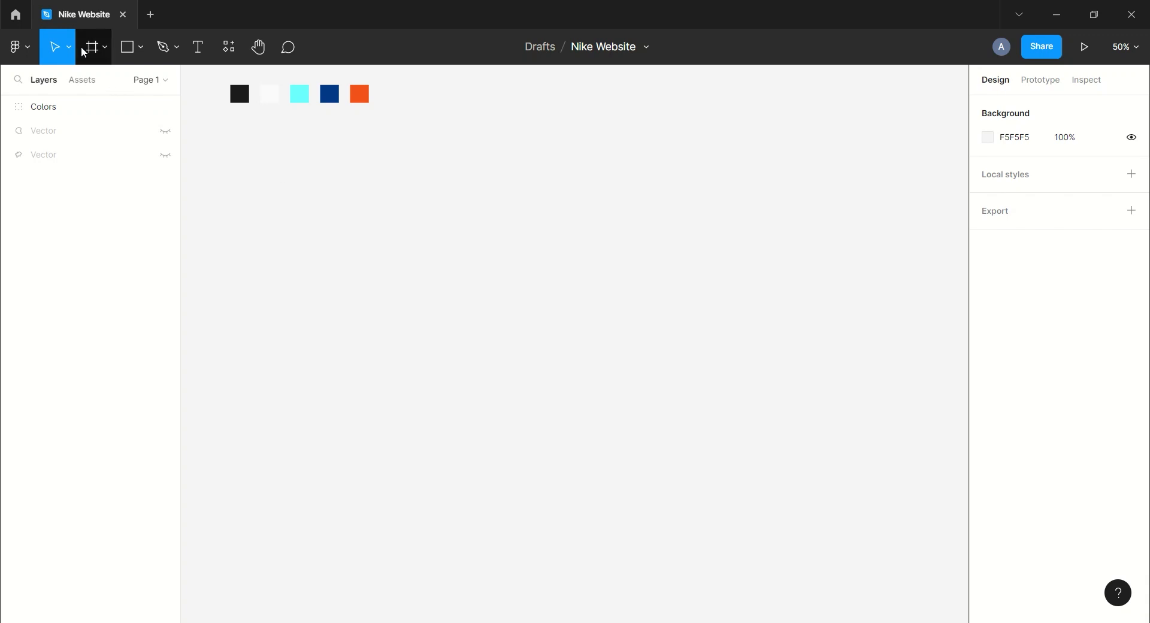
Add a 1440×1024 Desktop frame and set its fill to 1B1B1B.
click(92, 52)
click(995, 275)
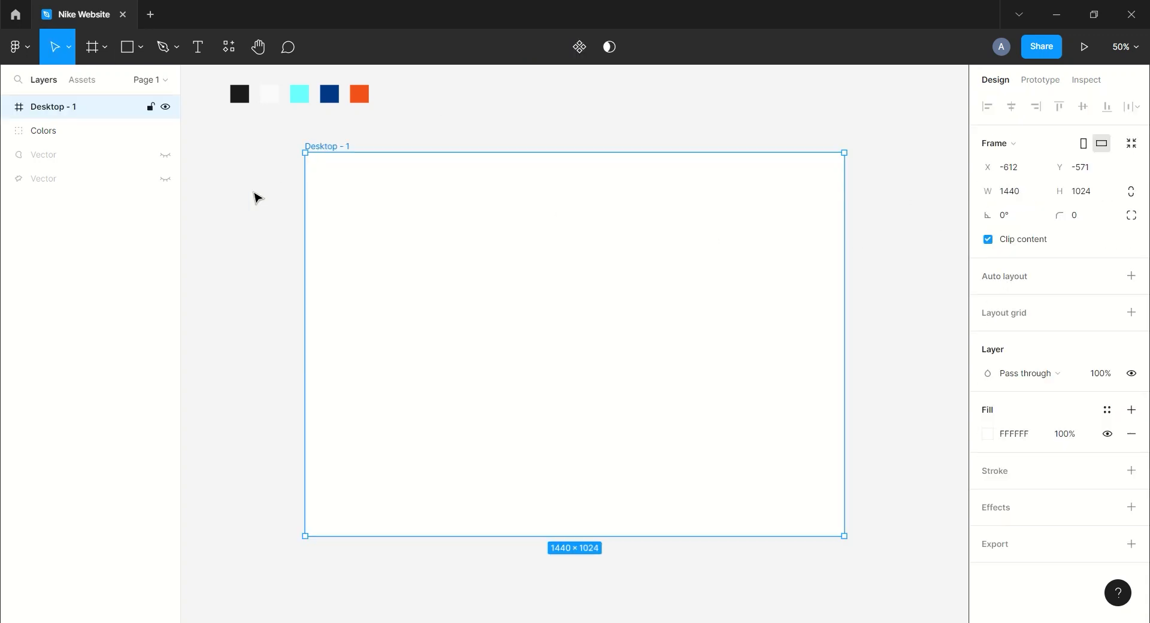
click(1040, 439)
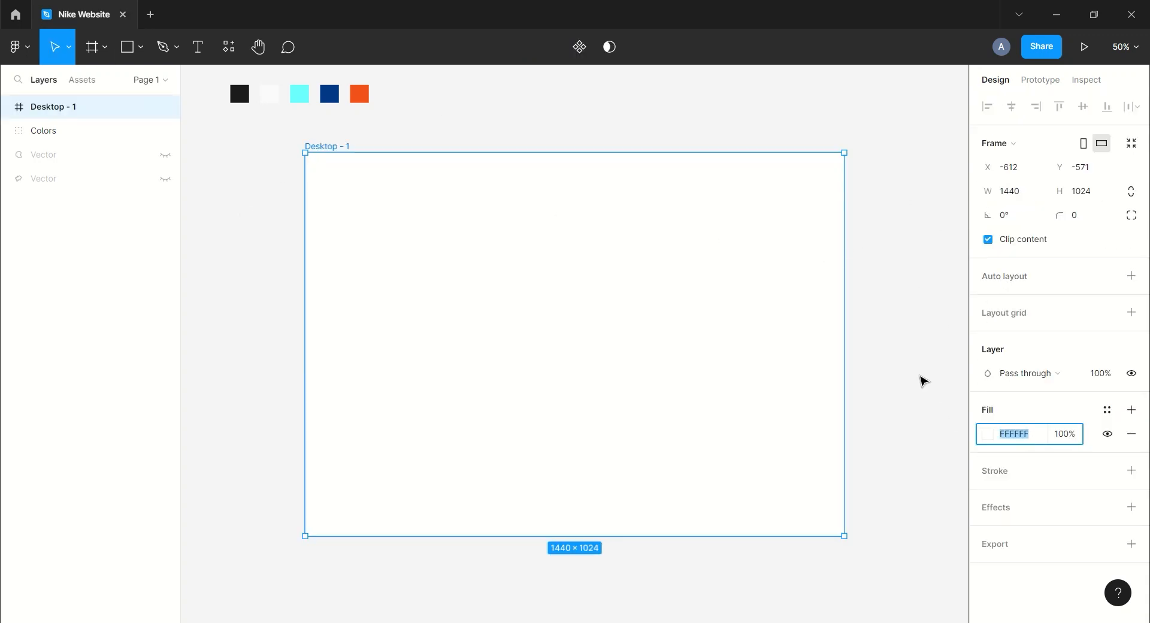
text(1b1b1b)
key(Return)
click(924, 380)
Unhide the two vector blobs and move both into the Desktop frame.
click(144, 158)
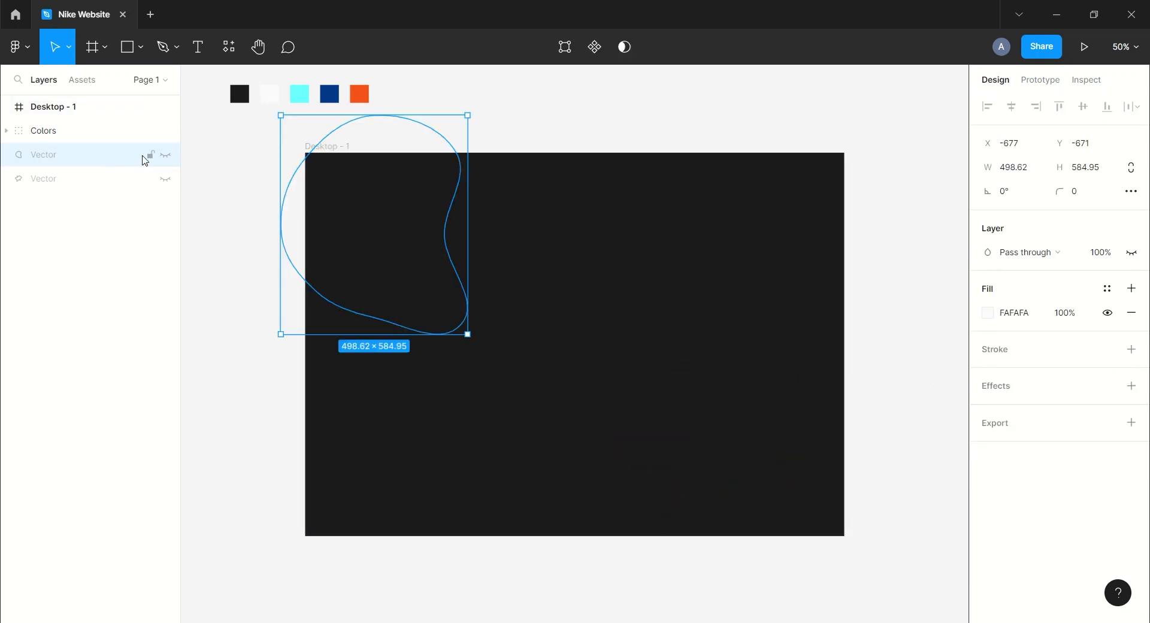
click(169, 156)
click(168, 180)
drag(67, 116, 68, 118)
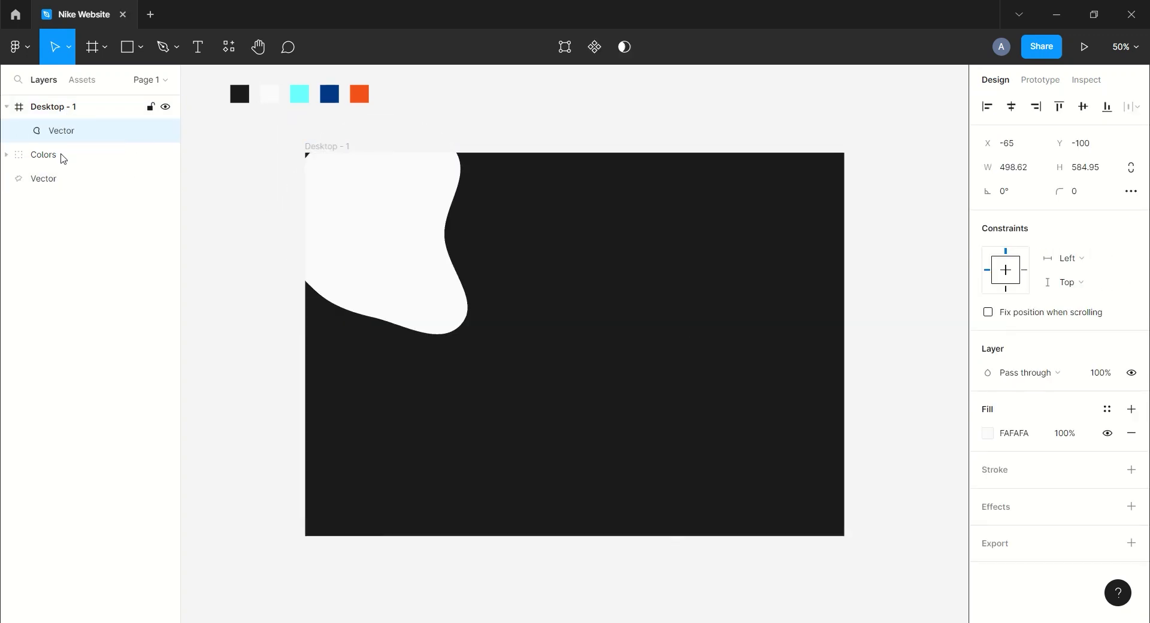
drag(60, 178, 54, 118)
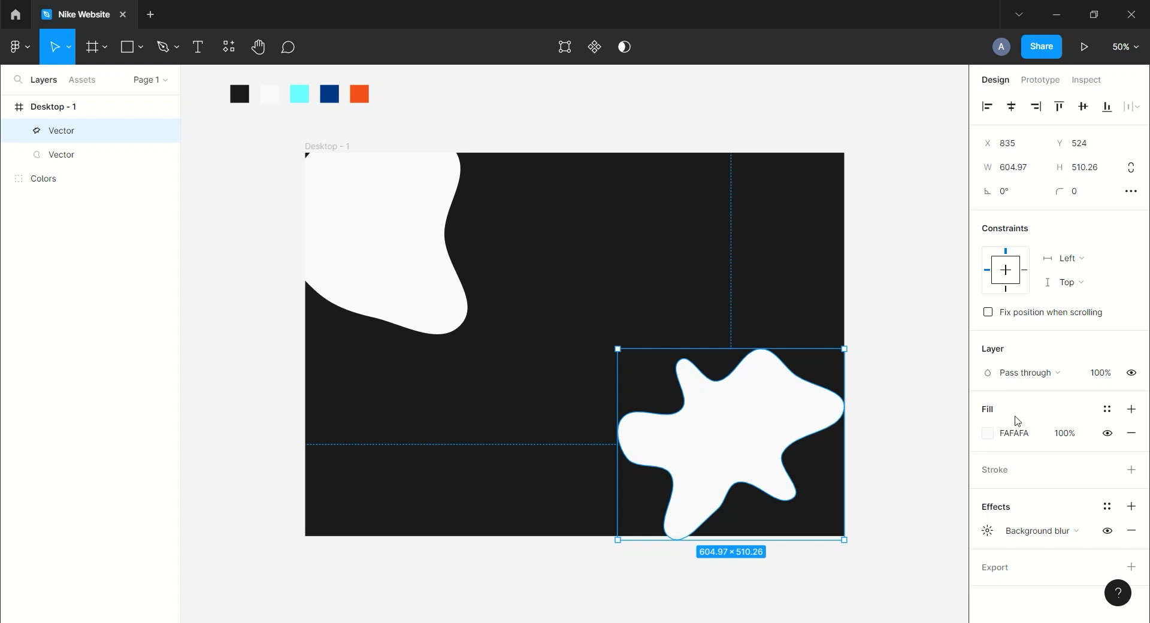
Change the star-shaped blob's fill to the cyan document colour 6CFFFF.
click(986, 434)
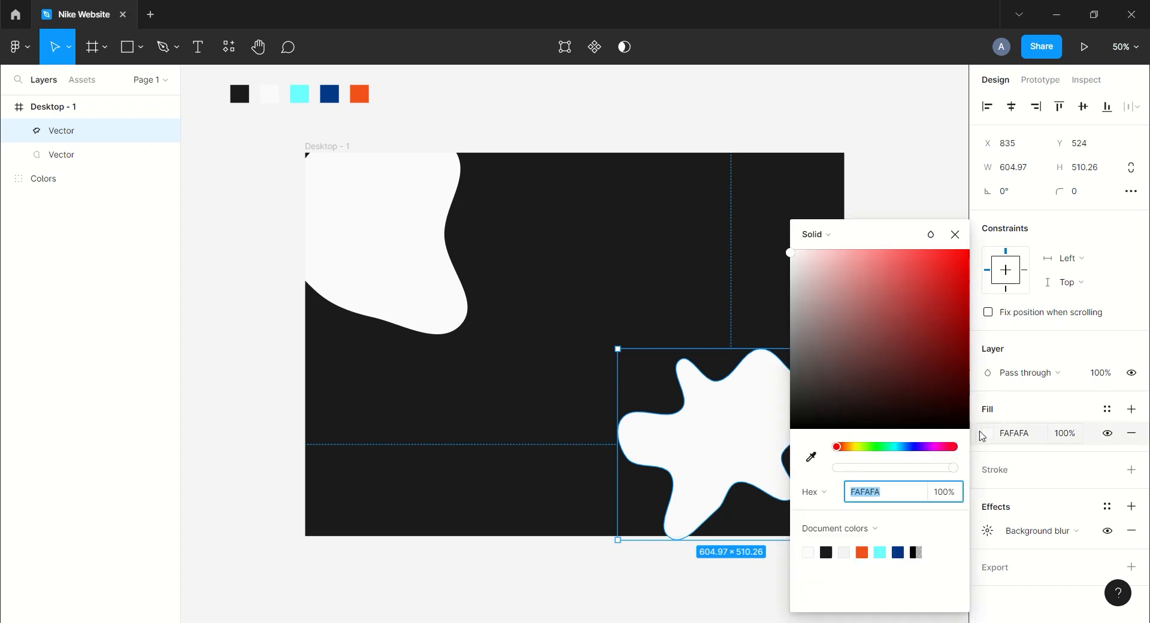
click(811, 457)
click(883, 552)
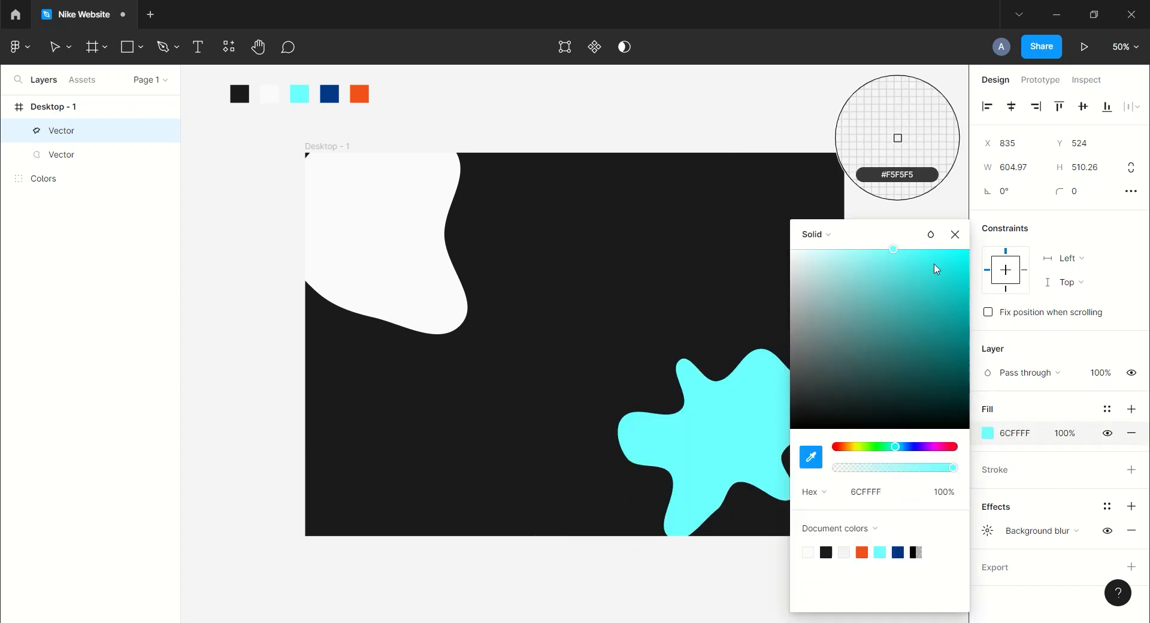
click(955, 234)
Switch the star blob's effect to Layer blur with a blur of 500.
click(1088, 536)
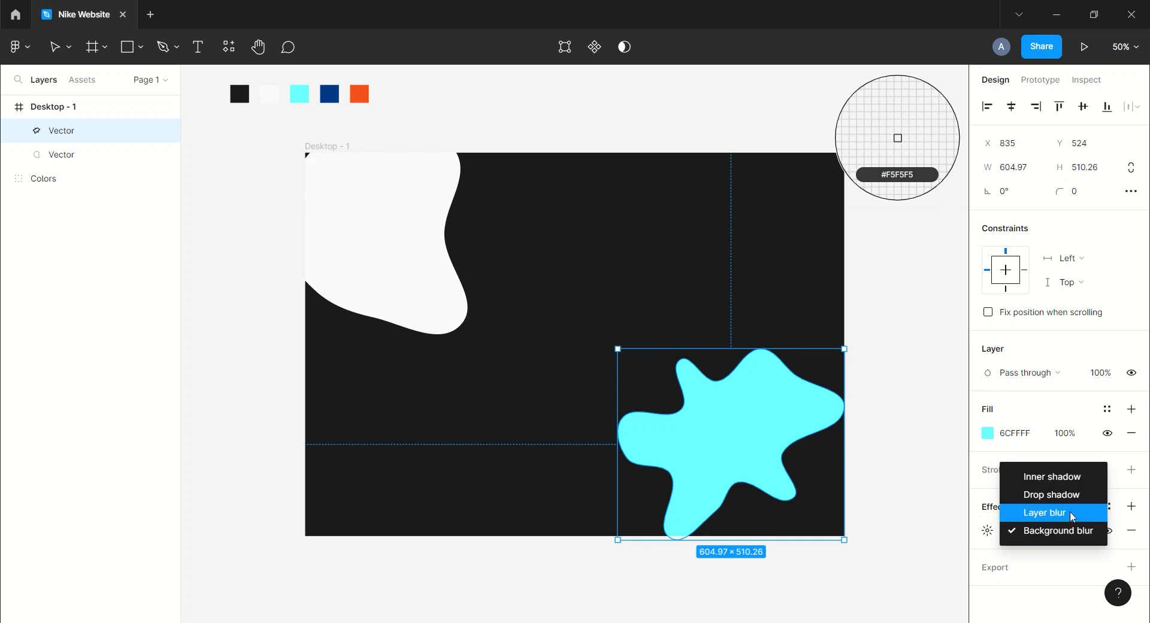
click(1068, 511)
click(988, 530)
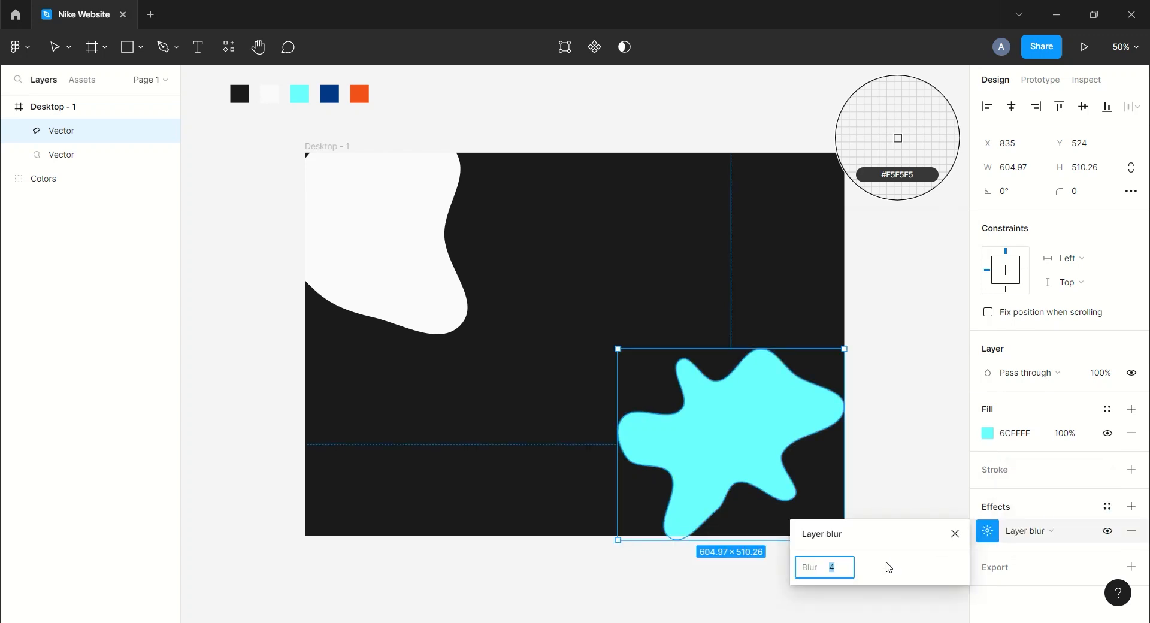
text(100)
key(Return)
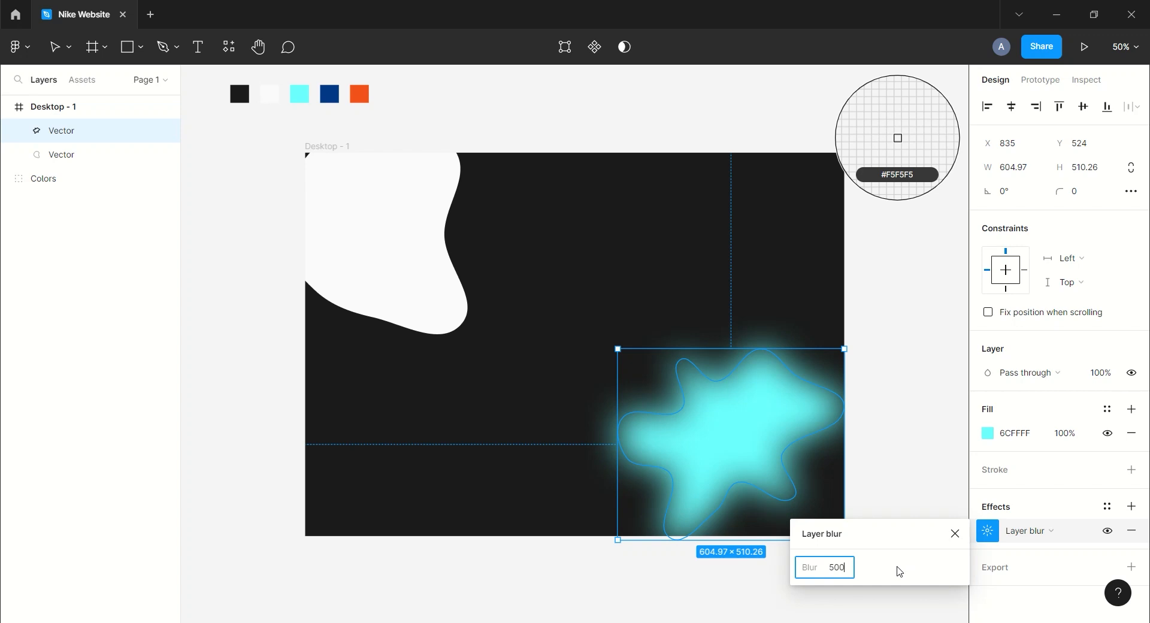
key(Return)
click(955, 534)
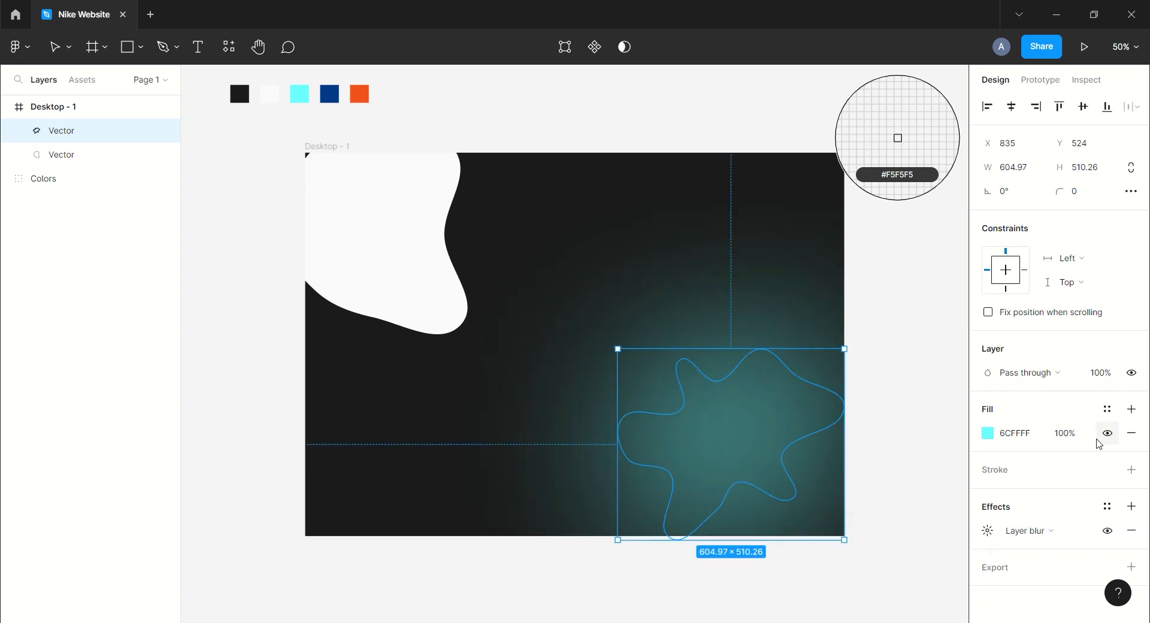
Set the star blob's fill opacity to 80%.
click(1079, 433)
text(80)
key(Return)
click(54, 48)
click(281, 165)
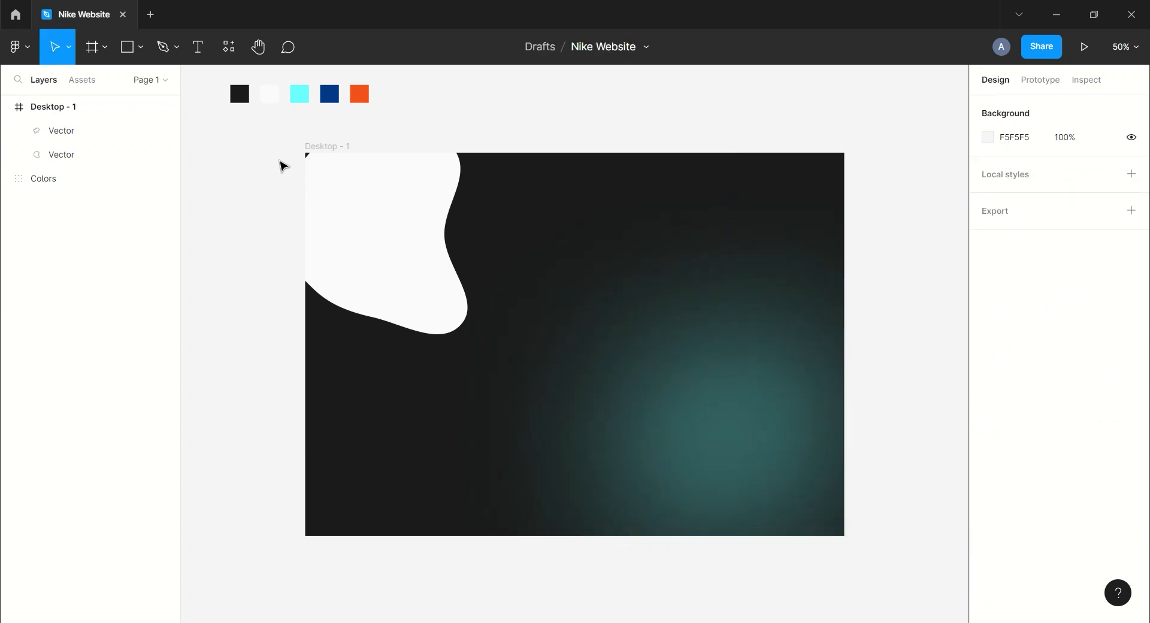
Fill the upper-left blob with the dark blue document colour 033887.
click(347, 203)
click(987, 433)
click(811, 457)
click(916, 551)
click(955, 234)
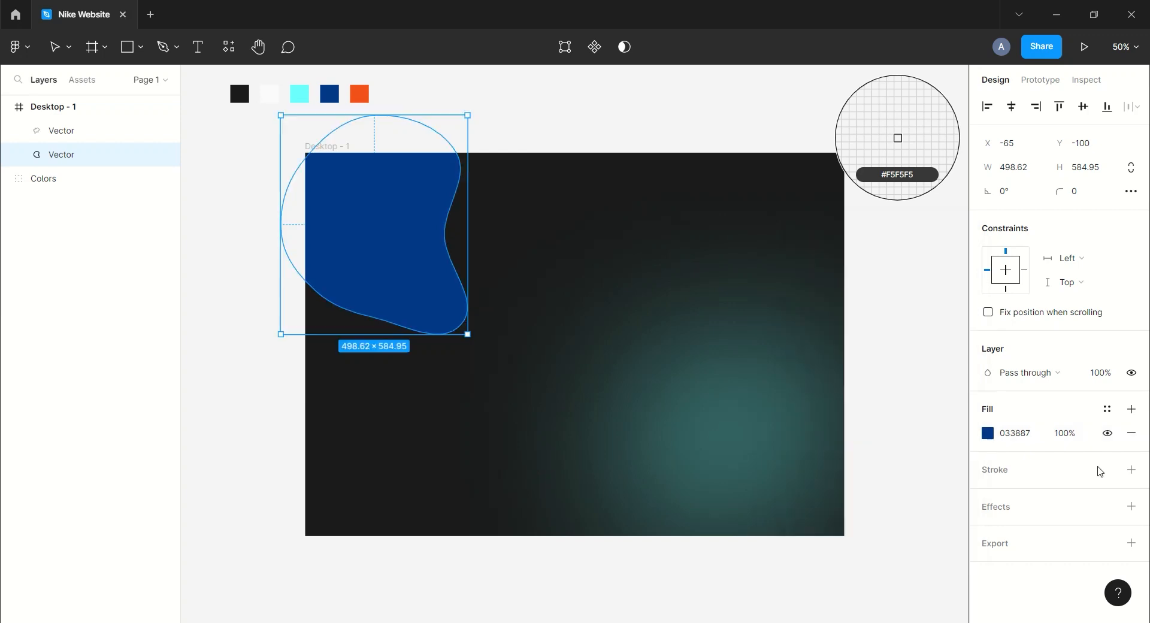
Add a Layer blur effect of 500 to the upper-left blob.
click(1131, 507)
click(1026, 531)
click(1024, 546)
click(987, 531)
text(200)
key(Return)
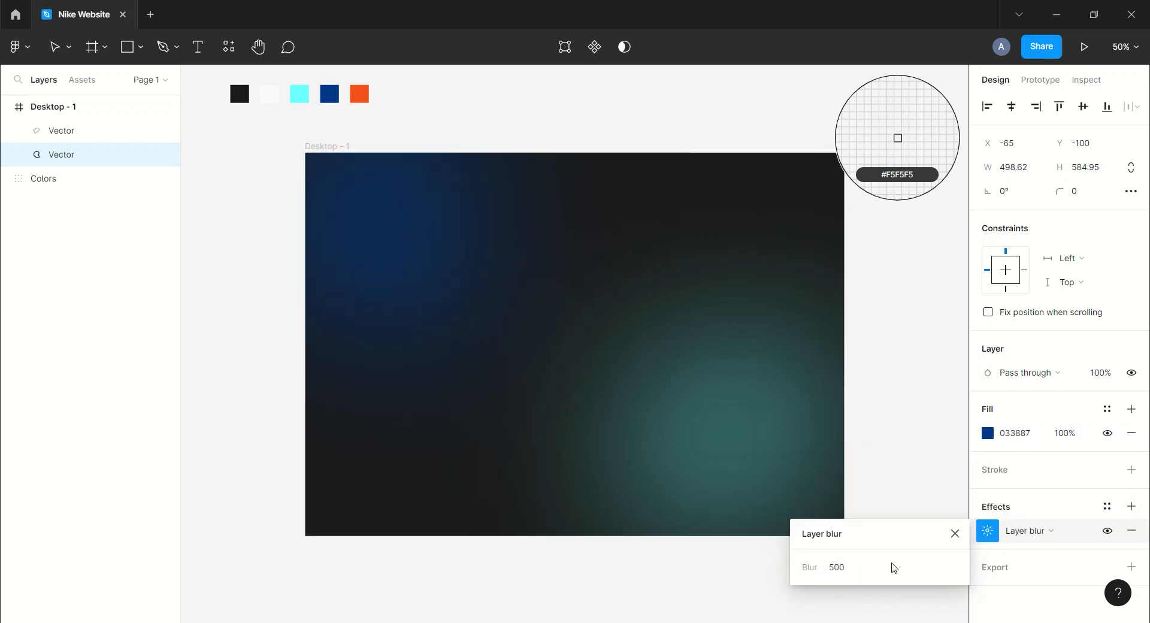
click(955, 535)
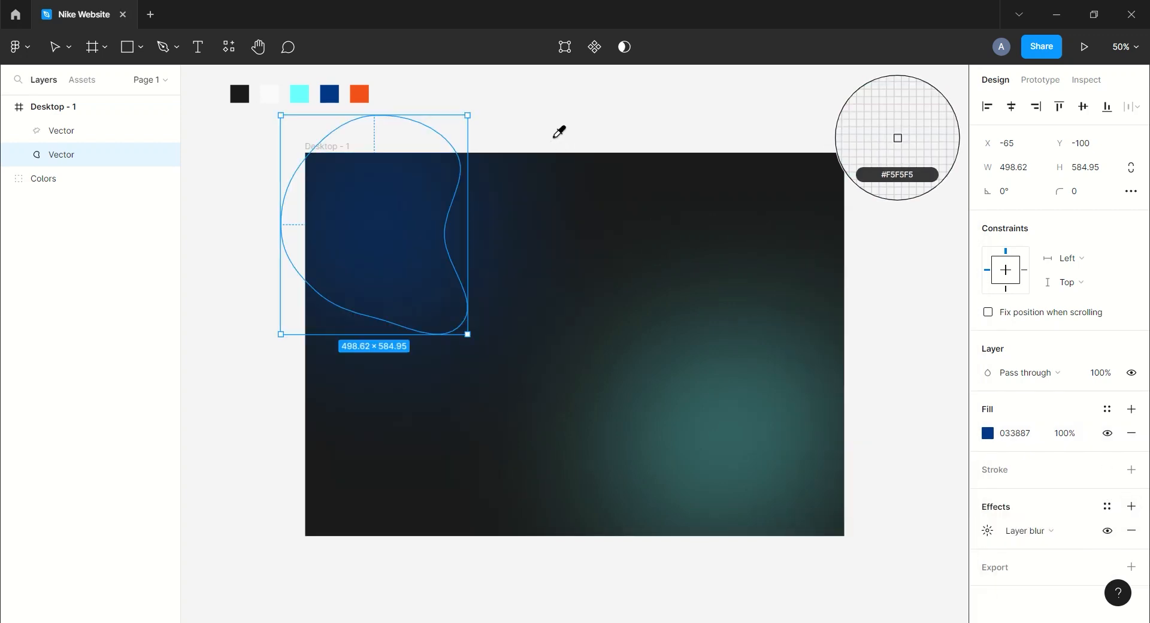
Select both blobs and flatten them into a single vector.
click(55, 46)
shift+click(65, 137)
right_click(414, 250)
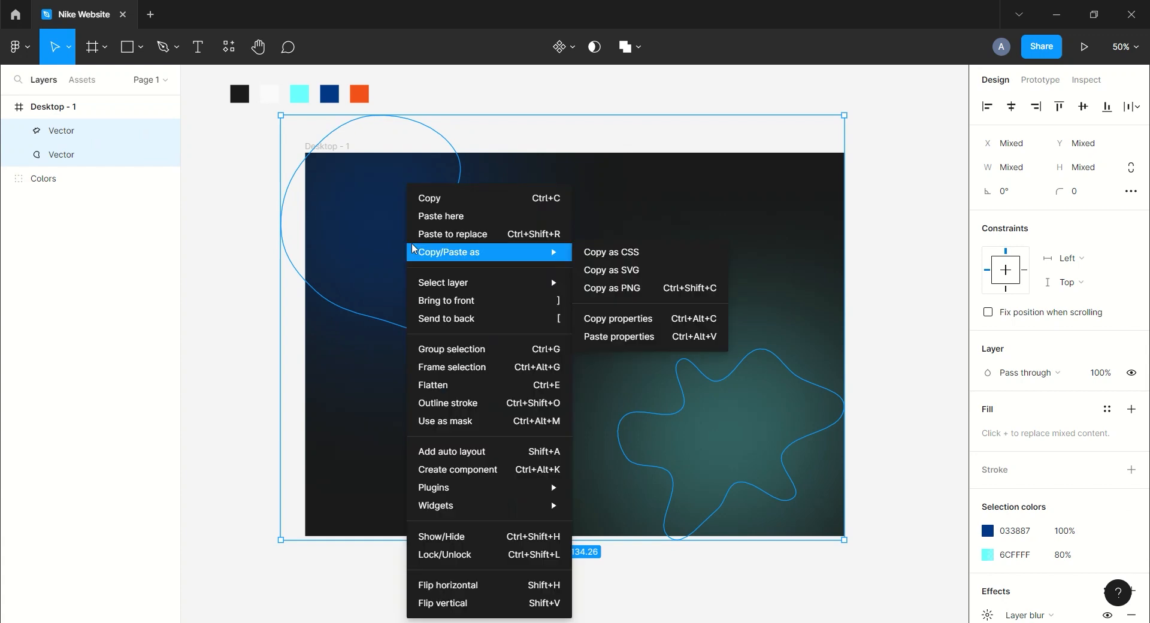
click(452, 387)
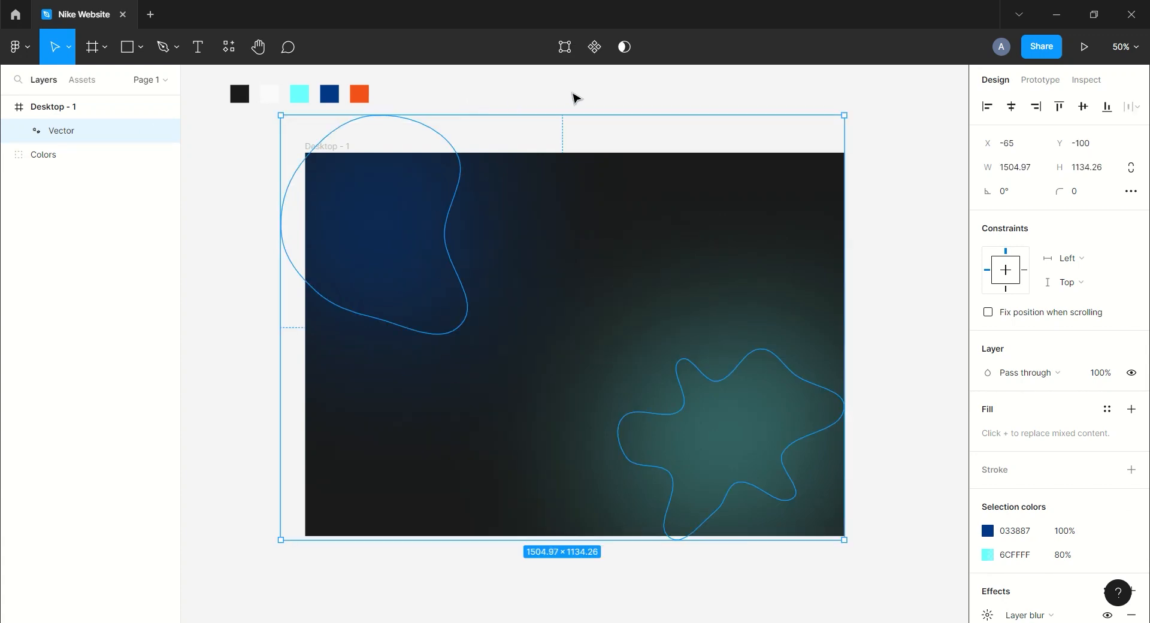
Resize the flattened vector so it matches the frame's 1440×1024 bounds.
drag(545, 118, 552, 150)
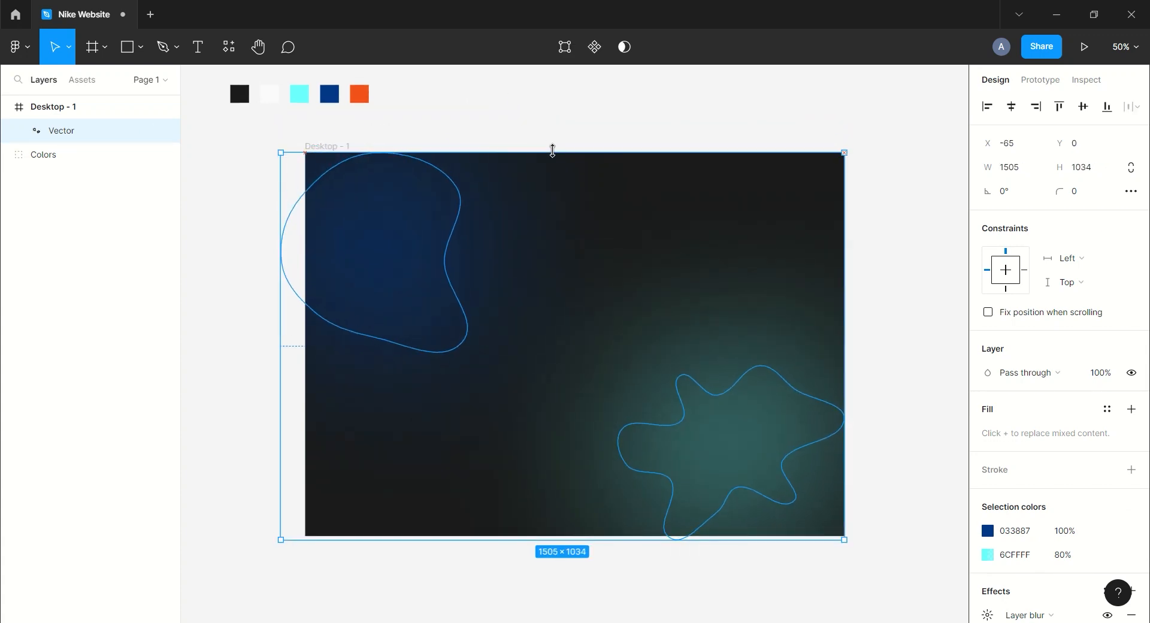
drag(283, 360, 305, 361)
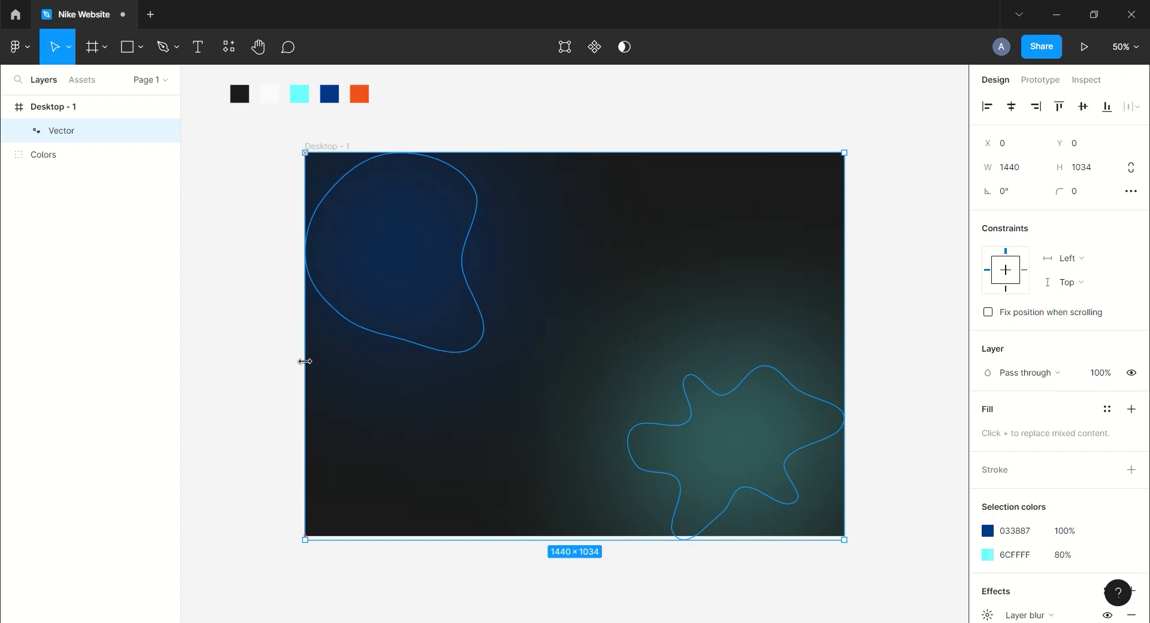
drag(614, 545, 609, 539)
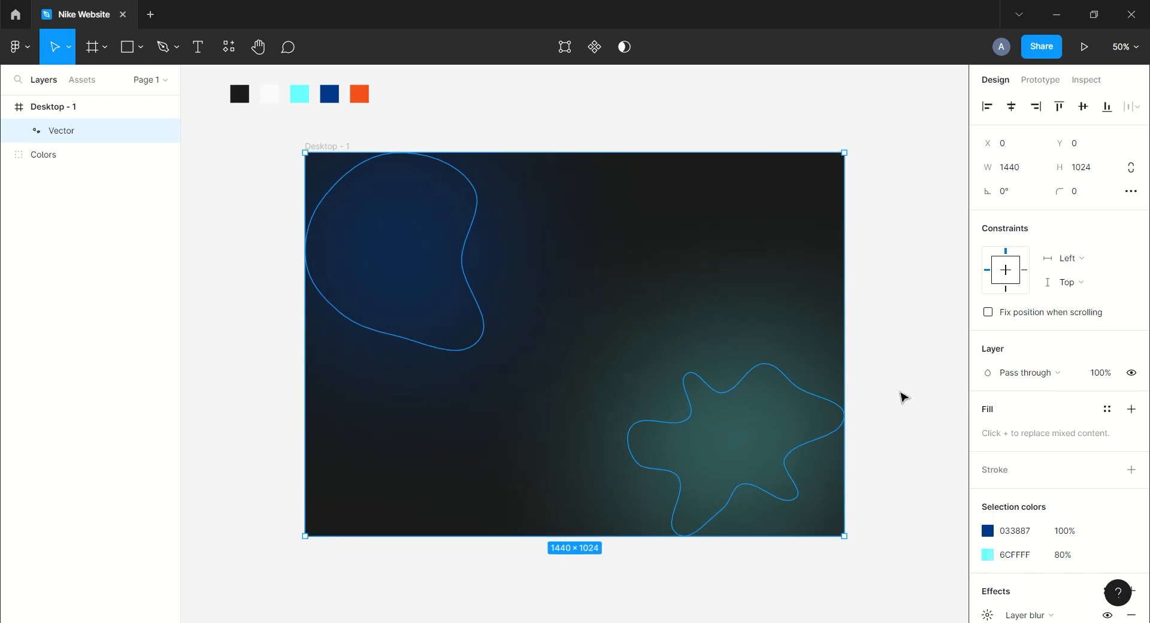
click(904, 397)
drag(881, 354, 843, 354)
Add a 12-column layout grid with margin 100 and gutter 24 to the frame, then hide it.
click(275, 146)
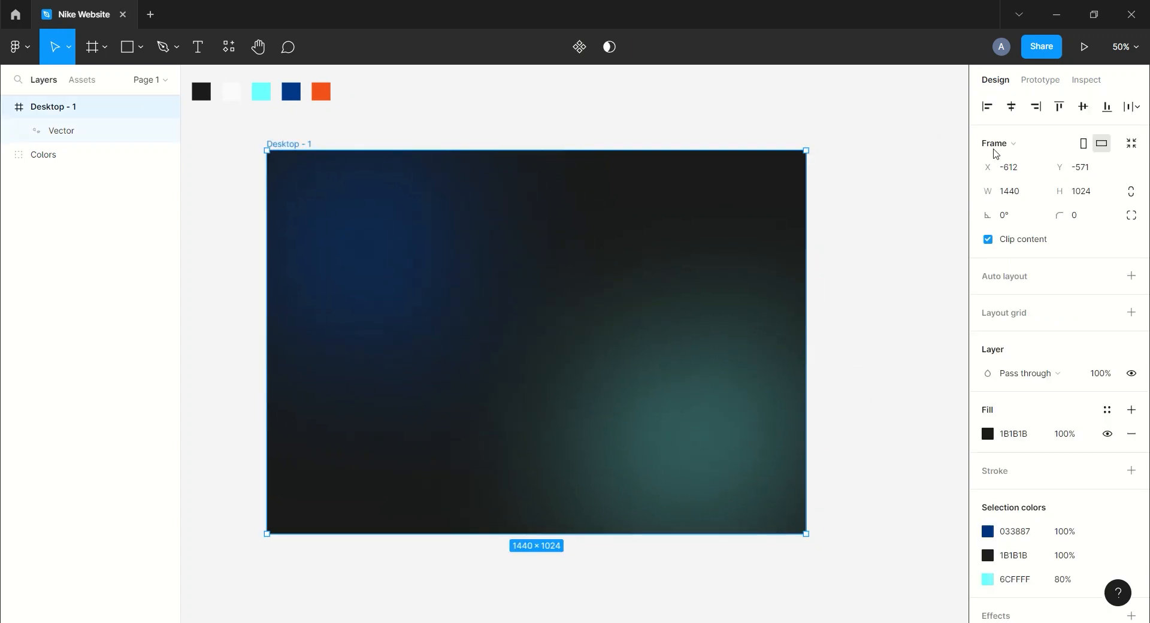
click(1131, 312)
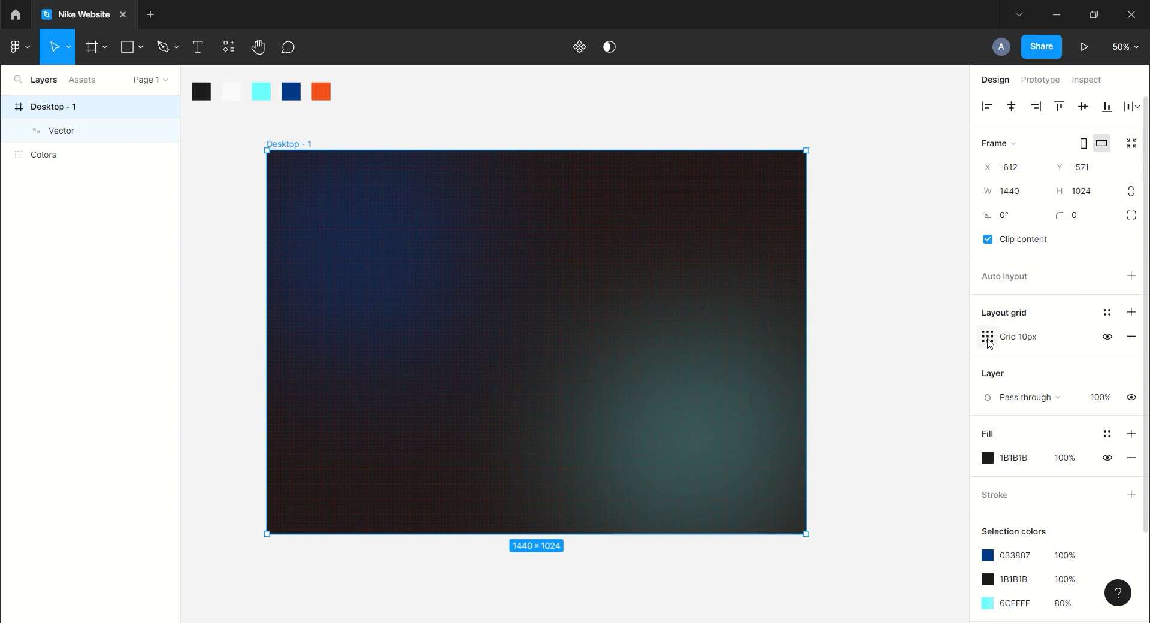
click(988, 342)
click(822, 340)
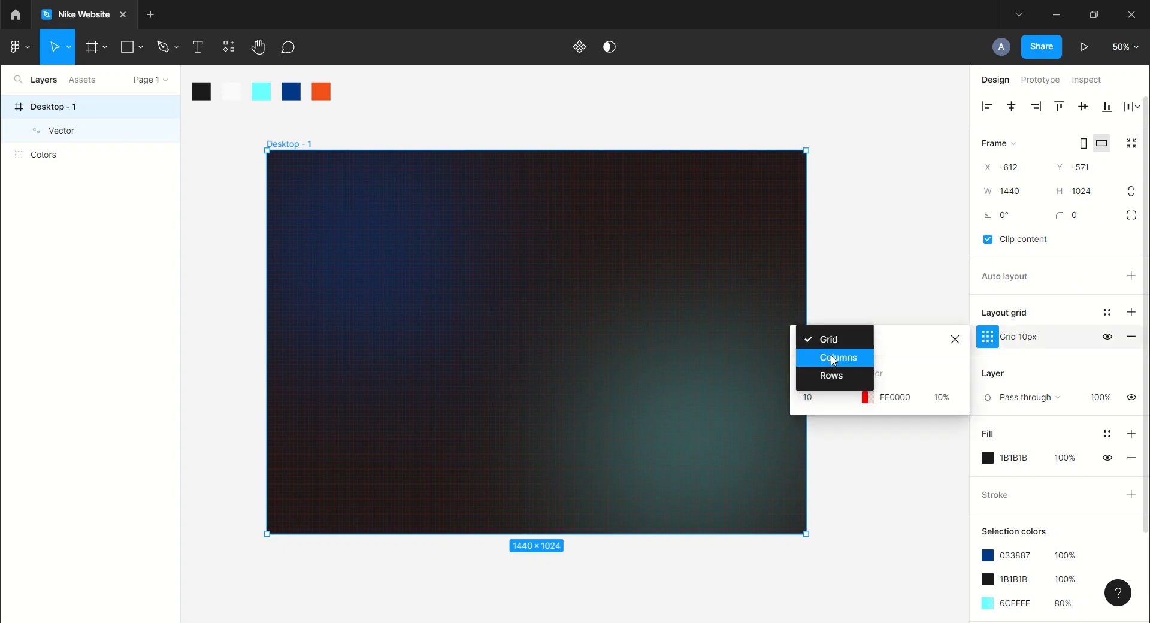
click(834, 358)
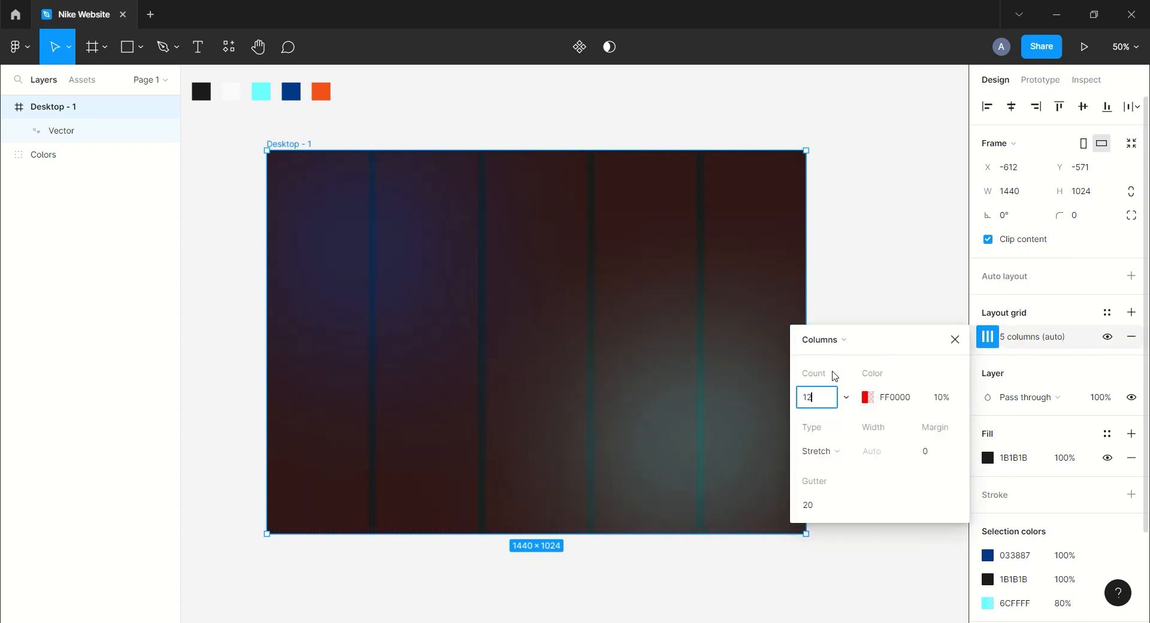
click(944, 456)
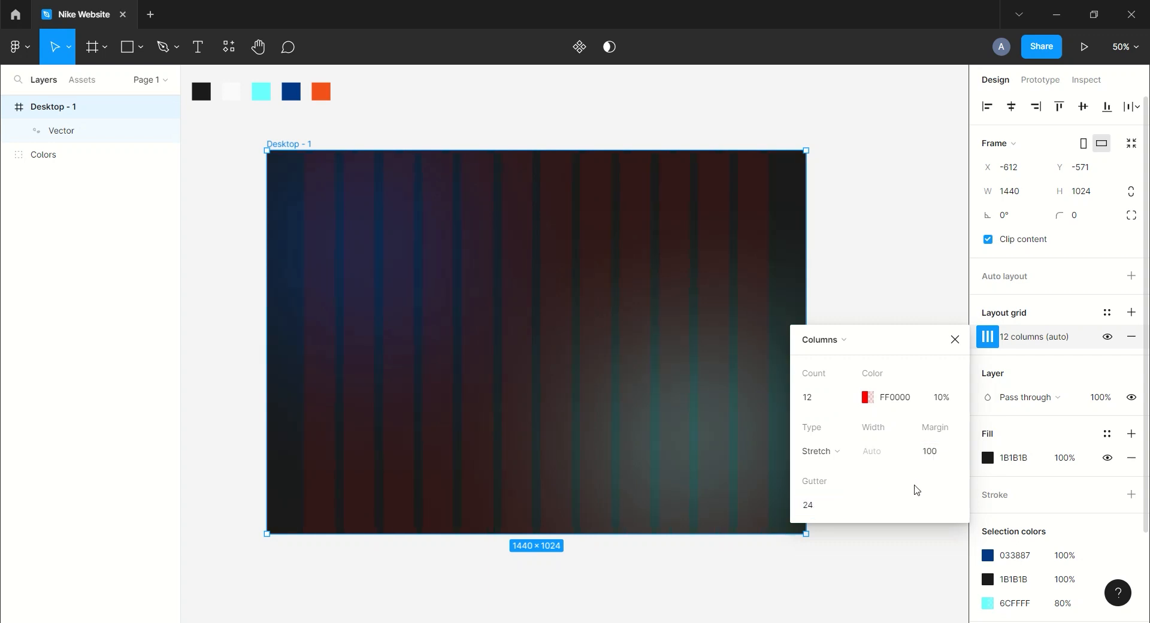
click(954, 341)
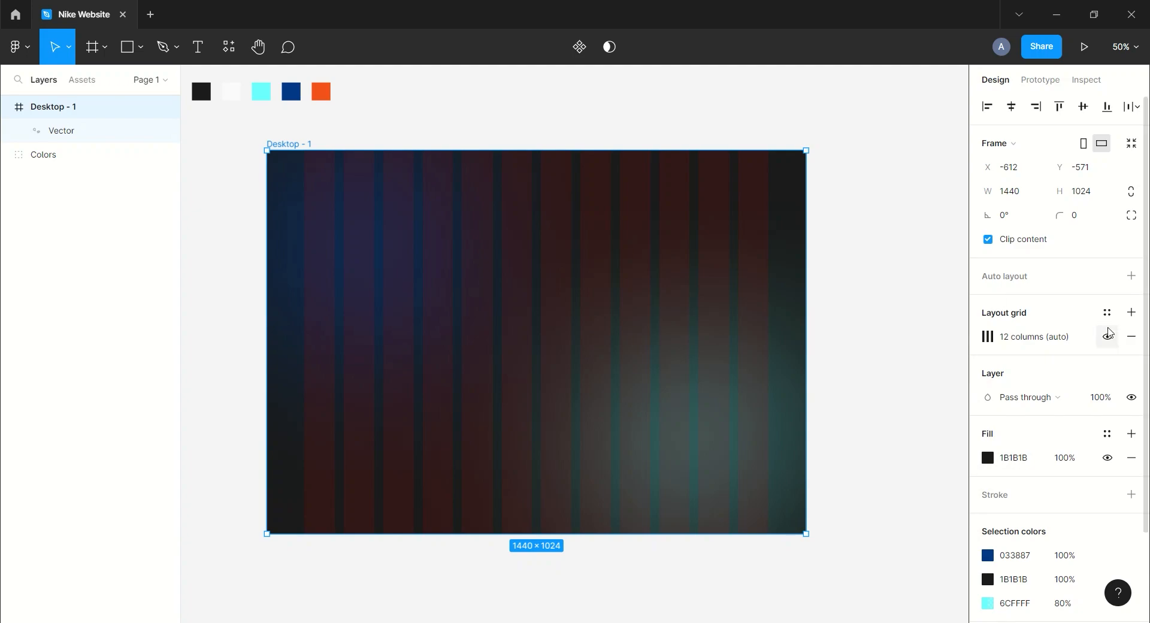
click(1107, 337)
Import the blue running shoe image into the frame's right side, about 884×666.
click(947, 292)
key(alt+Tab)
drag(339, 114, 634, 374)
drag(814, 504, 797, 492)
drag(659, 358, 674, 365)
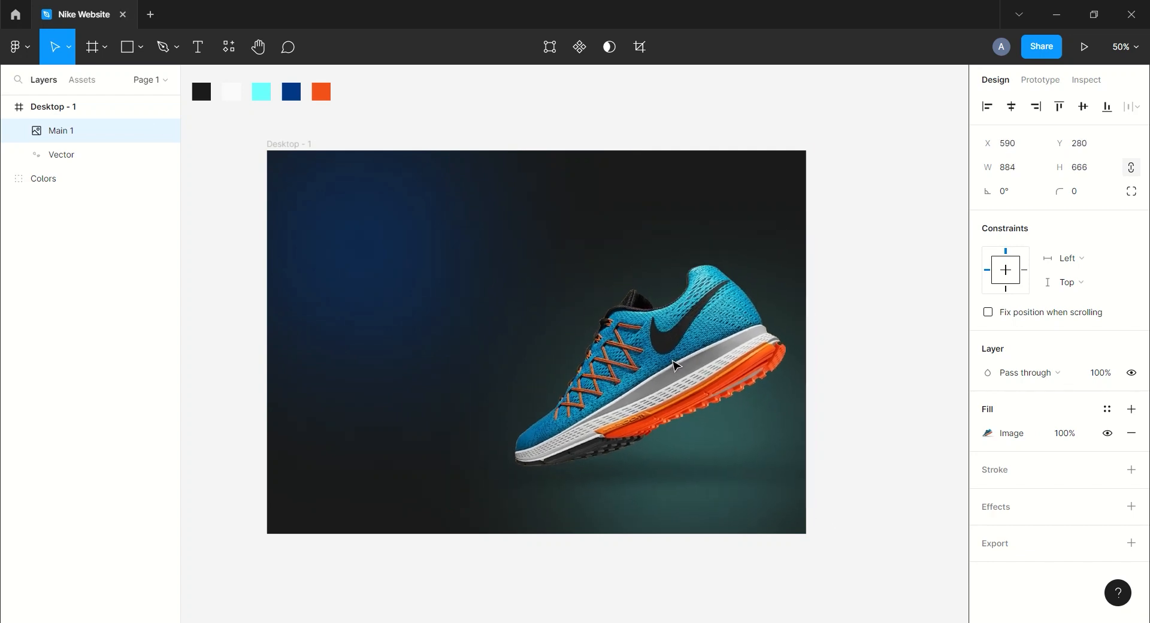
Duplicate the shoe image and flip the copy vertically beneath the original as a reflection.
key(ctrl+d)
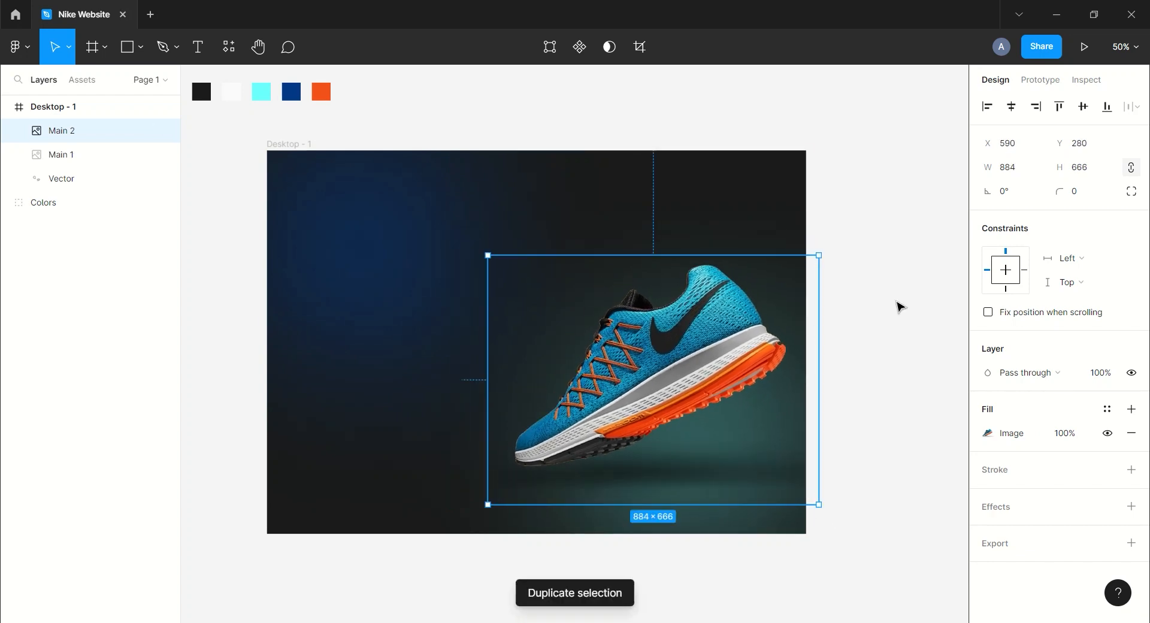
drag(665, 256, 670, 609)
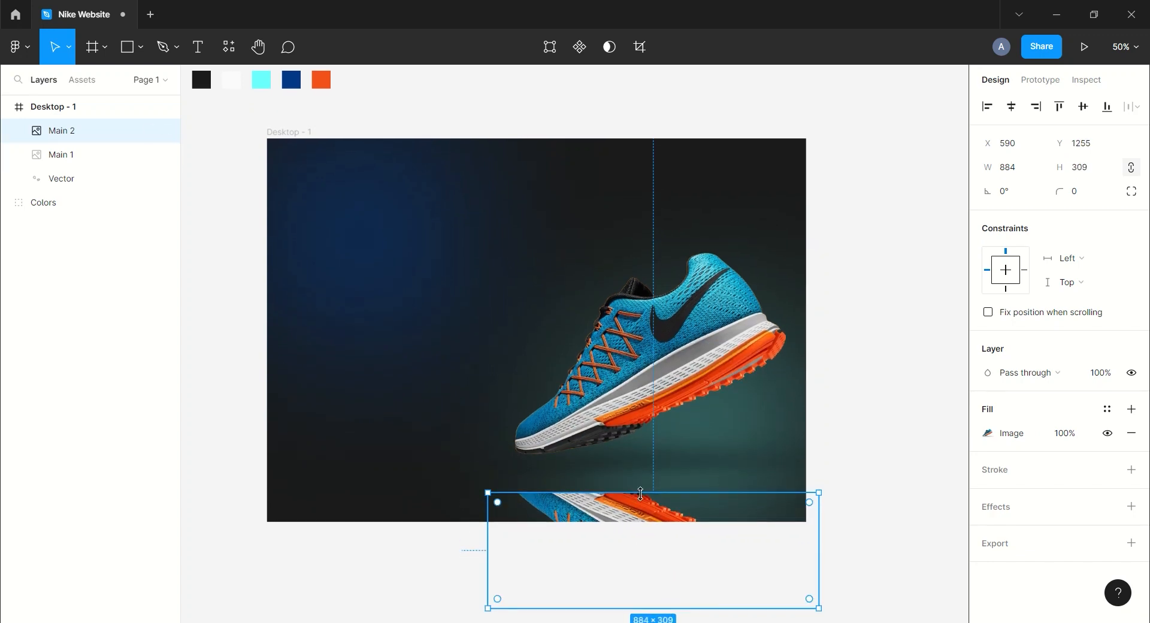
drag(637, 523, 632, 482)
mouse_move(659, 567)
mouse_down()
mouse_move(664, 605)
mouse_move(667, 573)
mouse_up()
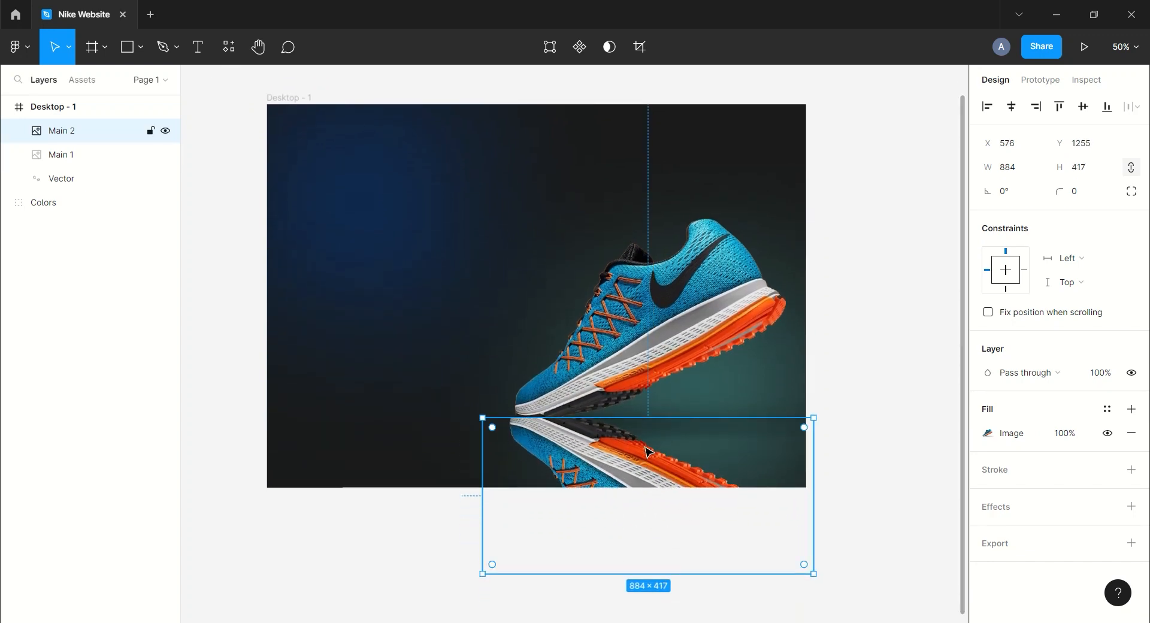
drag(648, 449, 653, 449)
Set the reflection's fill opacity to 20% and give it a Layer blur of 50.
click(1082, 431)
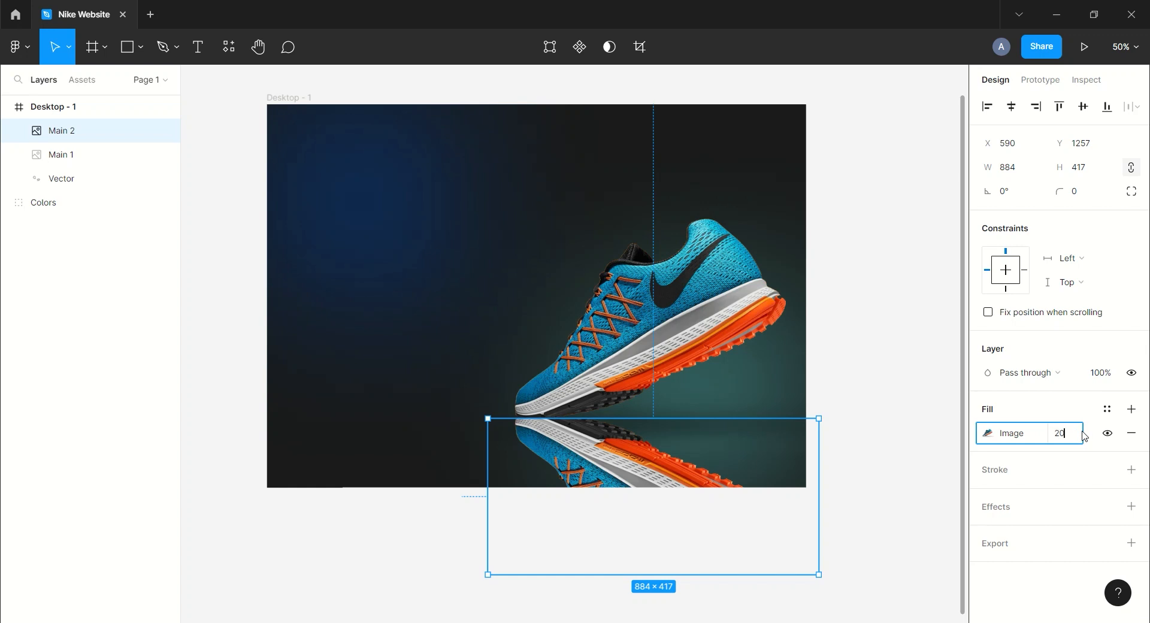
key(Return)
click(1131, 506)
click(1080, 534)
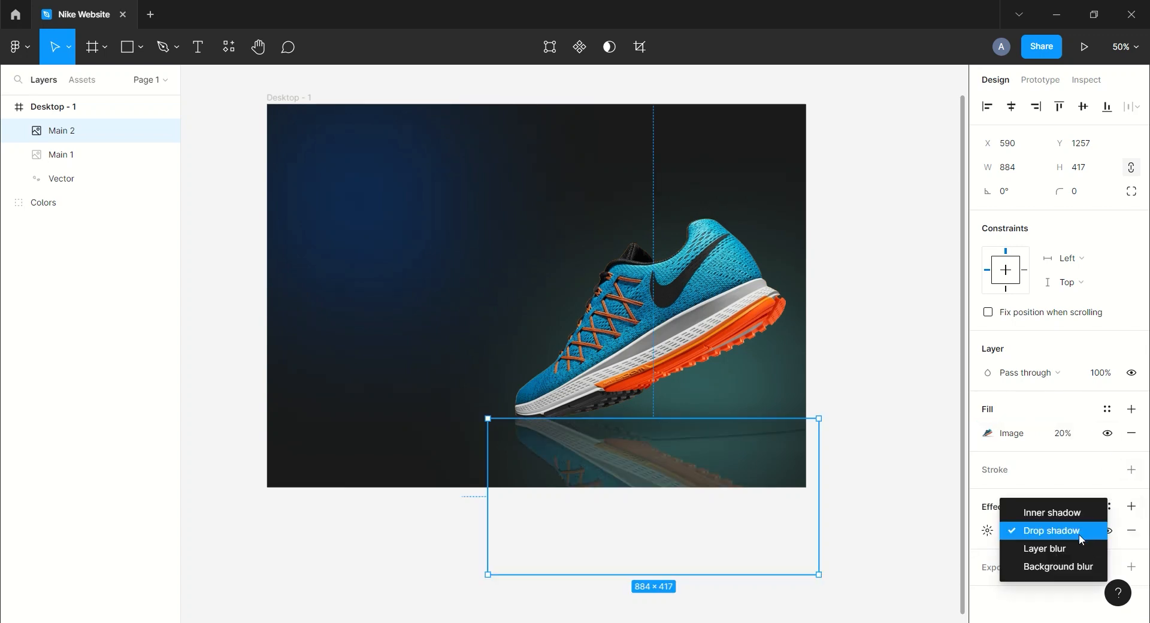
click(1044, 549)
click(987, 530)
text(20)
key(Return)
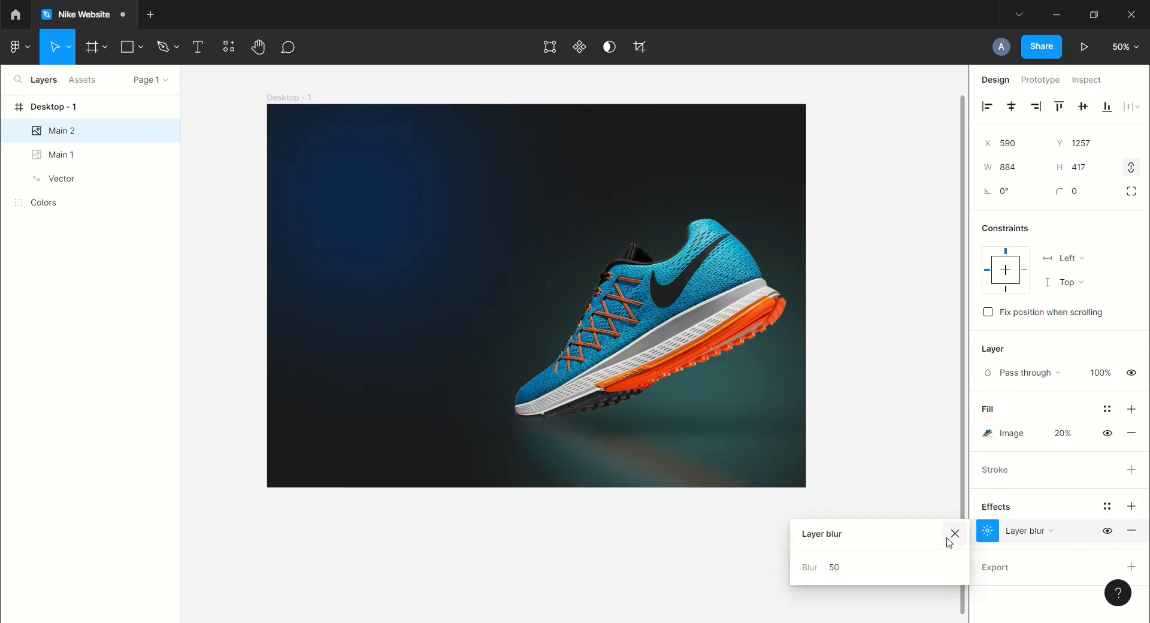
click(959, 532)
Import the Nike swoosh logo image onto the frame's upper-left area, about 1521×546.
click(885, 448)
key(space)
drag(797, 302, 794, 374)
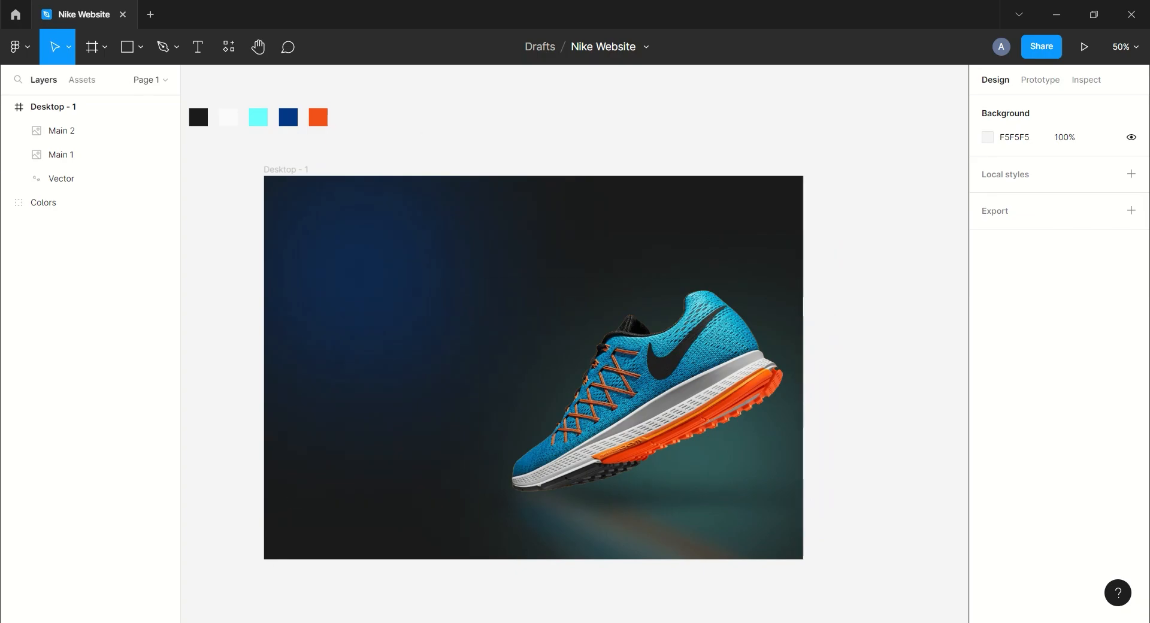
click(269, 622)
drag(249, 110, 385, 265)
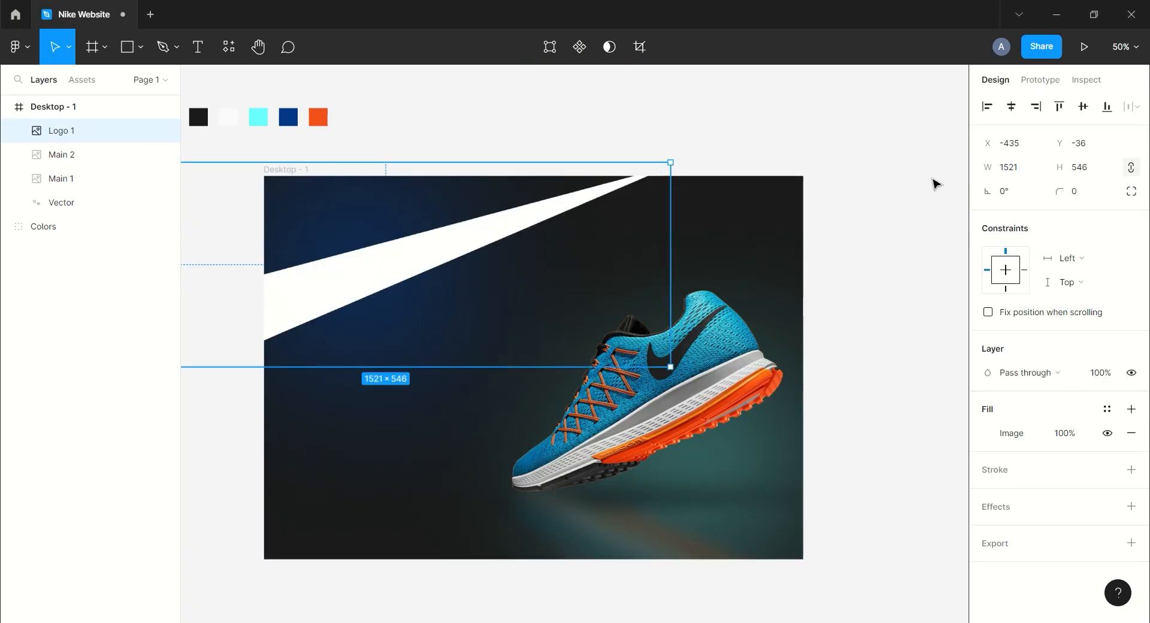
Resize the Nike logo to 100 px wide and place it in the frame's upper-left corner.
key(Return)
scroll(349, 203, left, 5)
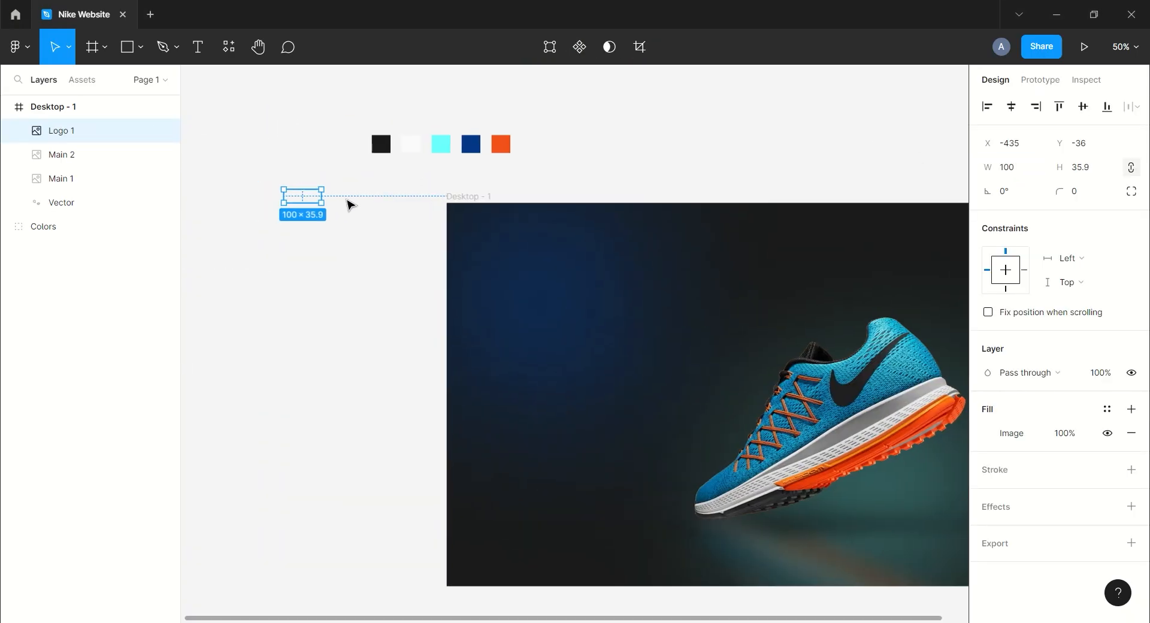
drag(306, 191, 516, 224)
click(602, 138)
scroll(539, 132, right, 3)
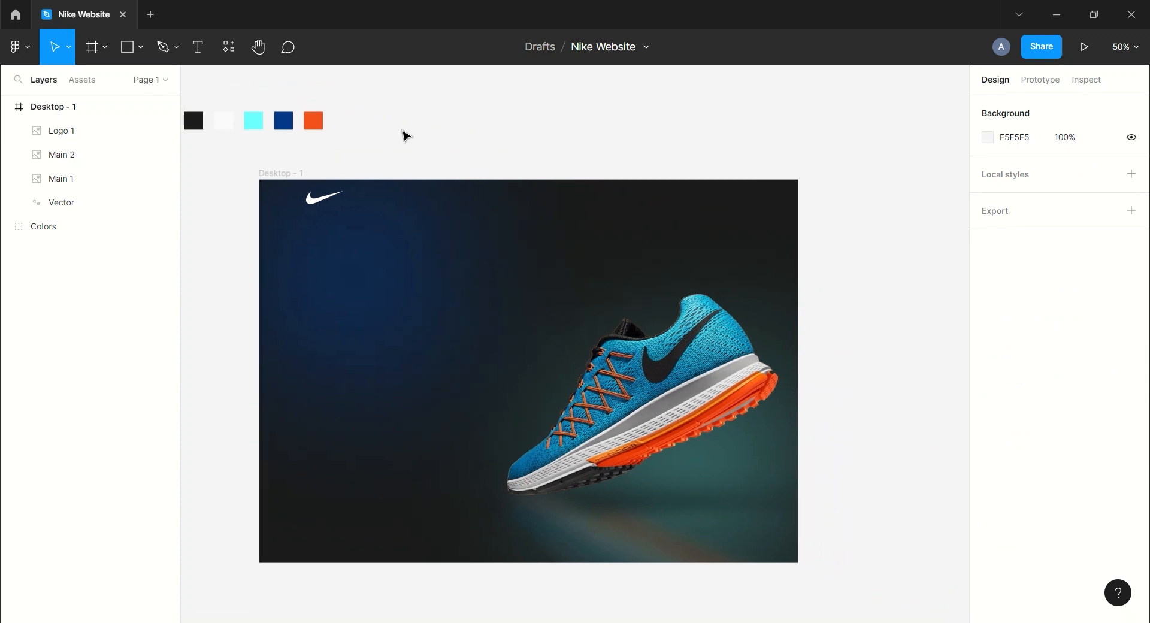
Draw a horizontal line near the frame's upper-right area and set its width to 50.
click(140, 47)
click(111, 119)
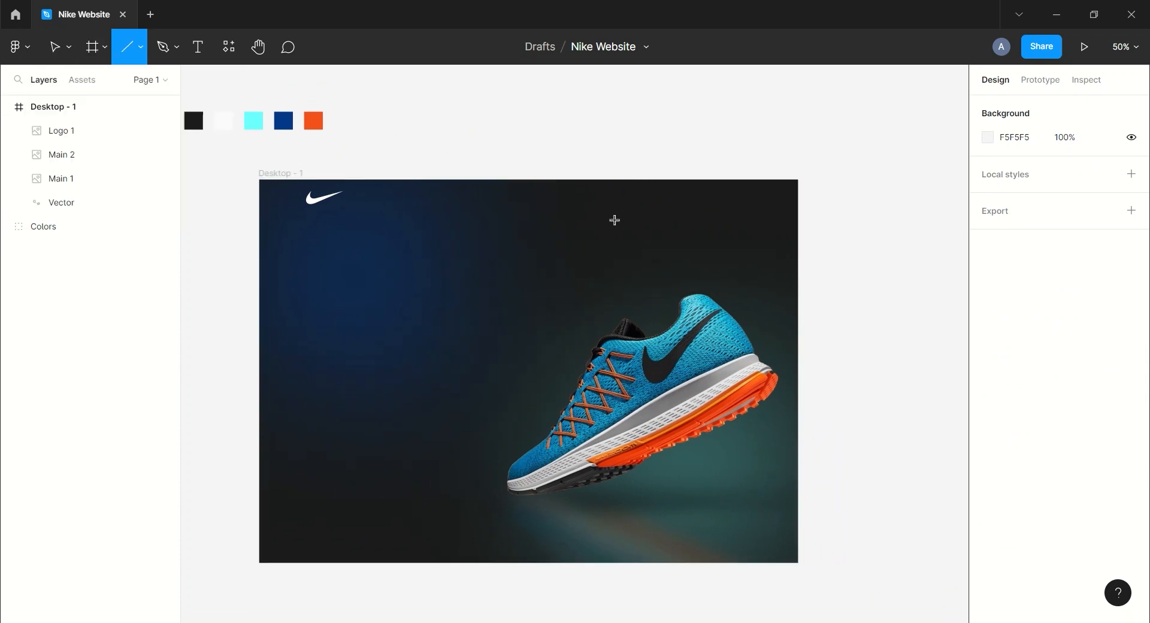
mouse_move(615, 220)
mouse_down()
mouse_move(672, 216)
mouse_move(662, 215)
mouse_up()
click(1013, 167)
text(50)
key(Return)
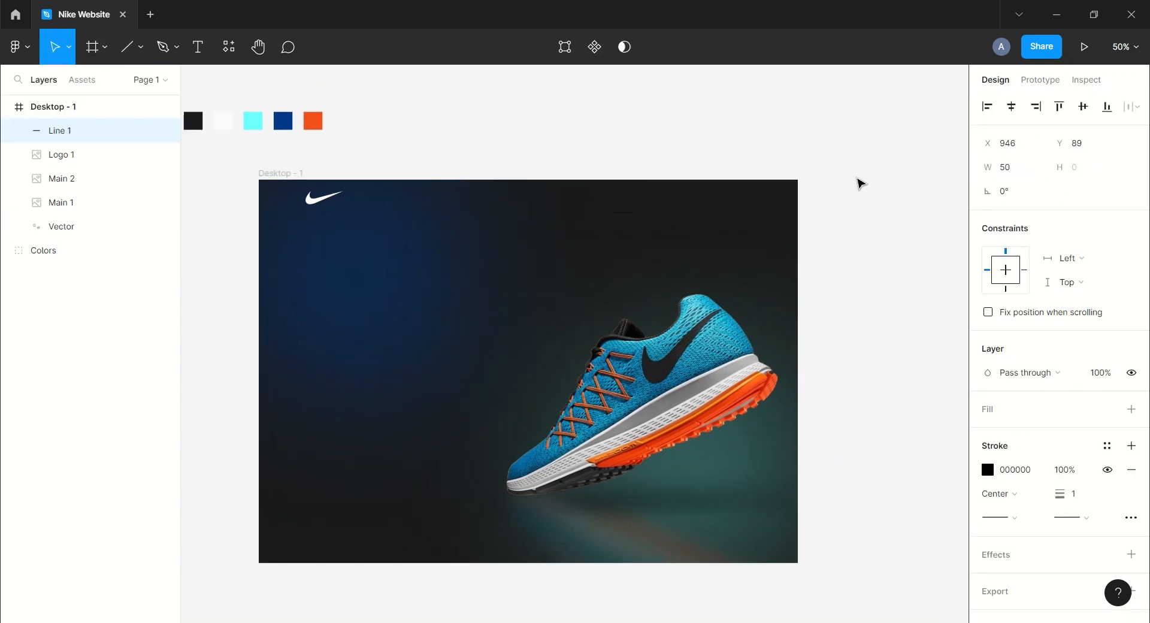
Set the line's stroke colour to FAFAFA and its stroke weight to 4.
click(1030, 473)
text(fafafa)
key(Return)
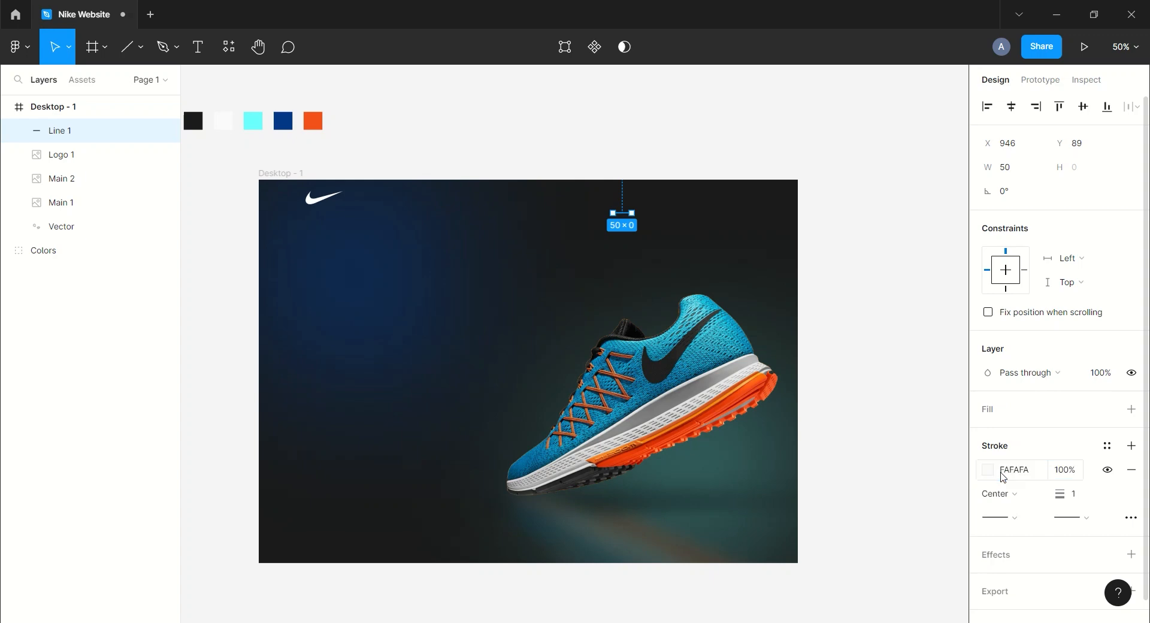
click(1075, 494)
text(4)
key(Return)
Duplicate the line twice into three stacked lines 15 apart and select all three.
scroll(653, 258, up, 2)
drag(653, 258, 470, 420)
click(402, 344)
drag(416, 331, 662, 309)
key(ctrl+d)
key(ctrl+d)
shift+click(70, 183)
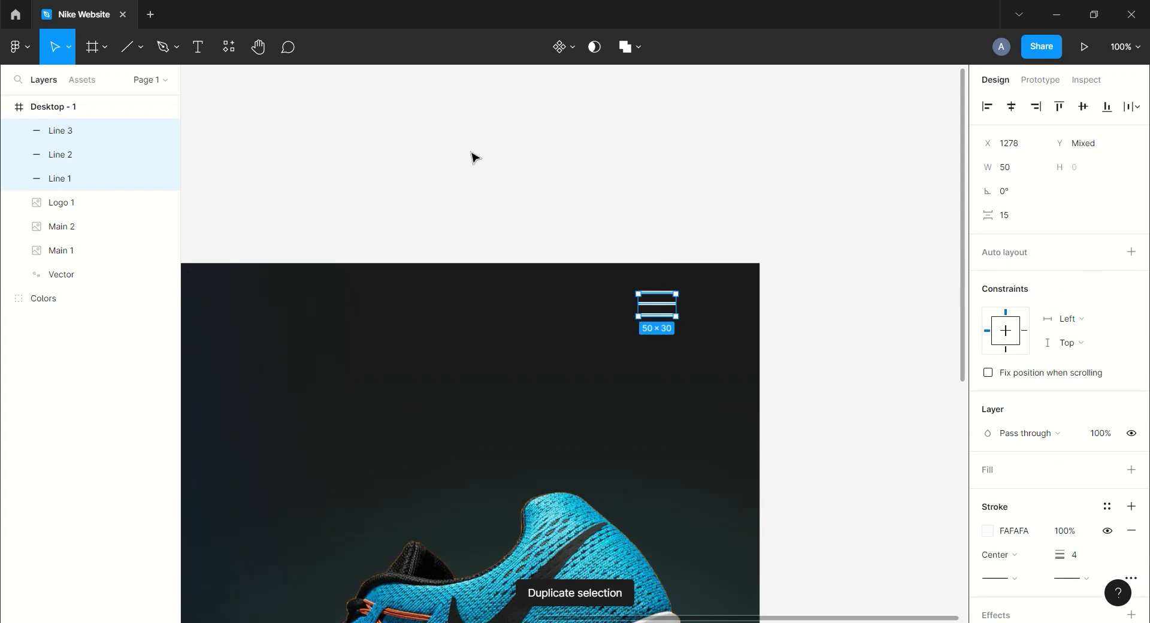
Group the three lines and rename the group menu.
key(ctrl+g)
key(ctrl+r)
text(menu)
click(431, 154)
Group the shoe image and its reflection and rename the group image.
scroll(431, 154, down, 2)
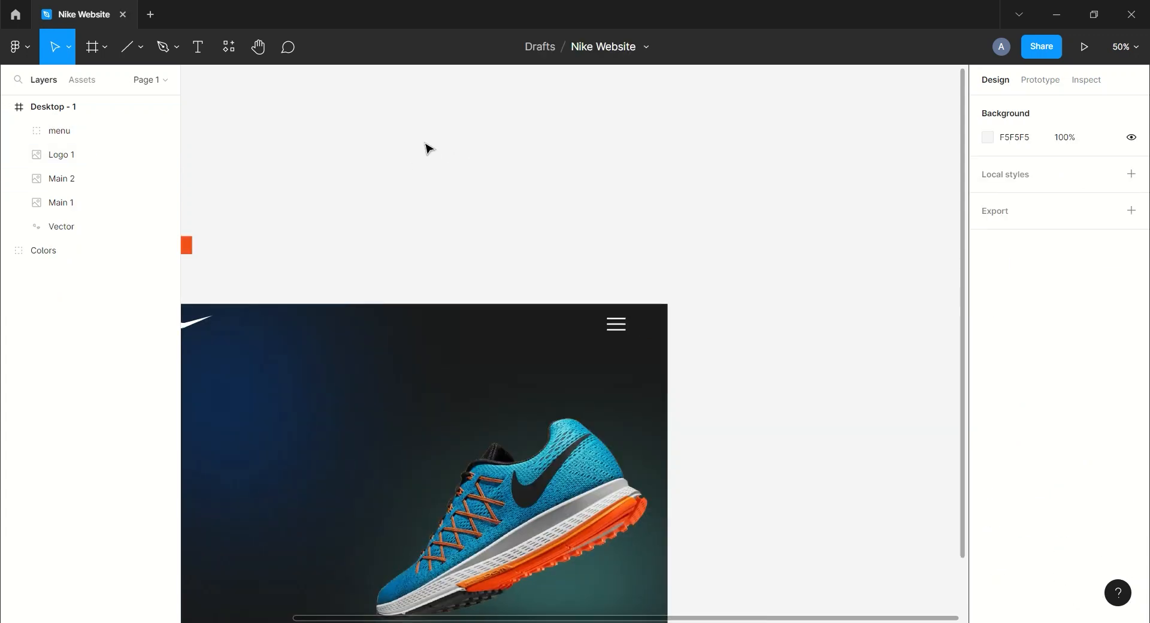
click(58, 205)
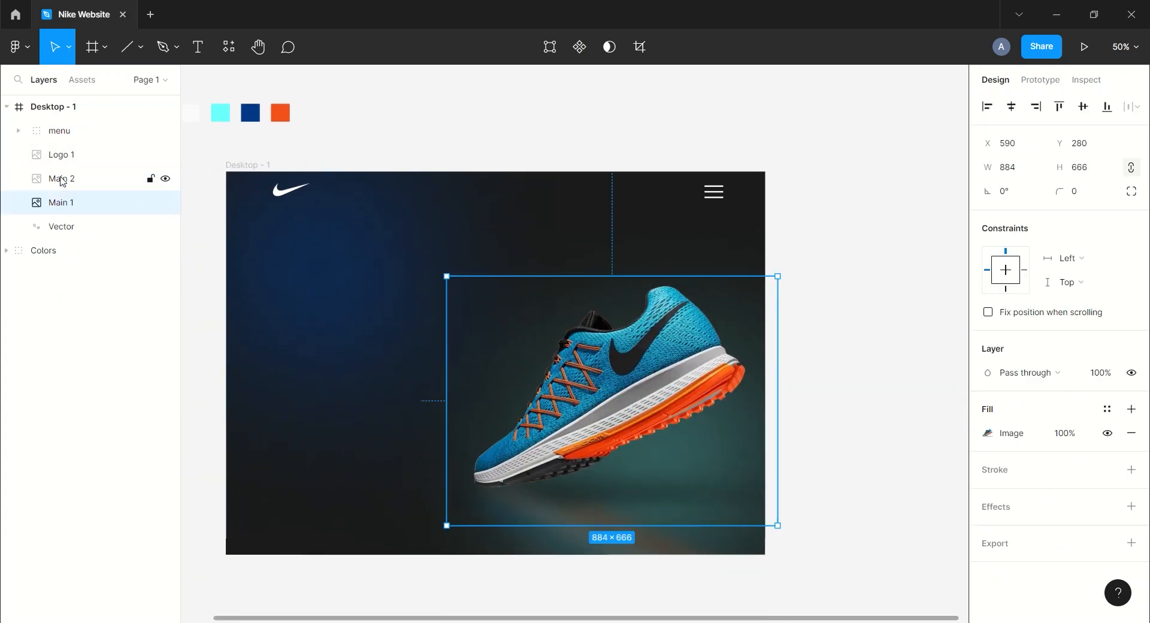
shift+click(57, 179)
key(ctrl+g)
key(ctrl+r)
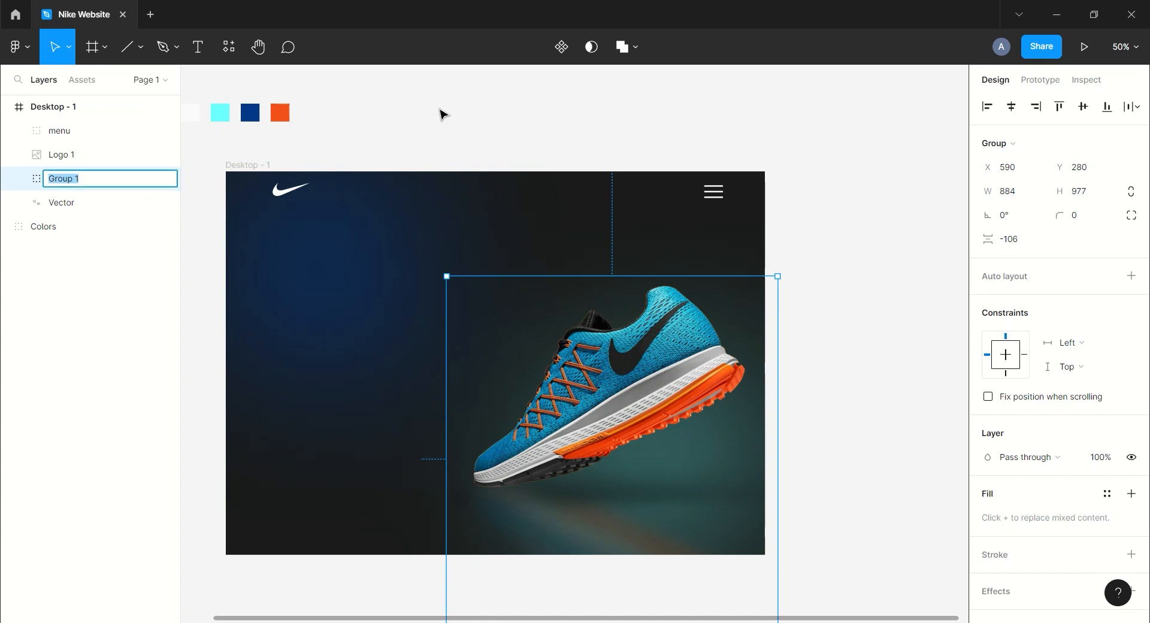
click(503, 112)
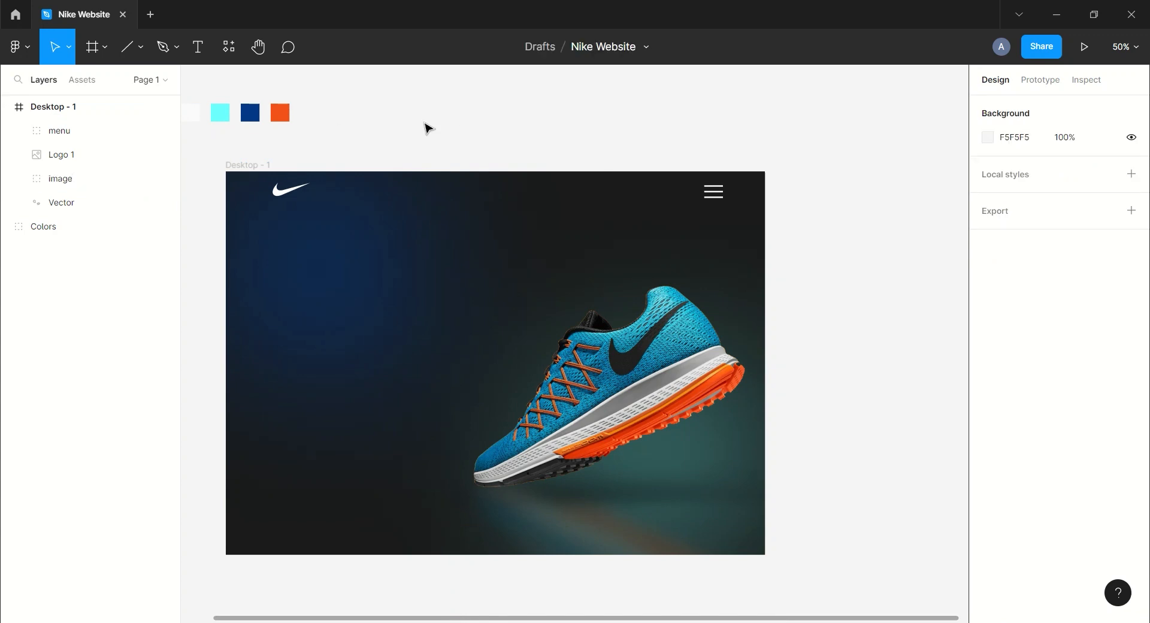
Show the frame's layout grid and align the menu icon and Nike logo at the same height near the top edge.
click(249, 168)
click(1108, 337)
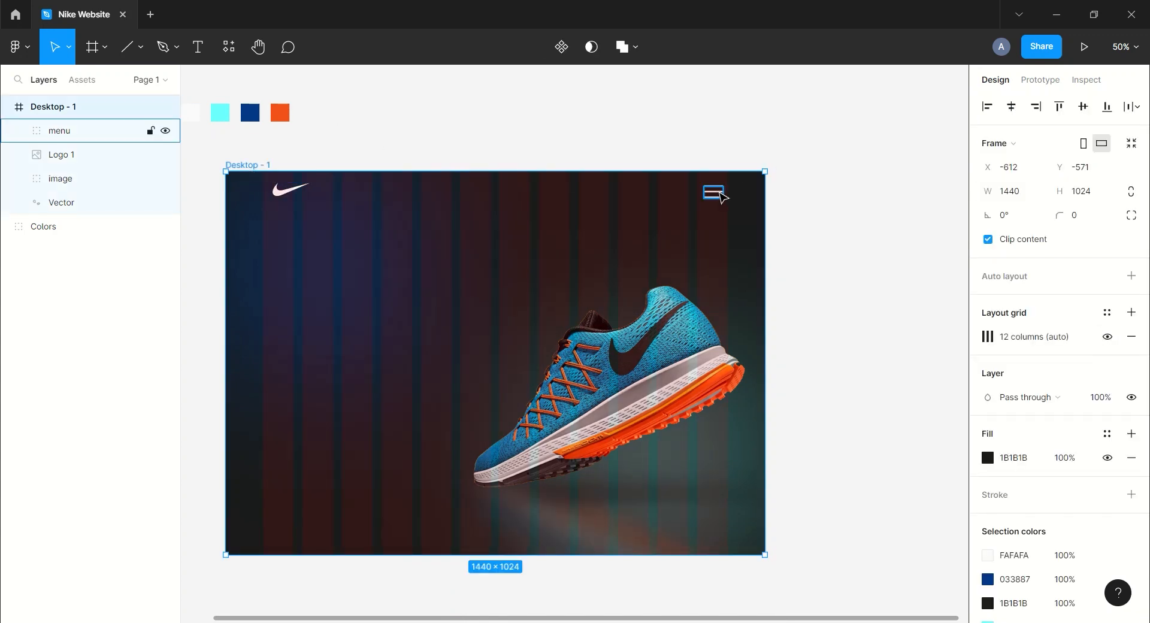
click(58, 130)
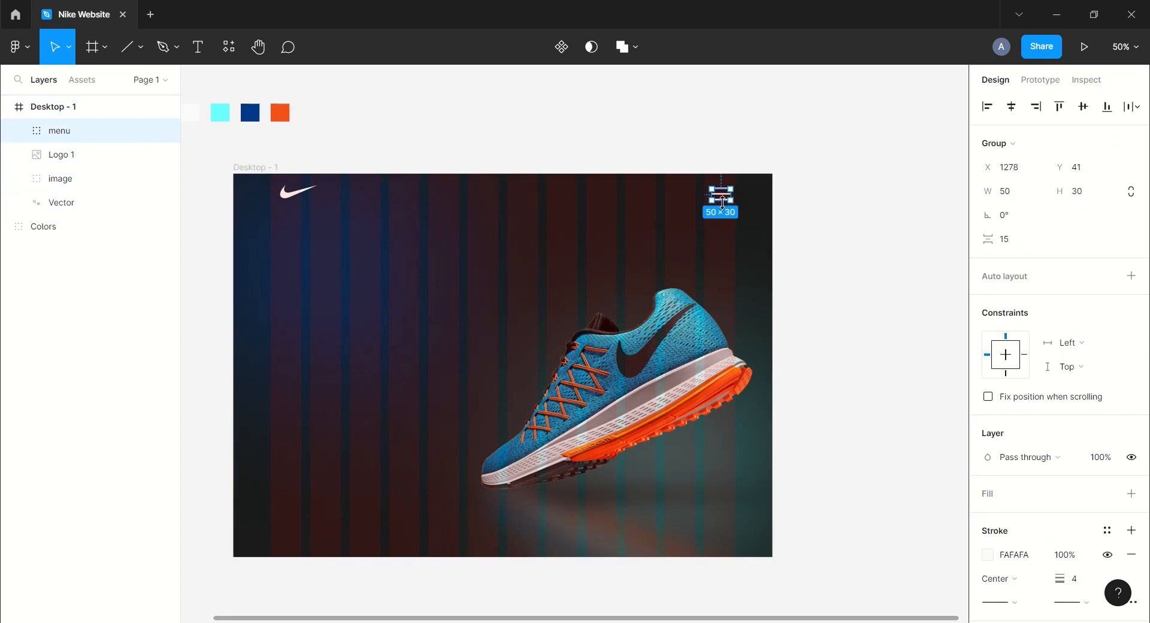
drag(720, 196, 726, 190)
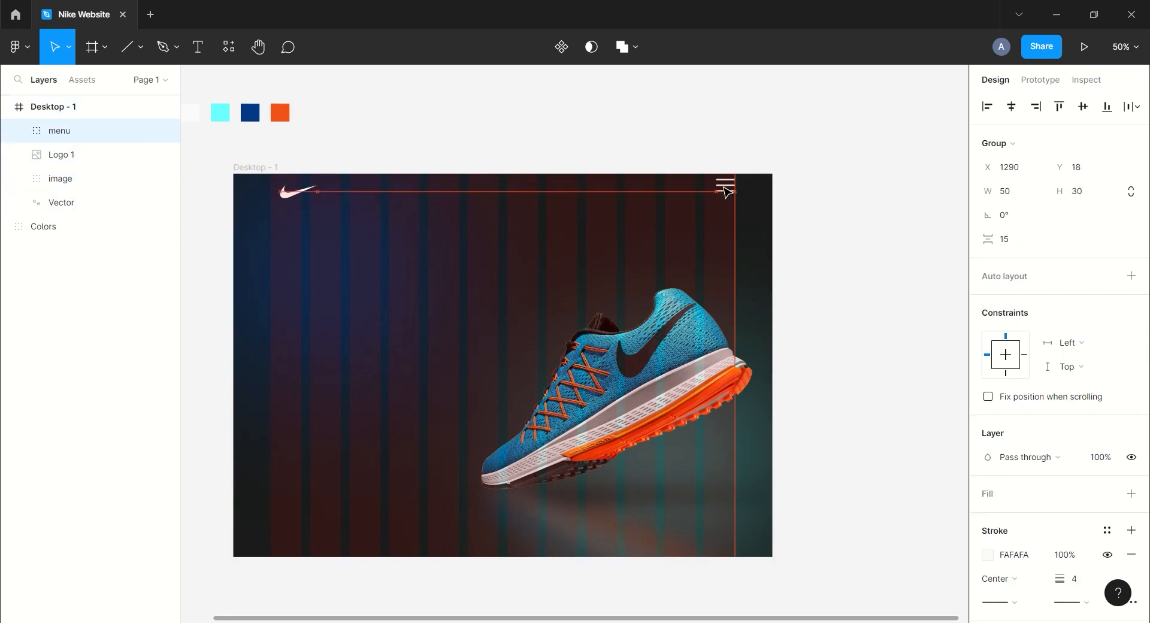
drag(300, 196, 290, 188)
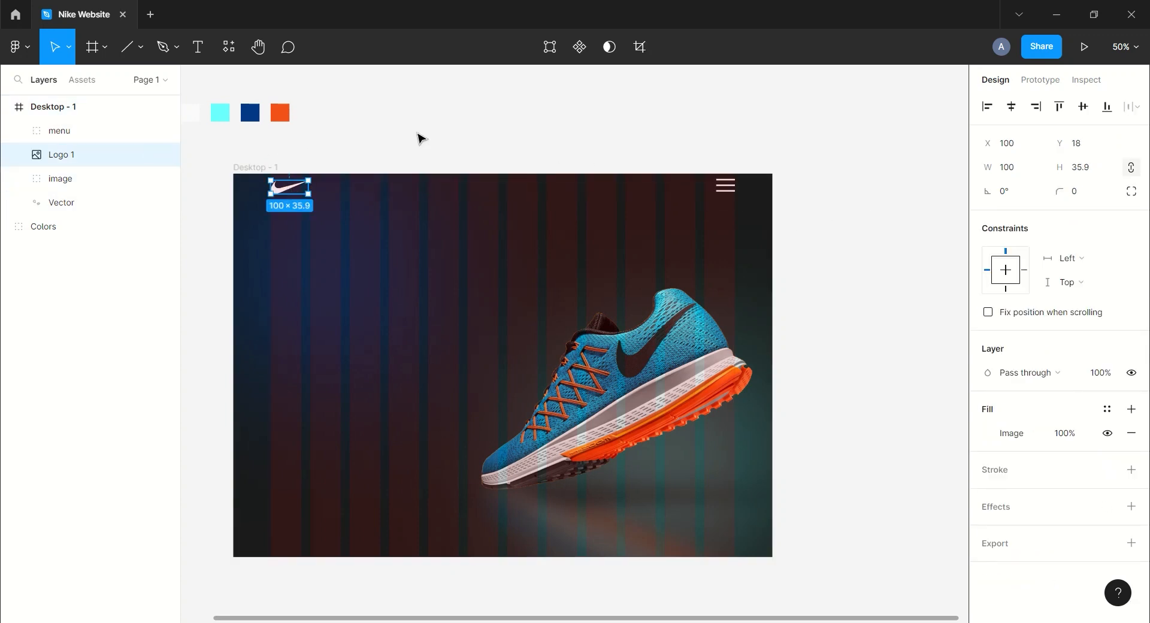
Hide the frame's layout grid.
click(420, 136)
drag(452, 144, 447, 126)
click(267, 150)
click(1108, 337)
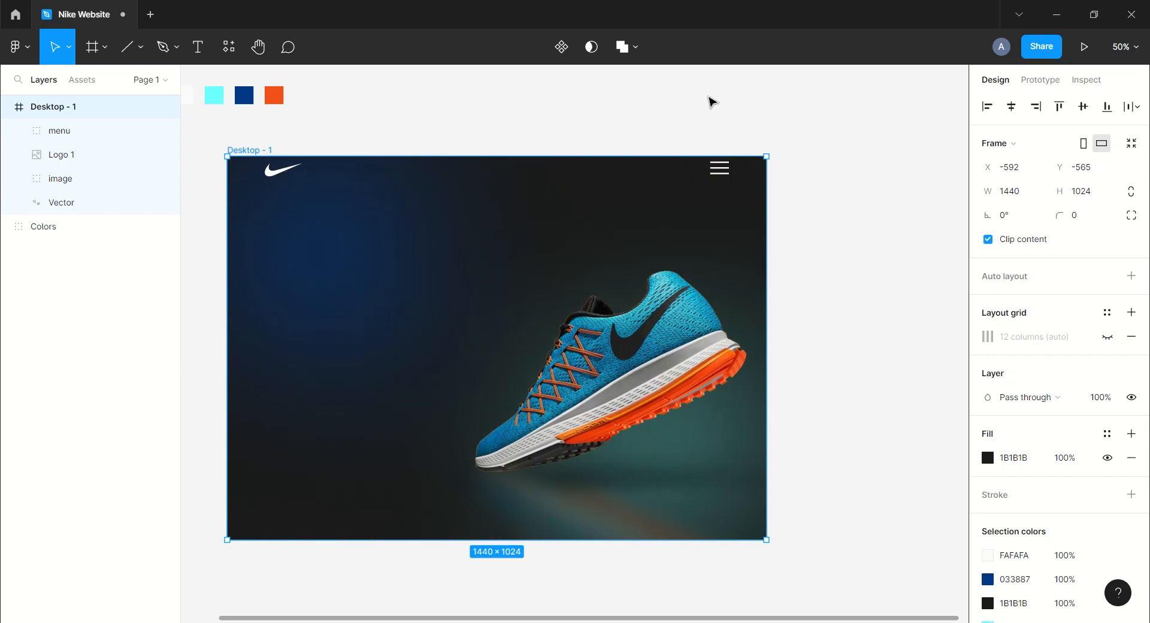
click(711, 102)
Add a text layer reading NIke Shoes on the frame's left side.
click(197, 47)
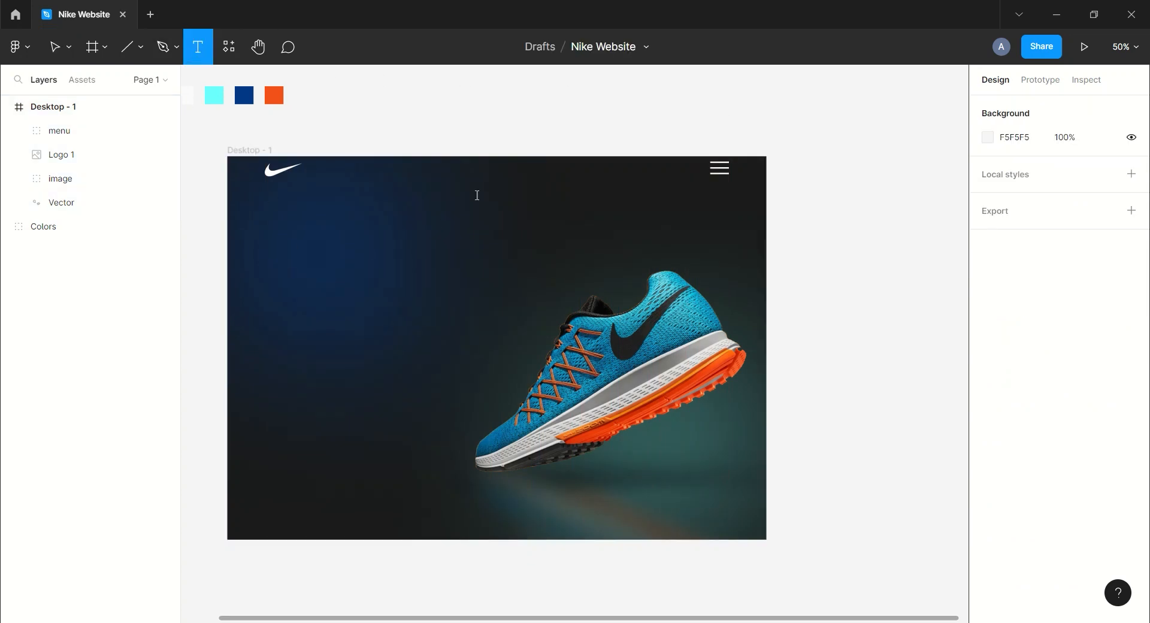
click(290, 276)
text(NIke)
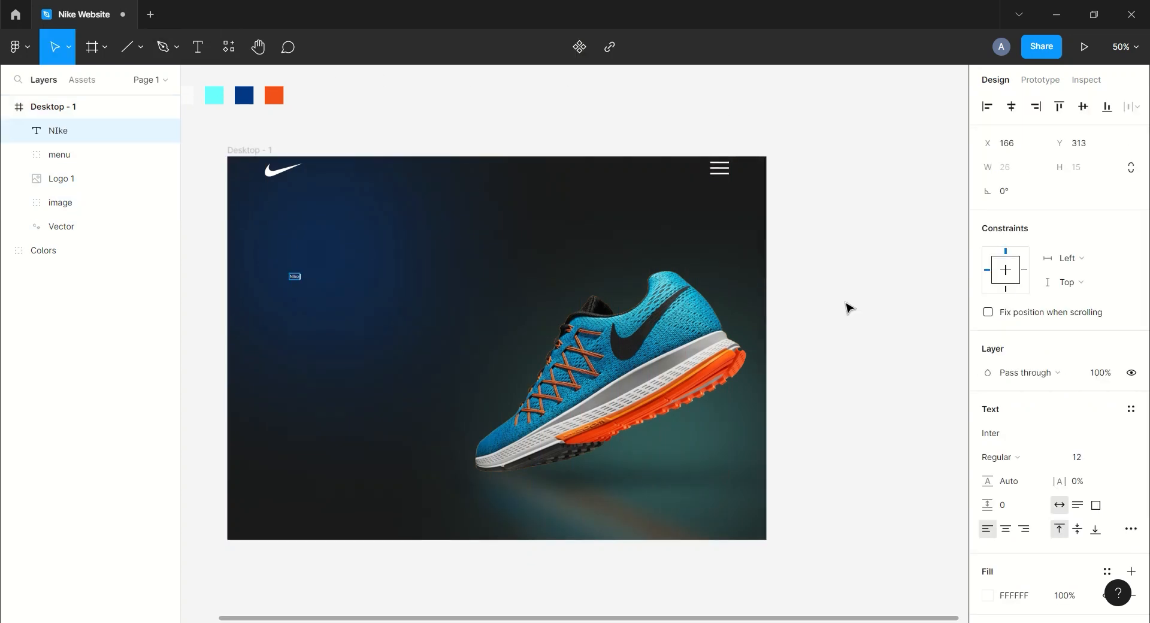
text( Shoes)
key(Escape)
Set the text's font to Montserrat, size 48, Medium weight.
click(1052, 437)
text(Mo)
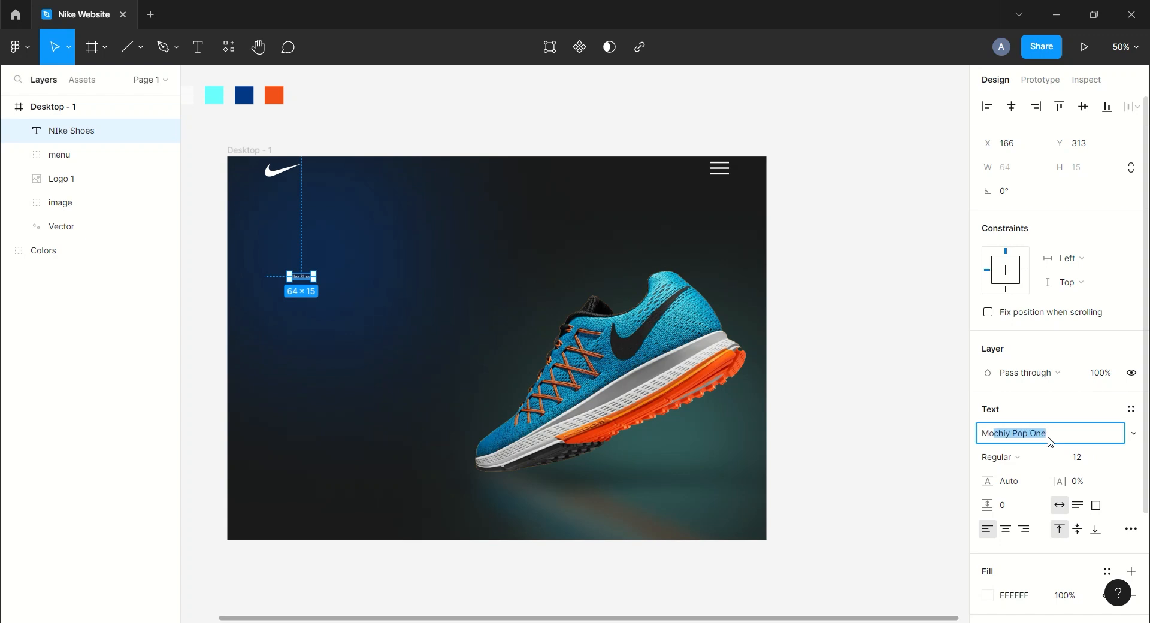
text(ntserrat)
key(Return)
click(1122, 457)
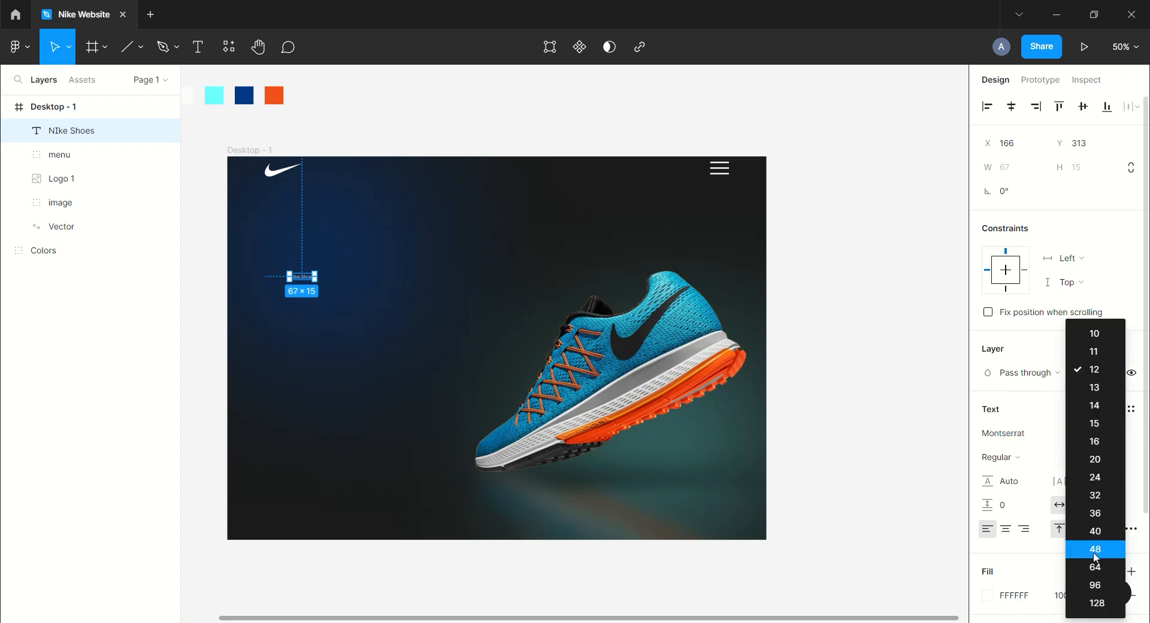
click(1115, 544)
click(1000, 457)
click(1037, 355)
Correct the text's spelling to Nike Shoes.
double_click(309, 286)
click(308, 286)
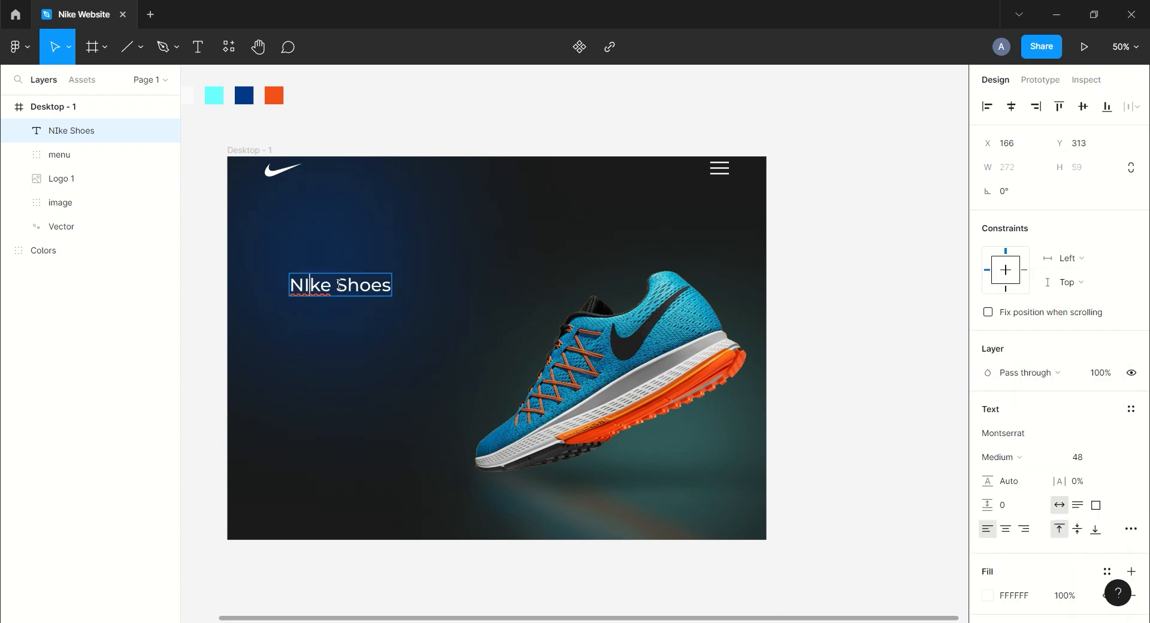
key(BackSpace)
text(i)
key(Escape)
Move the heading down, duplicate it beneath itself and change the copy to Just Do it!
drag(316, 291, 326, 375)
key(ctrl+d)
key(Return)
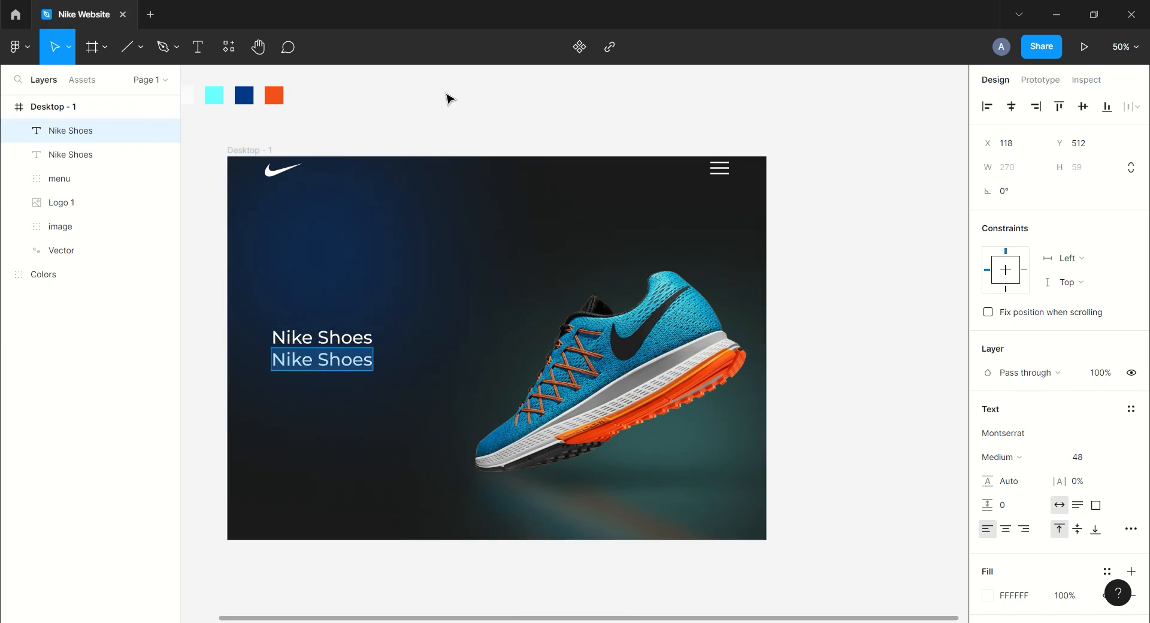
text(Just Do it!)
key(Escape)
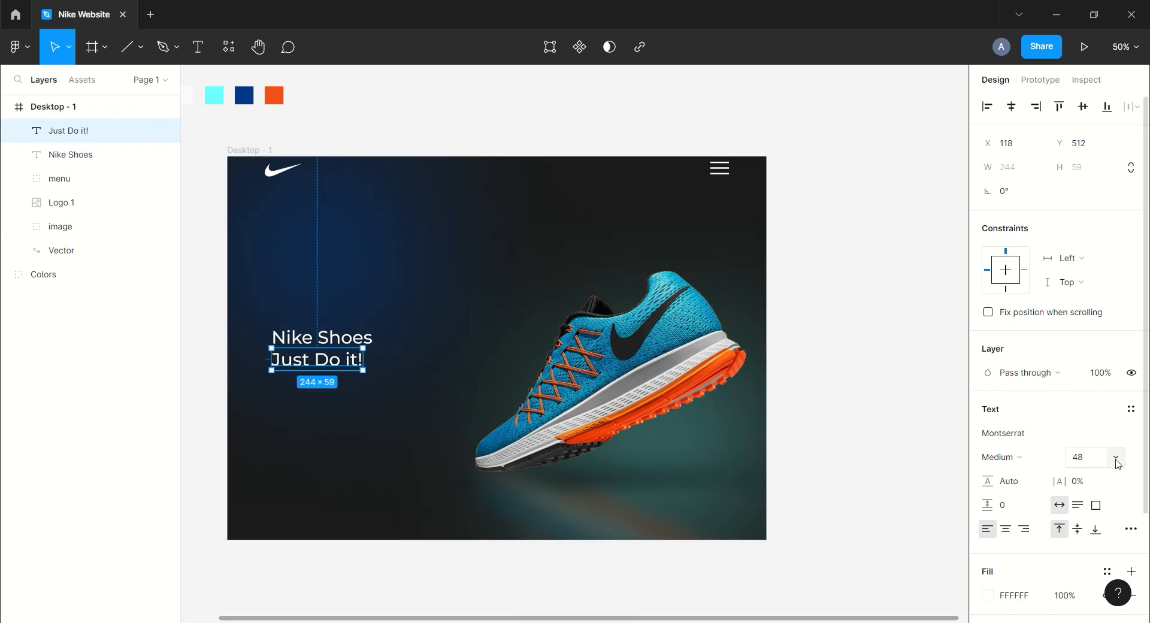
Set the Just Do it! text to size 96 and ExtraBold weight.
click(1118, 457)
click(1078, 497)
click(1000, 457)
click(1047, 411)
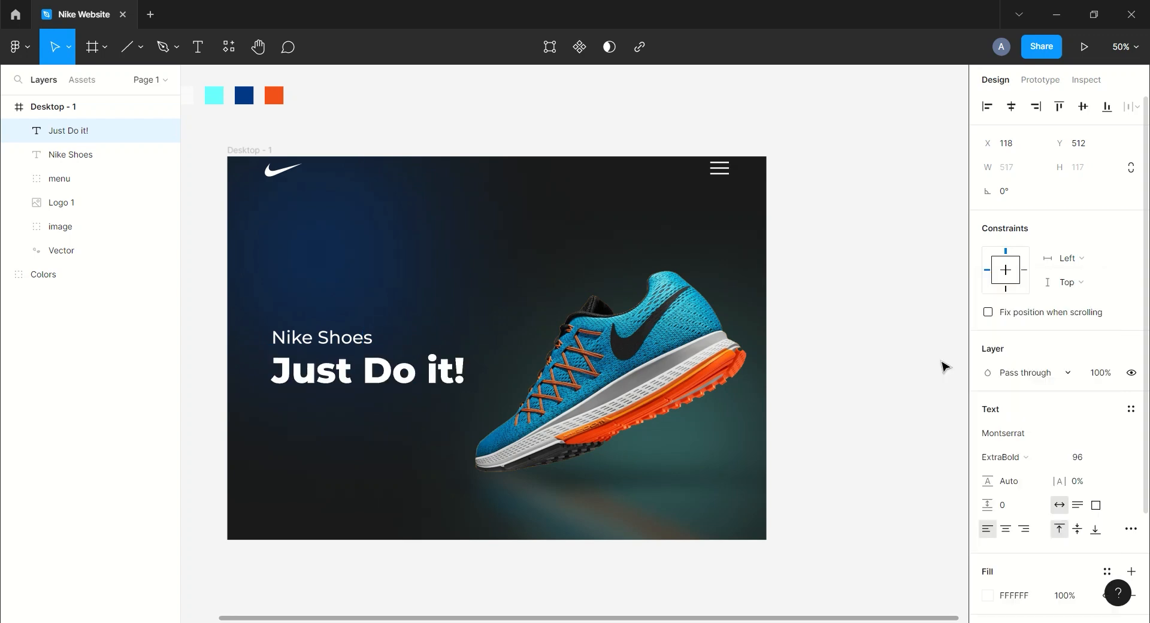
Show the layout grid, align both headline texts to its left column, and hide the grid again.
click(386, 106)
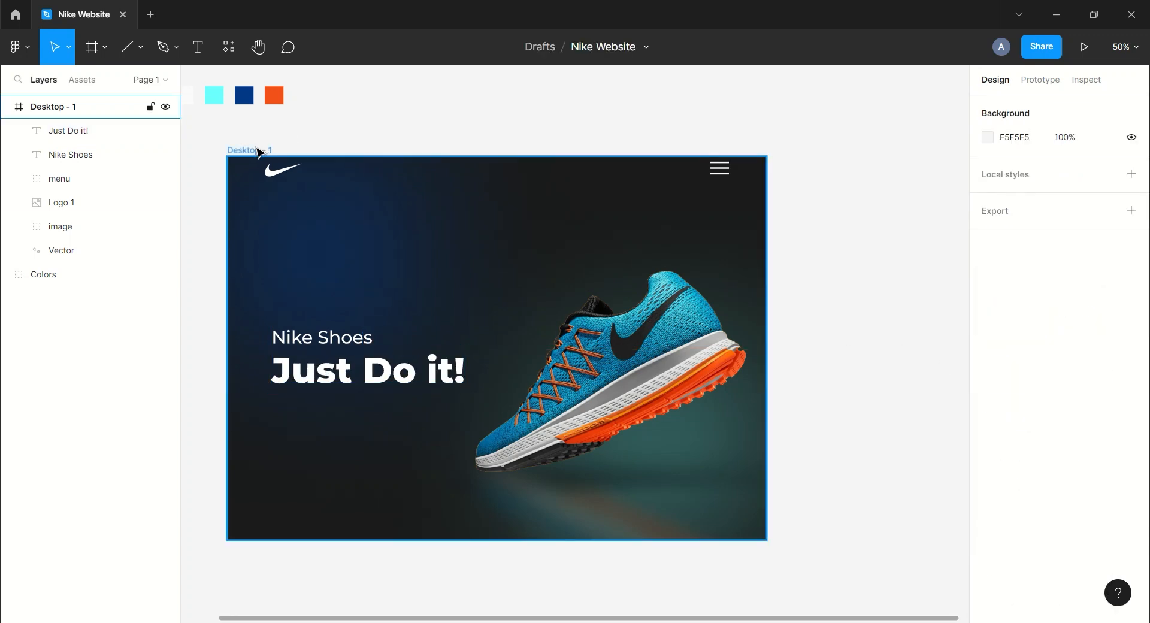
click(258, 150)
click(1108, 336)
mouse_move(305, 343)
mouse_down()
mouse_move(296, 340)
mouse_move(309, 336)
mouse_up()
click(58, 138)
shift+click(315, 336)
scroll(465, 123, left, 1)
click(465, 124)
click(272, 144)
click(1108, 336)
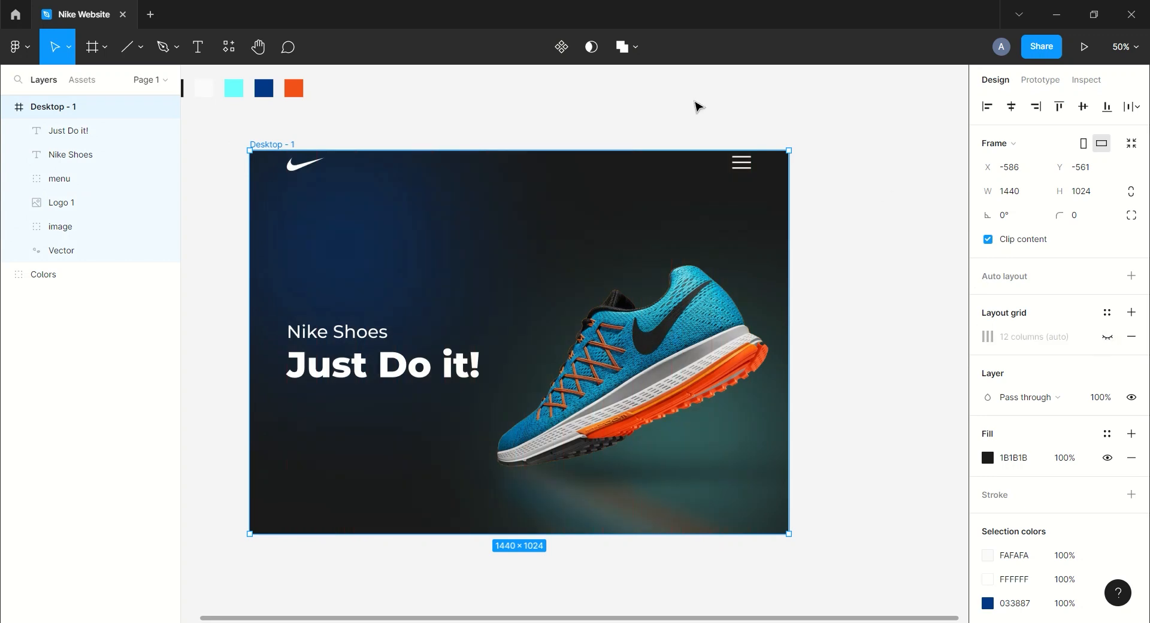
Draw a rectangle below the headline, about 116×60.
click(698, 105)
click(141, 47)
click(129, 83)
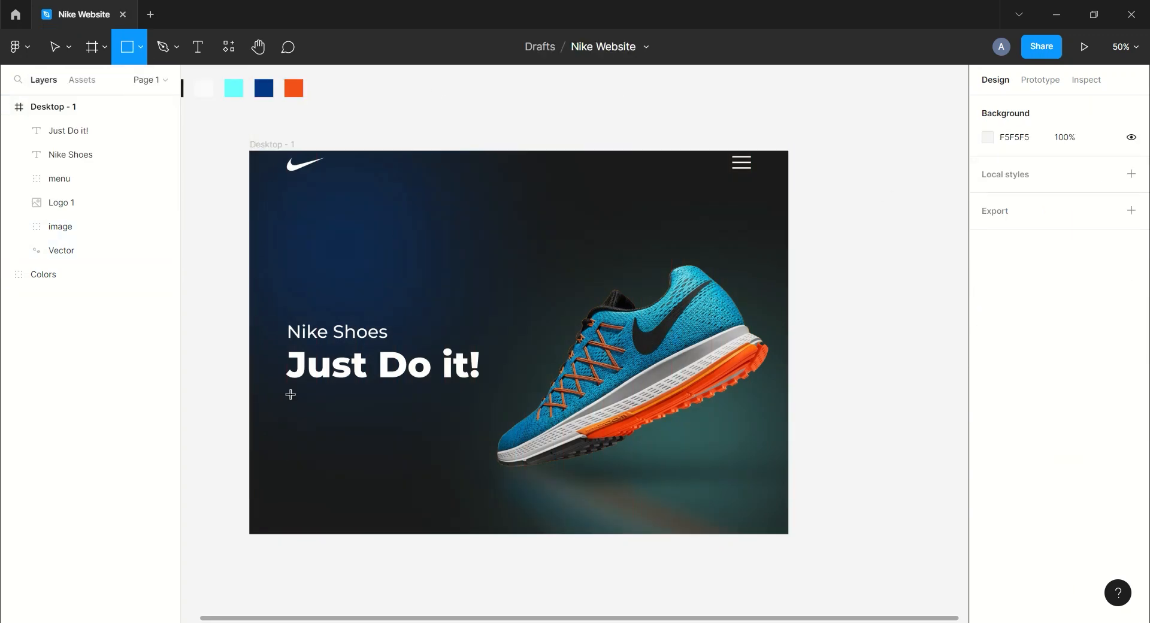
drag(293, 393, 339, 416)
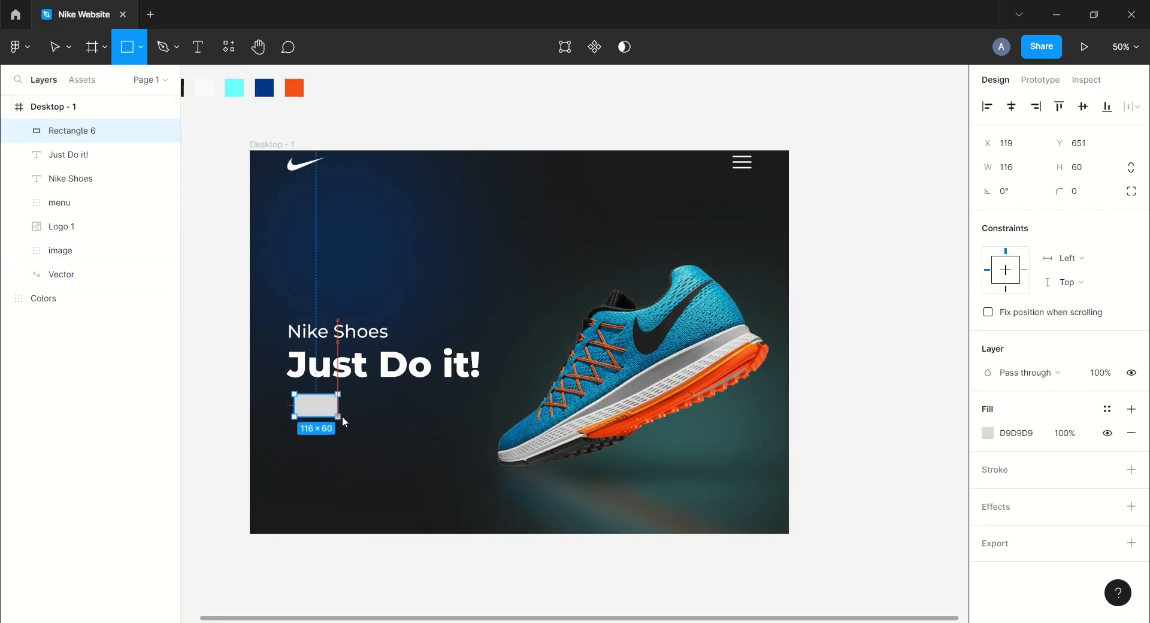
Set the rectangle's size to 130×50 and its corner radius to 30.
click(1022, 172)
text(130)
key(Tab)
key(Return)
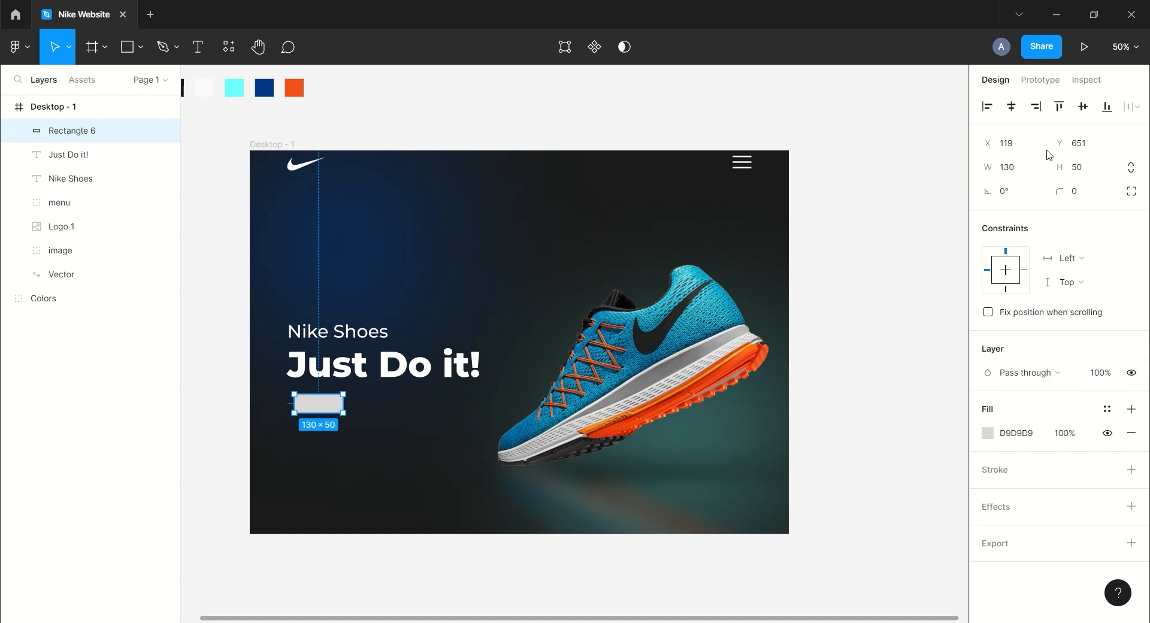
text(30)
key(Return)
Add a text layer reading View More.
drag(321, 413, 316, 413)
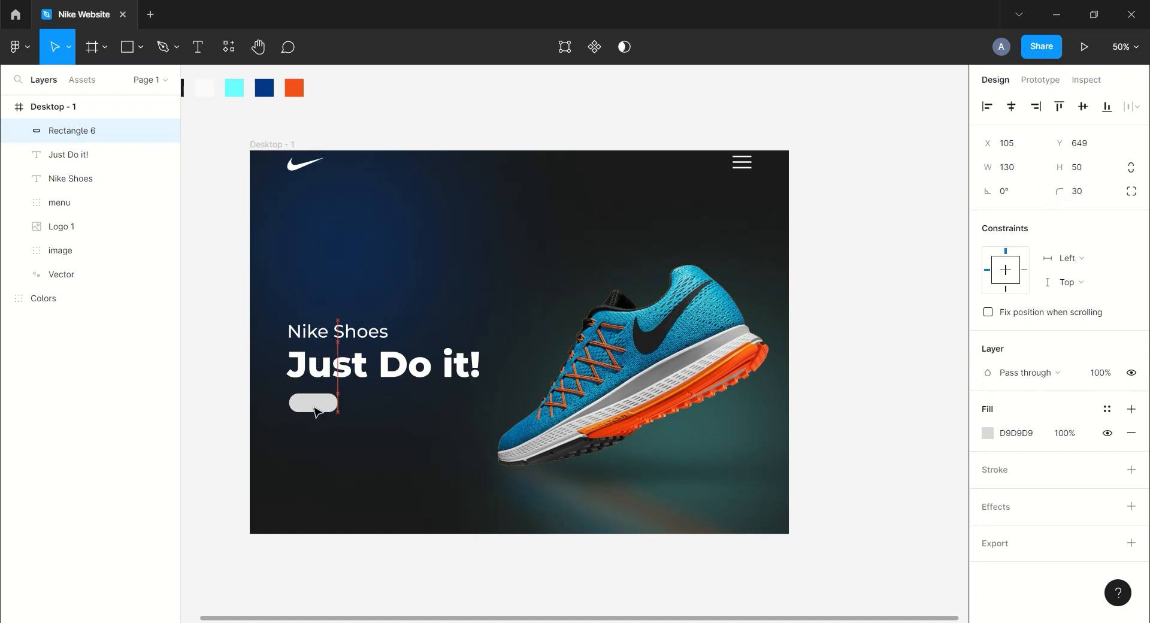
click(393, 115)
key(t)
click(387, 271)
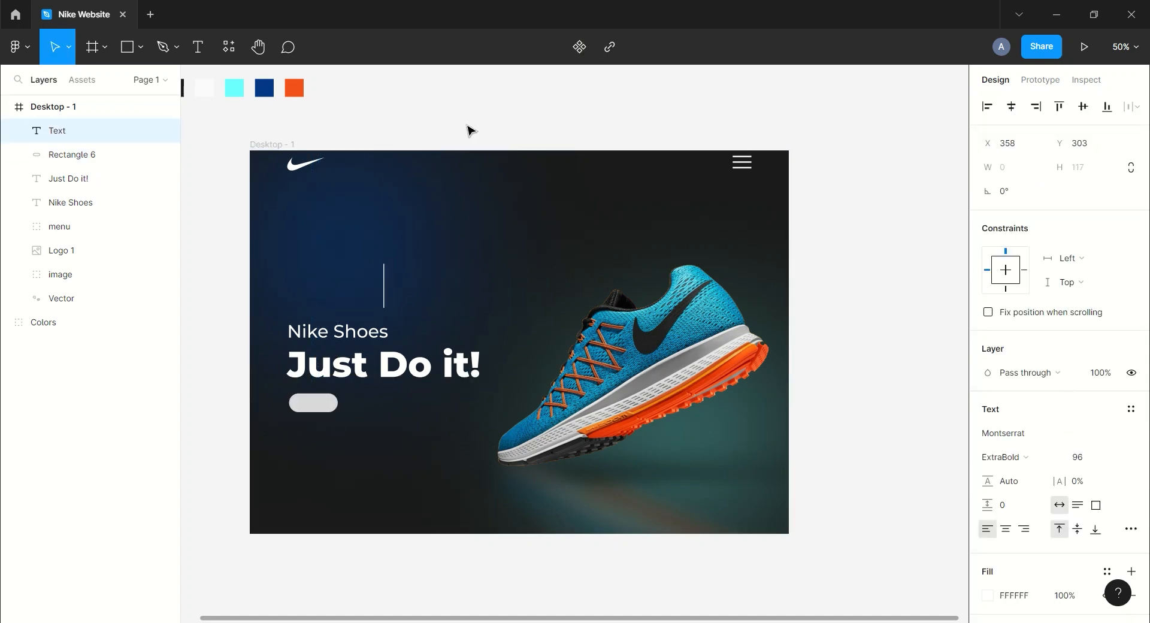
text(View More)
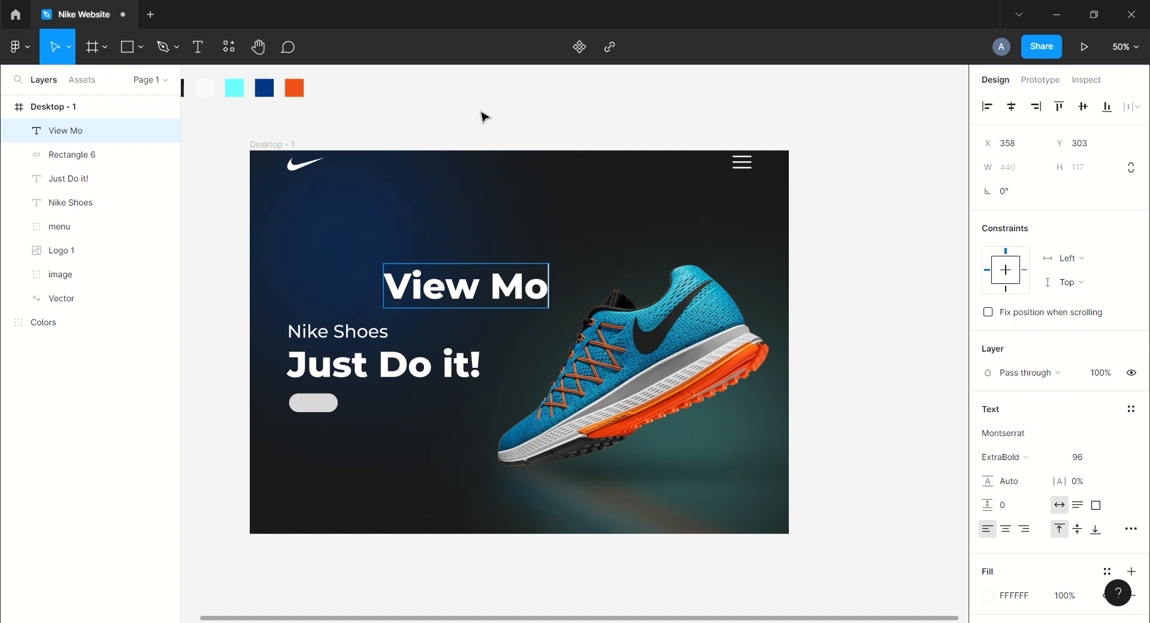
key(Escape)
Set the View More text to Medium weight, size 20, and place it on the rounded button.
click(1018, 457)
click(1035, 355)
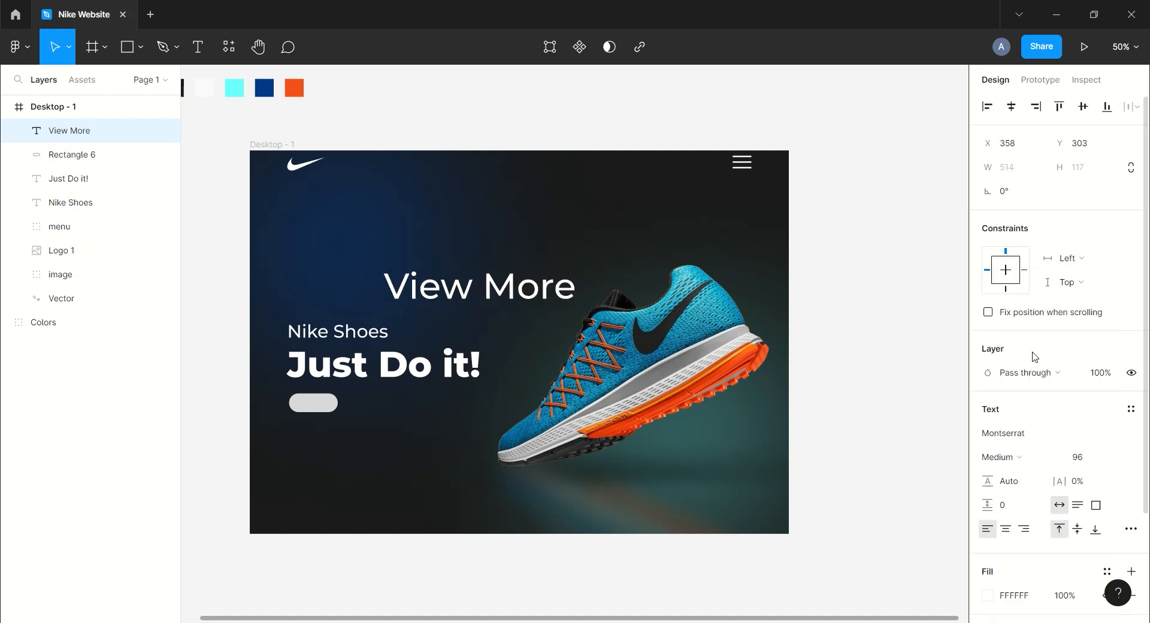
click(1119, 458)
click(1095, 349)
drag(414, 268, 315, 408)
click(1119, 458)
click(1099, 439)
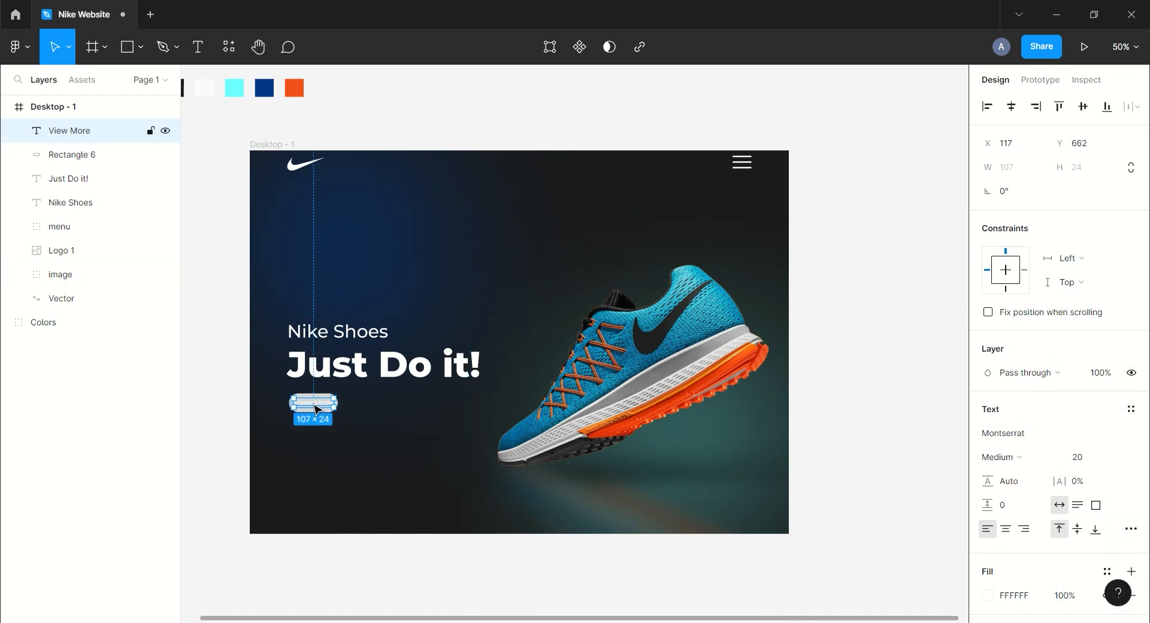
Set the View More text fill to 1B1B1B and select it together with the button rectangle.
scroll(1009, 491, down, 3)
click(1012, 457)
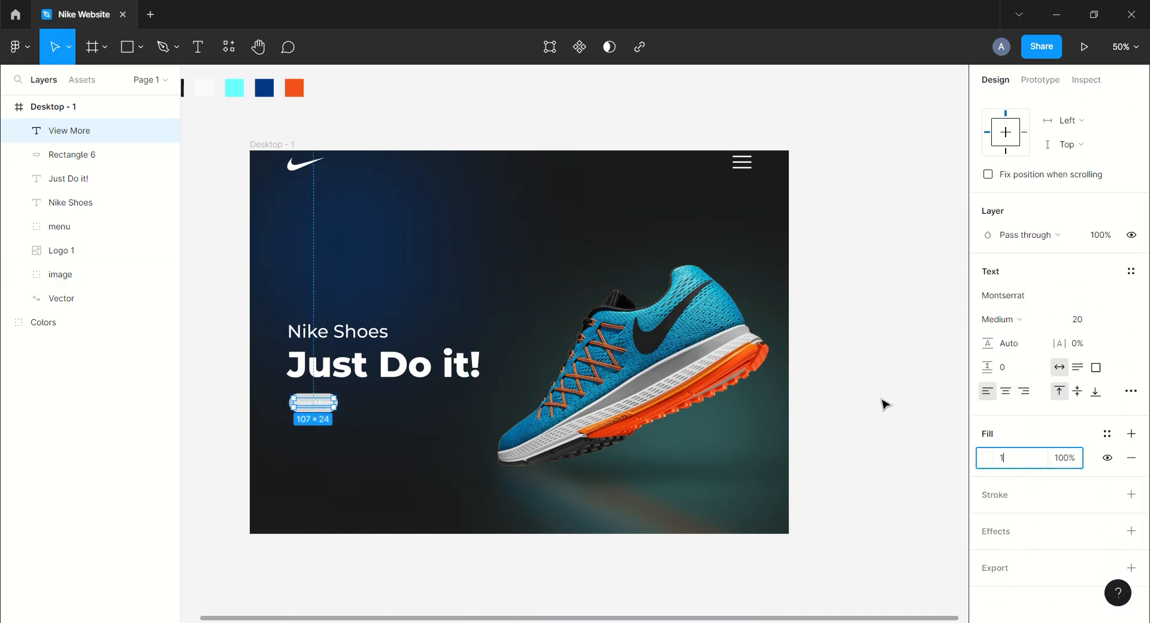
key(Return)
shift+click(102, 154)
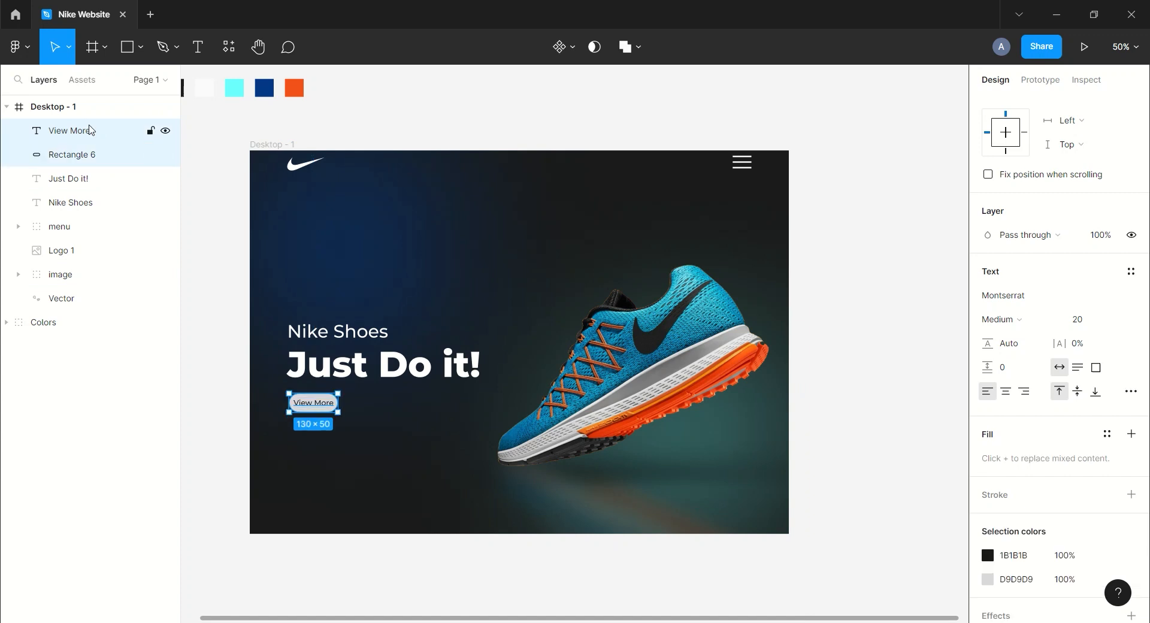
Group the View More text with its button rectangle and rename the group button 1.
key(ctrl+g)
double_click(63, 131)
text(button )
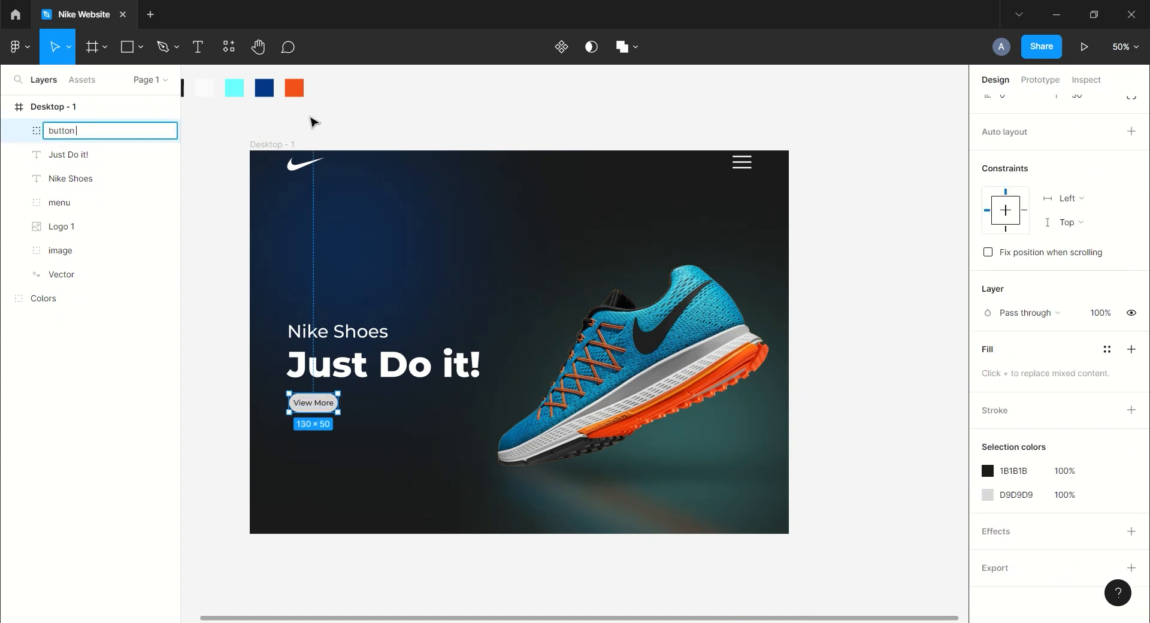
text(1)
click(310, 118)
Duplicate the button group and move the copy to the right of the original.
click(111, 133)
key(ctrl+d)
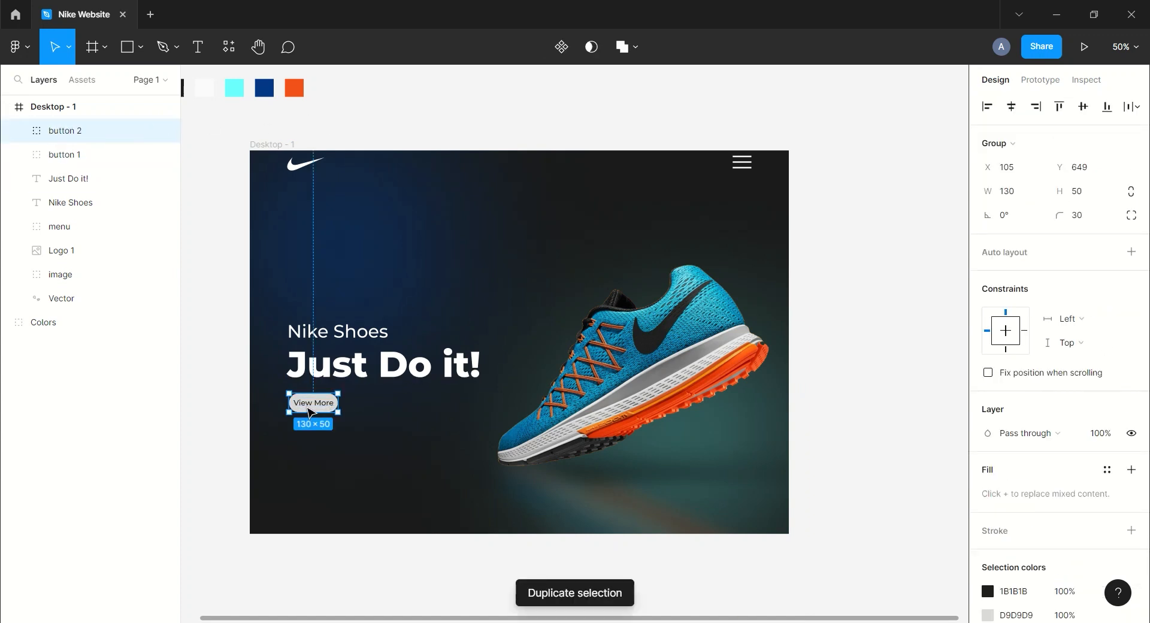
drag(310, 412, 368, 412)
Set the copied button's rectangle fill to the orange document colour F3511A.
click(19, 131)
click(78, 177)
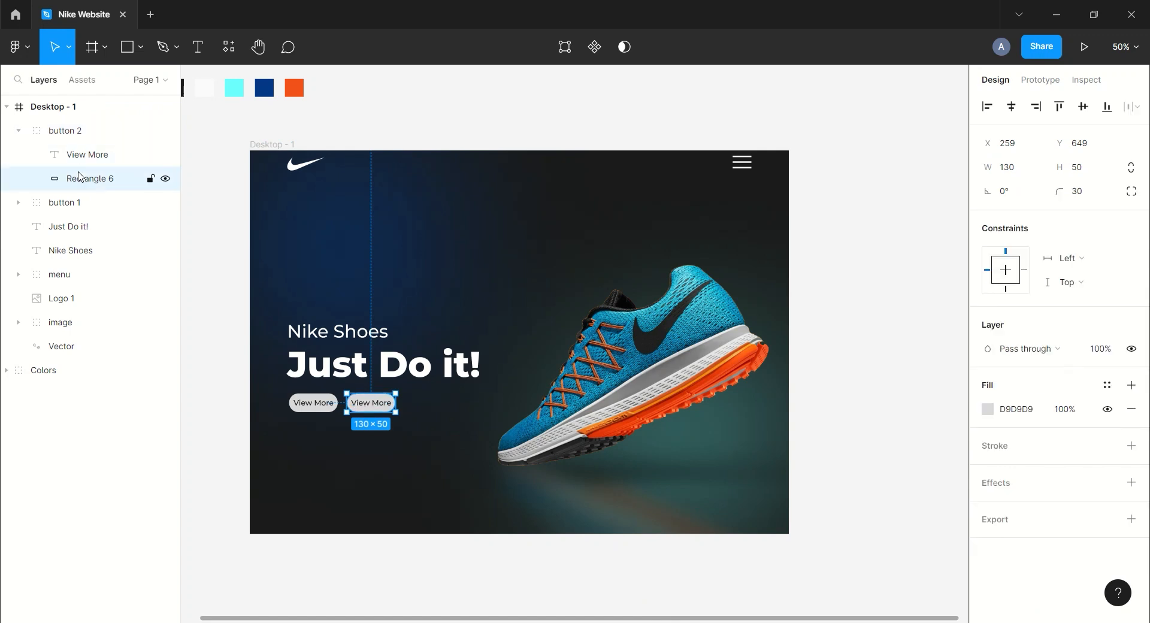
click(987, 409)
click(812, 457)
click(934, 552)
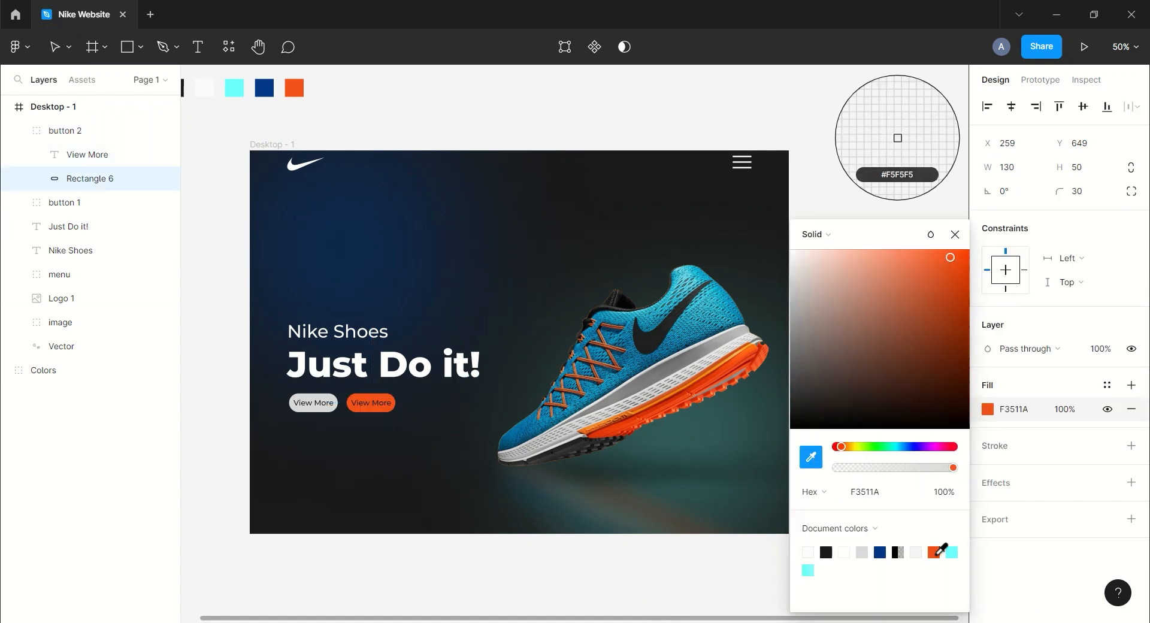
click(955, 235)
Change the copied button's label to Buy Now and recenter it on the button.
click(54, 47)
click(87, 155)
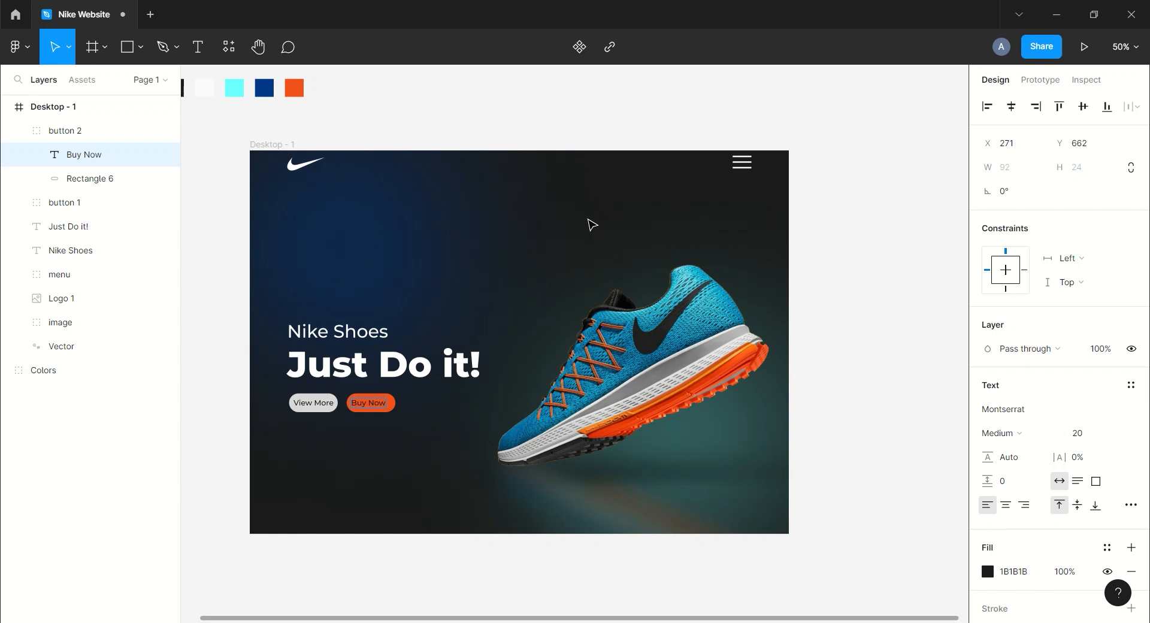
click(369, 404)
drag(371, 408, 375, 408)
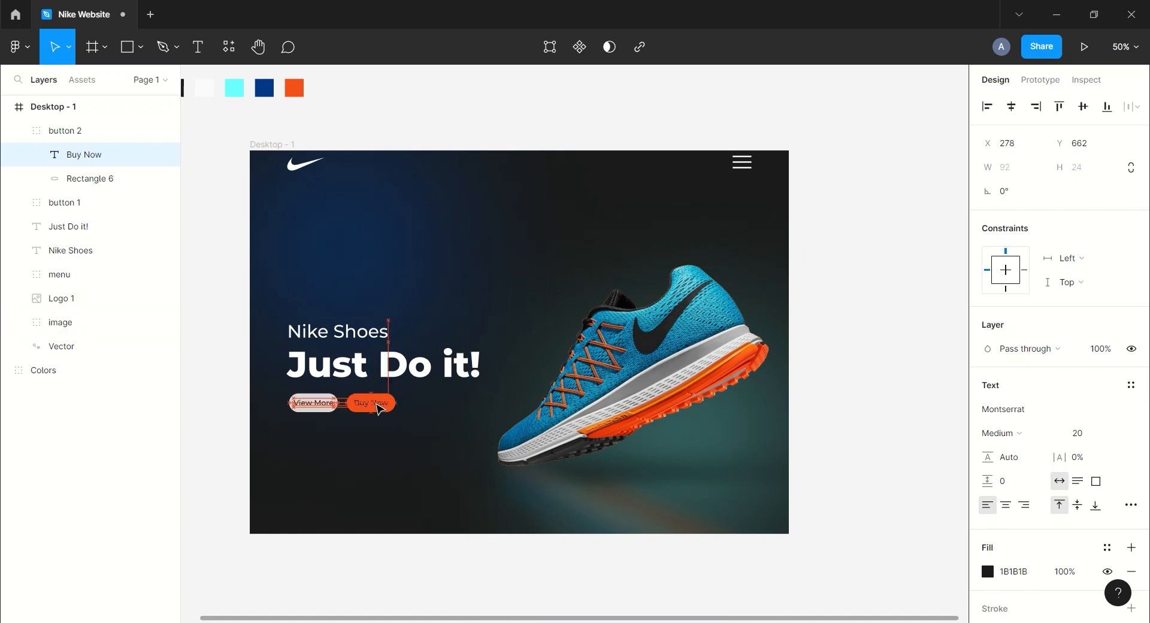
Set the Buy Now text fill to FAFAFA.
click(1014, 571)
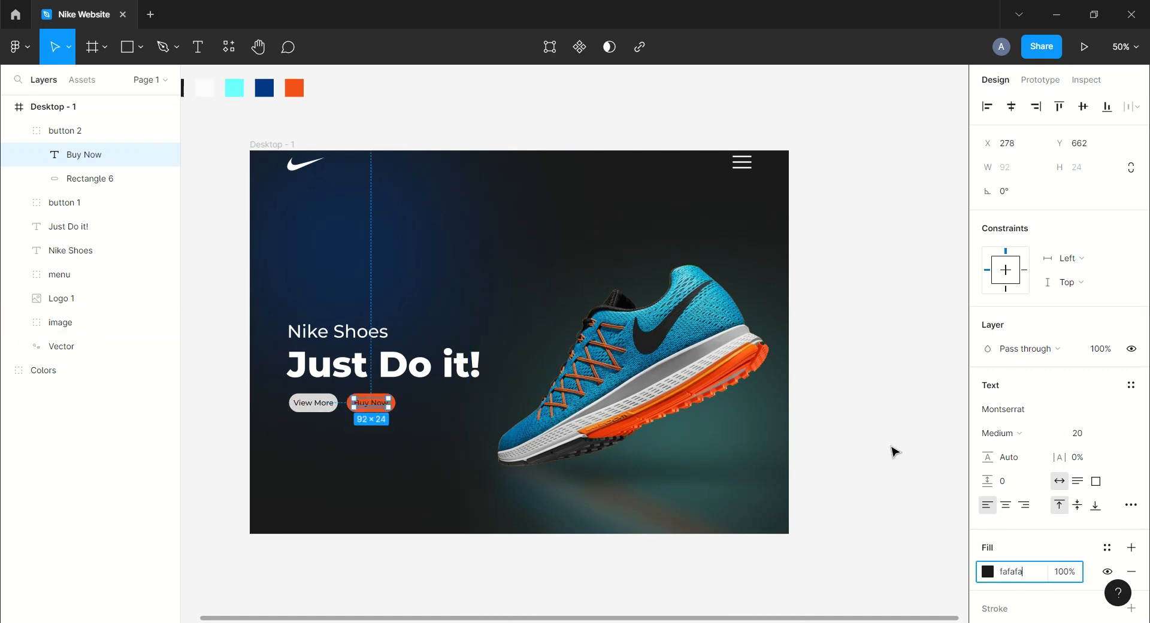
key(Return)
click(894, 452)
Group both buttons together and rename the group CTA.
click(18, 131)
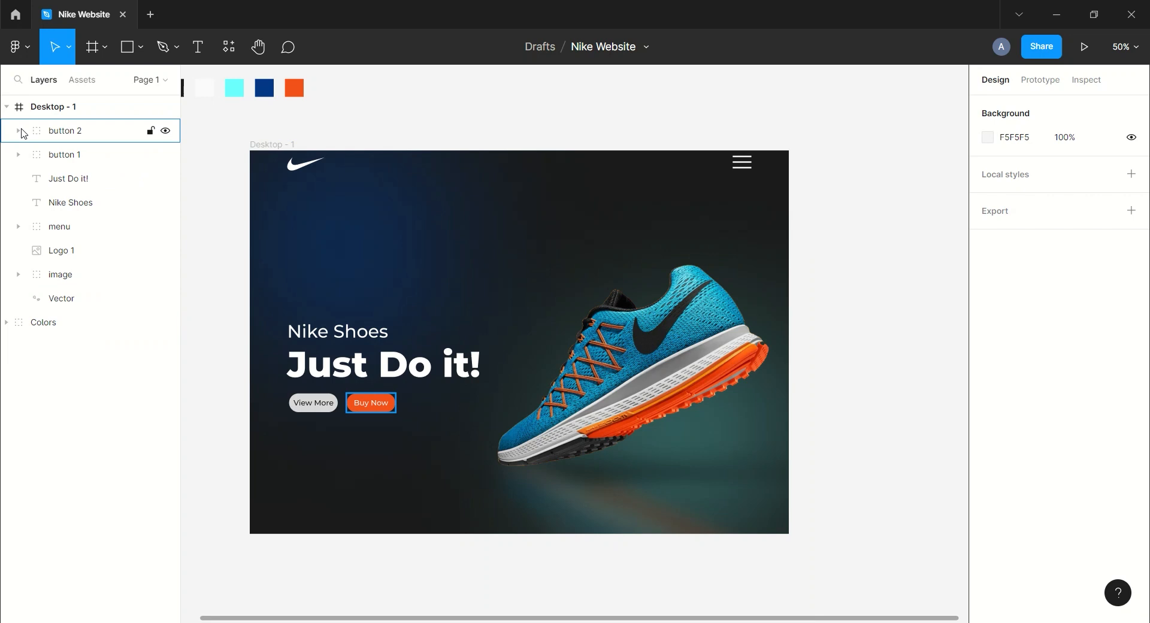
click(60, 152)
shift+click(72, 133)
key(ctrl+g)
double_click(71, 132)
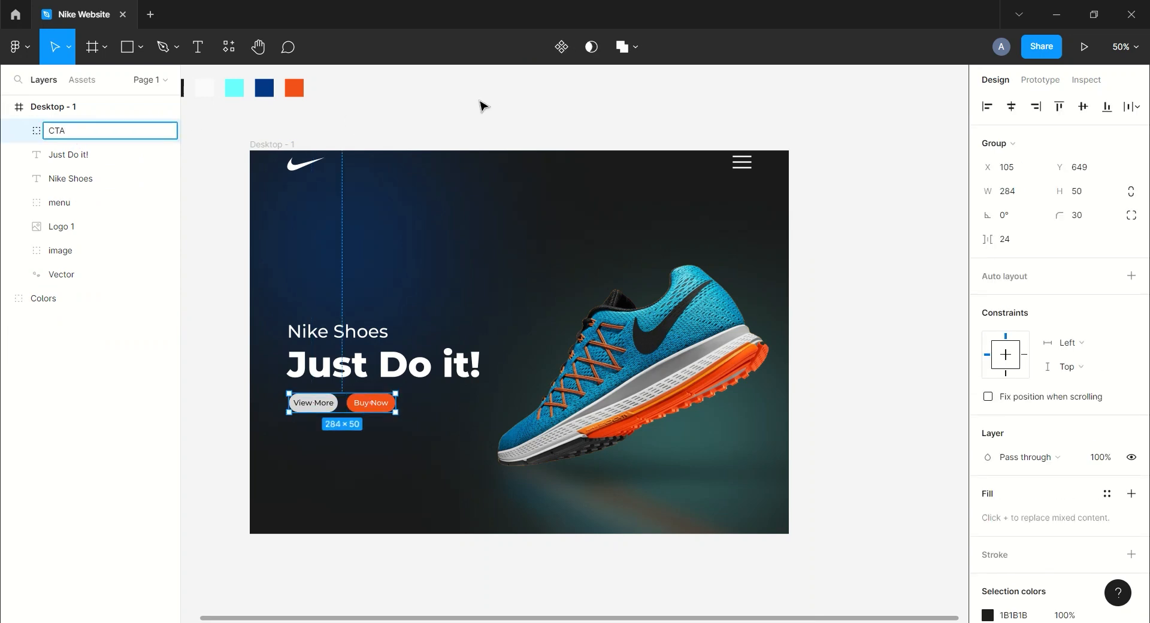
text(CTA)
click(482, 107)
Duplicate the Just Do it! headline and move the copy to the frame's top right area.
scroll(516, 114, down, 1)
scroll(515, 116, up, 2)
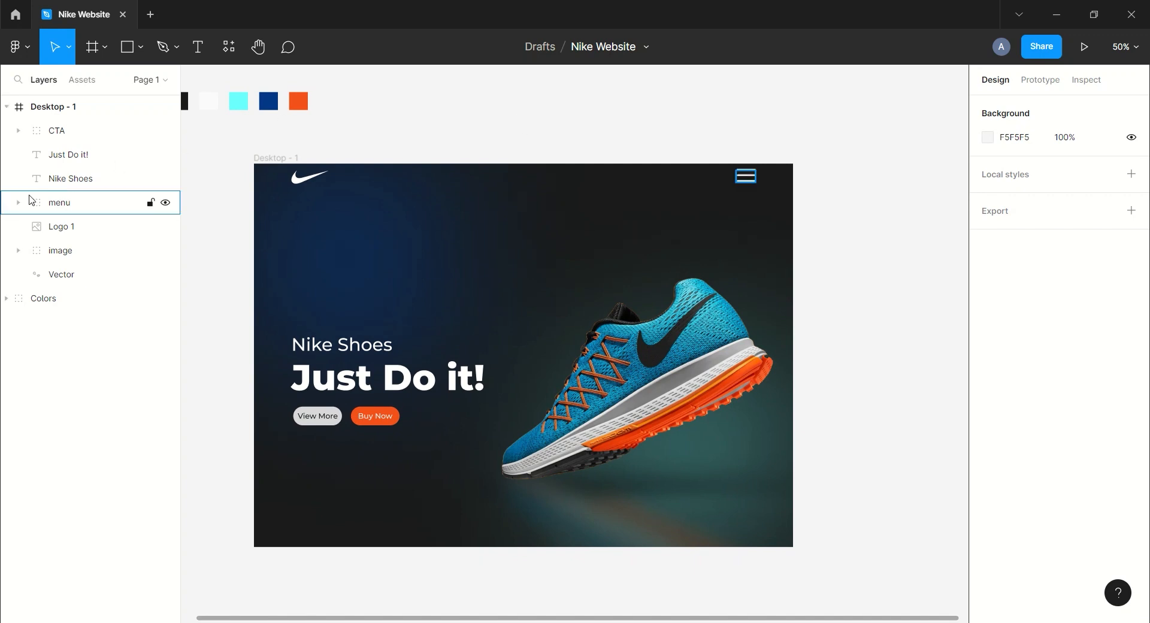
click(101, 154)
key(ctrl+d)
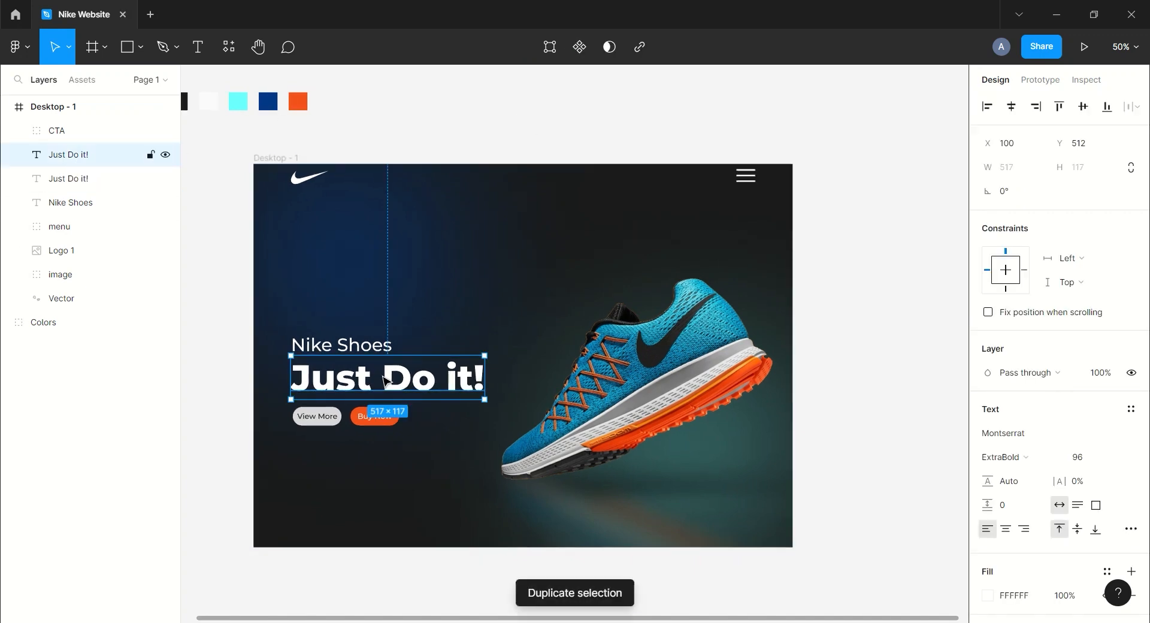
drag(384, 379, 620, 190)
Replace the copied headline's fill with a FAFAFA outline stroke at 30% opacity.
scroll(1048, 459, down, 3)
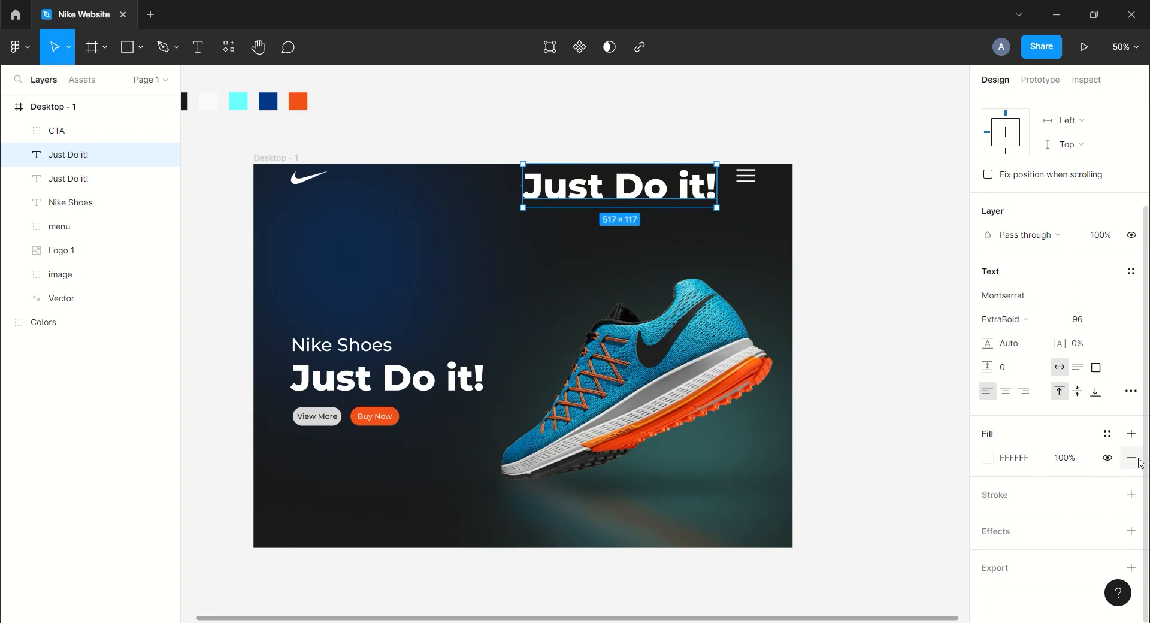
click(1138, 462)
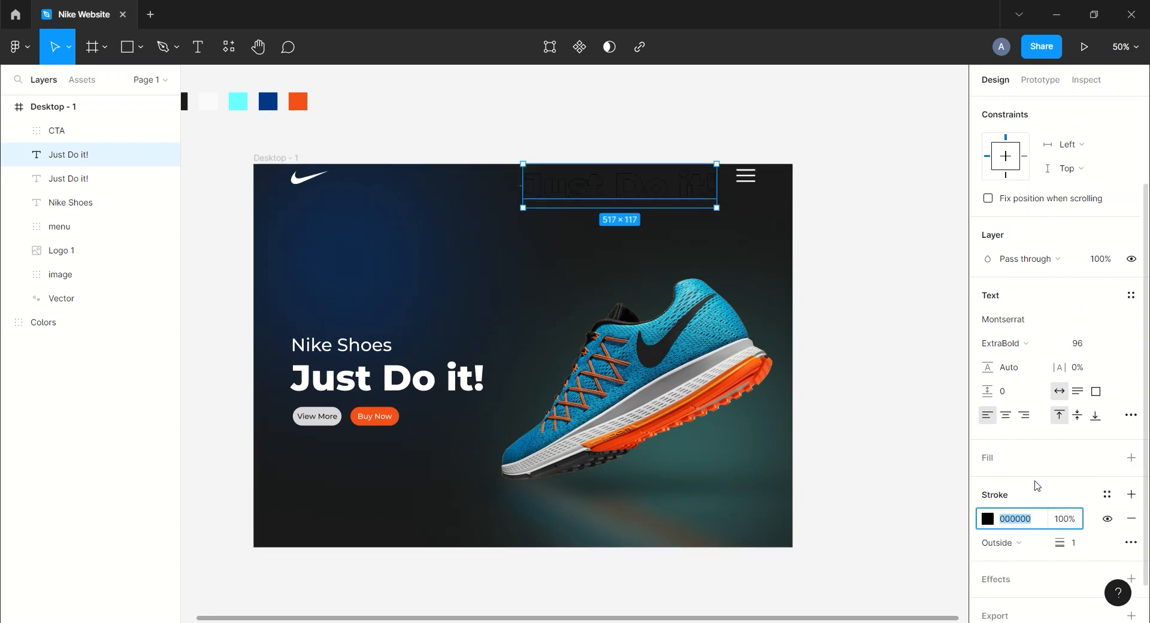
key(Return)
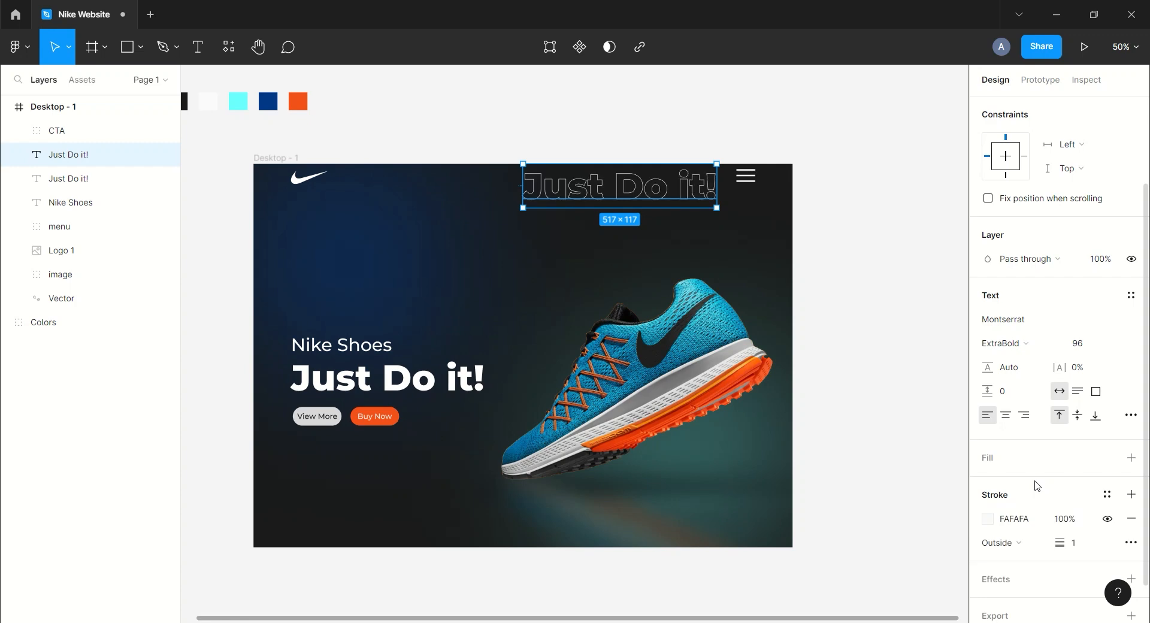
text(30)
key(Return)
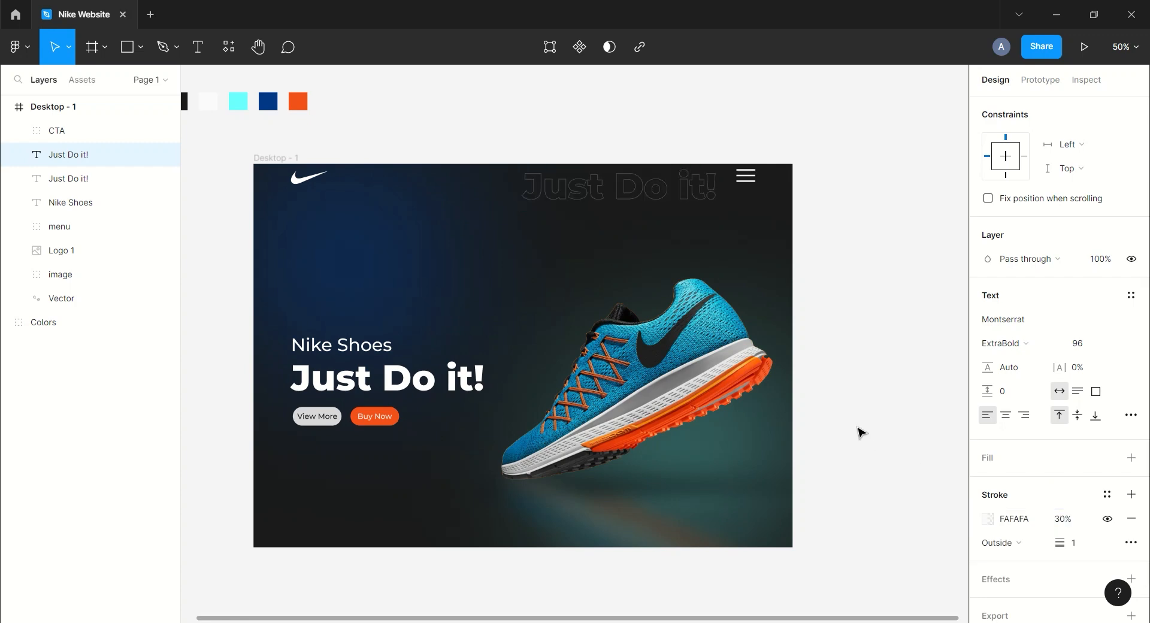
Duplicate the outlined headline and place the copy directly below it.
key(ctrl+d)
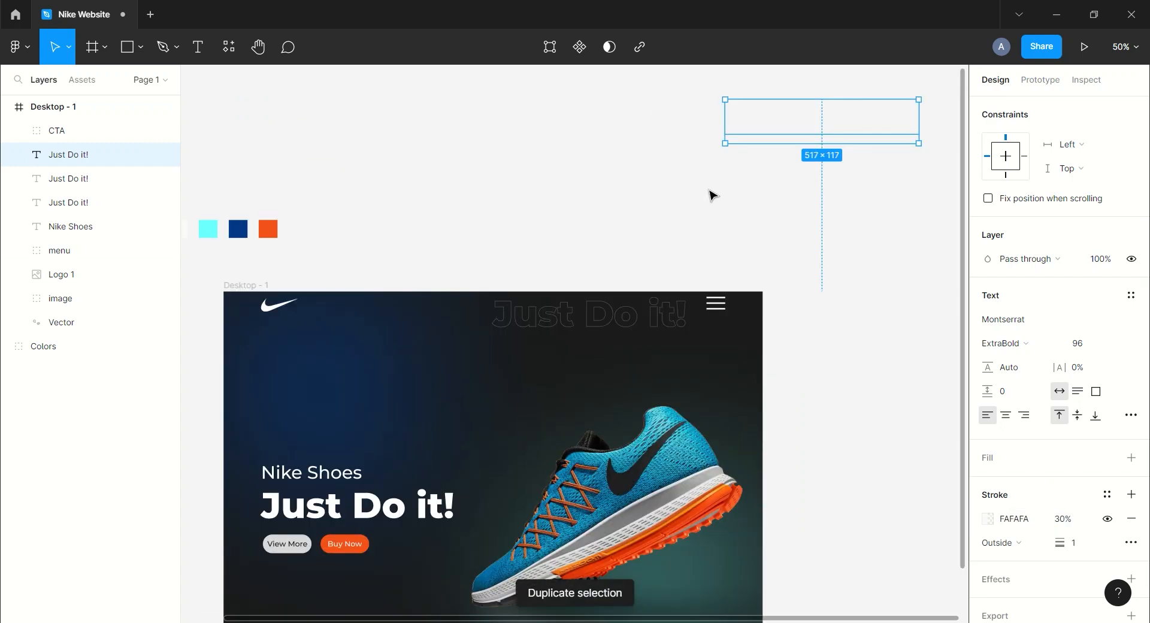
drag(806, 115, 579, 350)
click(633, 245)
drag(633, 245, 637, 164)
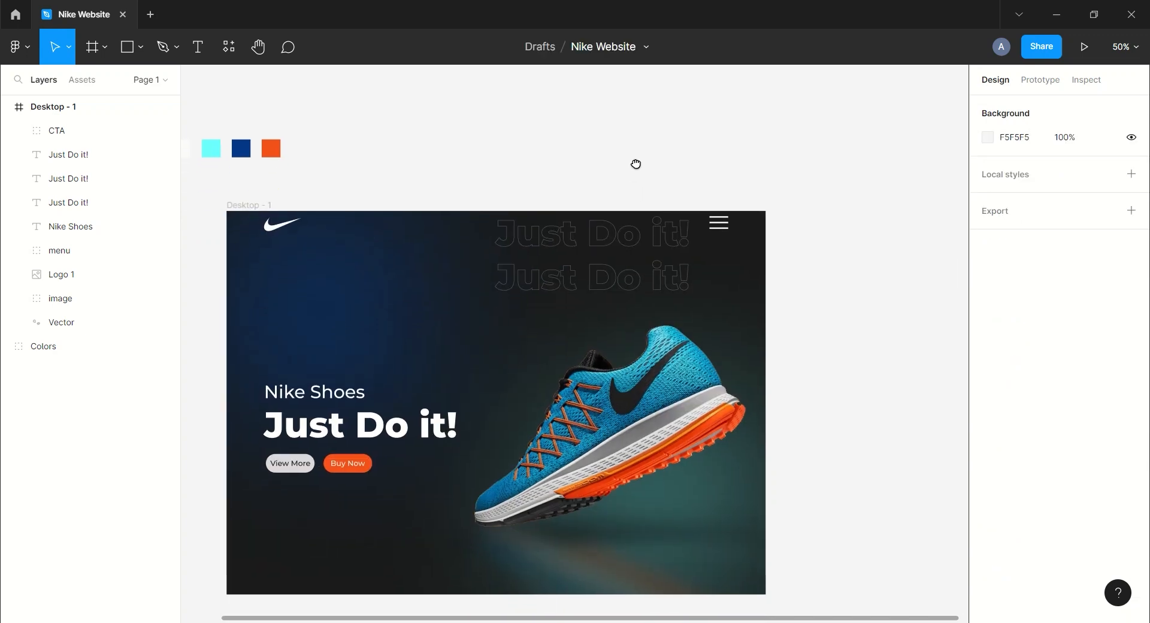
Duplicate the outlined headline repeatedly, stacking evenly spaced copies down the frame's right side.
click(88, 155)
key(ctrl+d)
drag(594, 282, 593, 323)
key(ctrl+d)
key(ctrl+d)
key(ctrl+d)
key(ctrl+d)
key(ctrl+d)
key(ctrl+d)
key(ctrl+d)
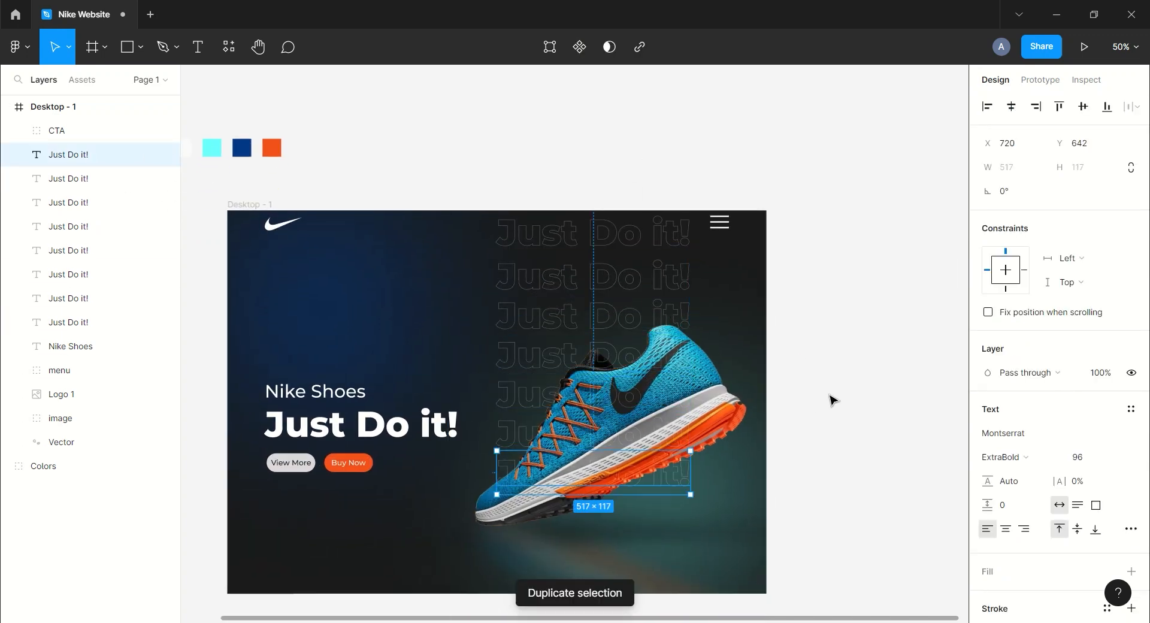
scroll(829, 398, down, 2)
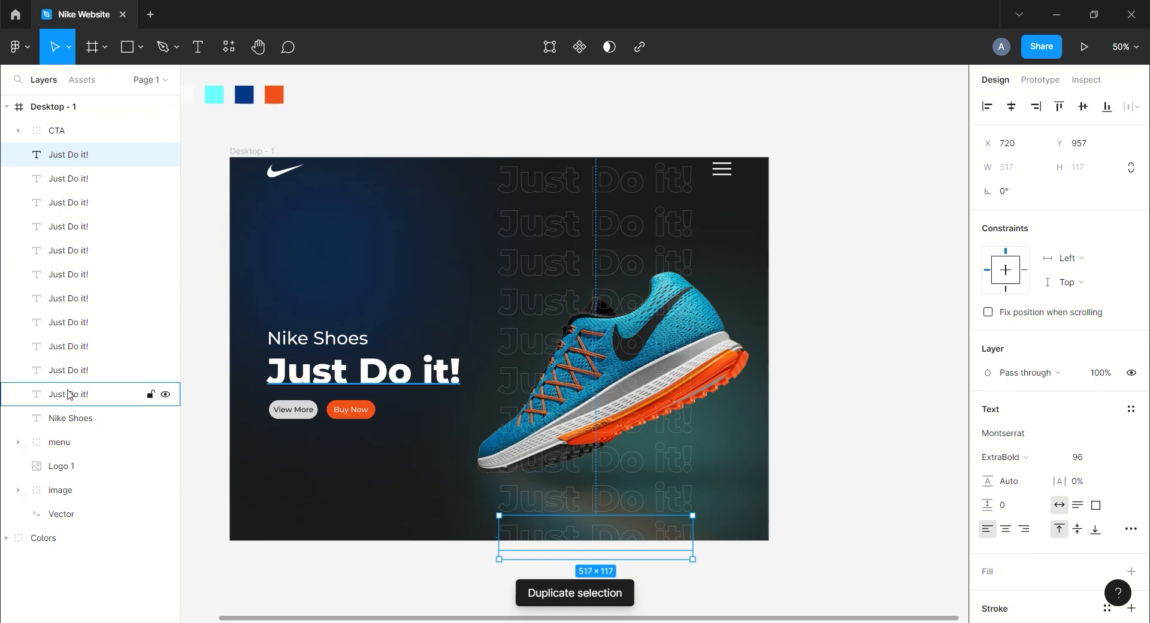
Group all outlined headline copies and move the group below the image layer.
drag(83, 369, 78, 156)
key(ctrl+g)
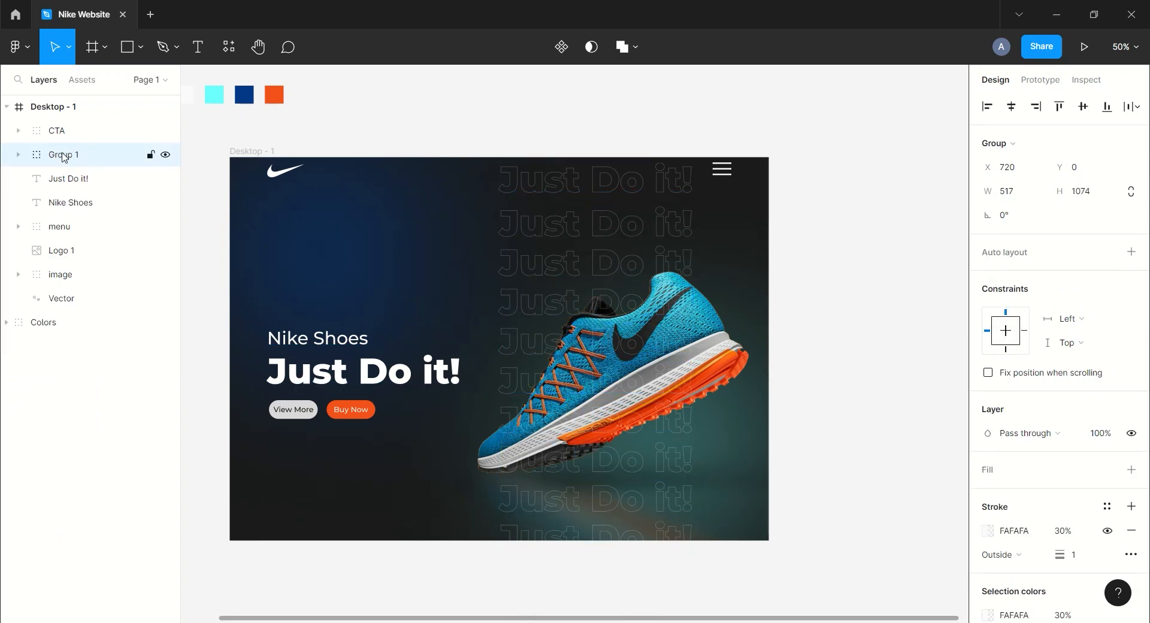
drag(71, 268, 72, 293)
click(581, 143)
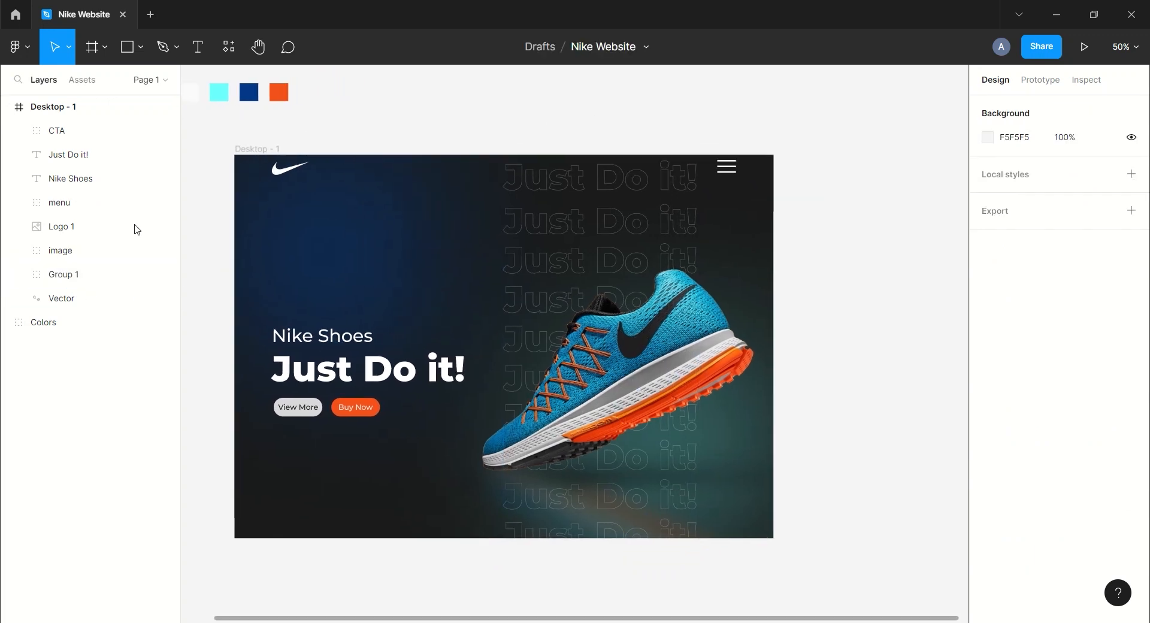
Set the outlined text group's stroke opacity to 20%.
click(118, 273)
click(1063, 530)
text(20)
key(Return)
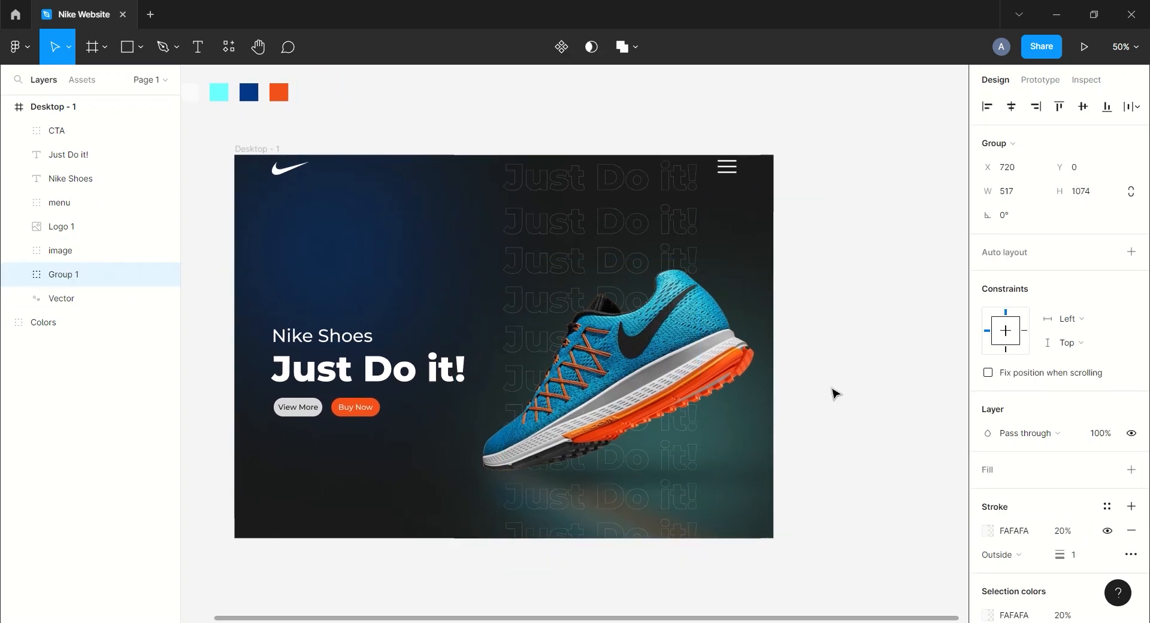
Draw a rectangle over the headline area and set its size to 370×500.
click(839, 378)
mouse_move(843, 348)
mouse_down()
mouse_move(860, 347)
mouse_move(867, 326)
mouse_up()
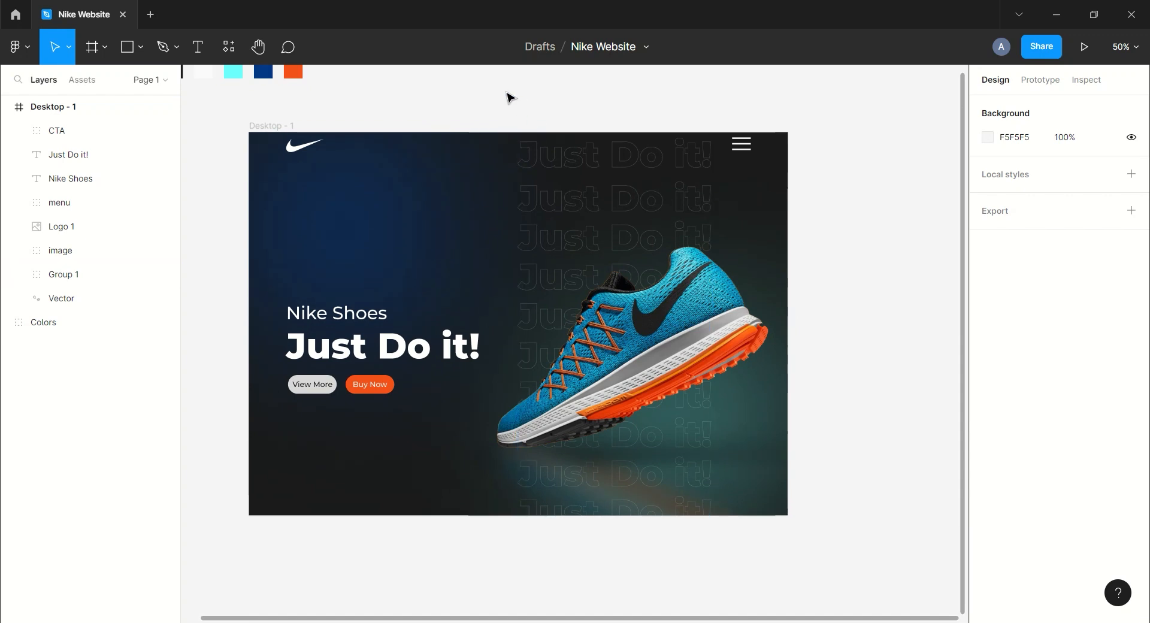
scroll(469, 102, up, 3)
key(r)
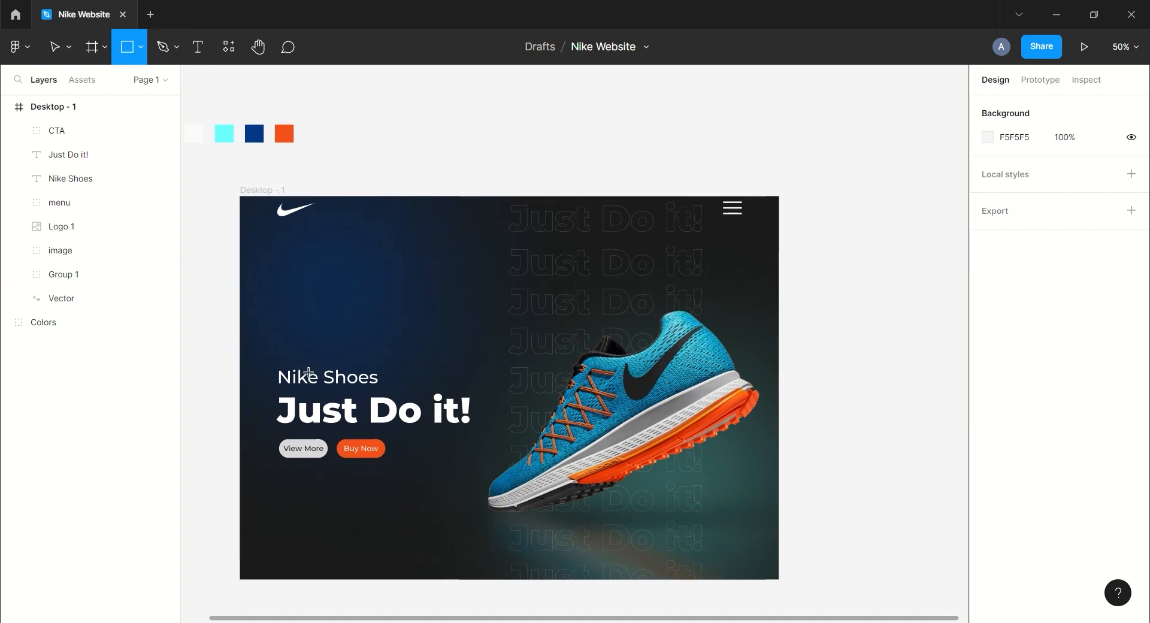
drag(300, 356, 426, 545)
click(1036, 172)
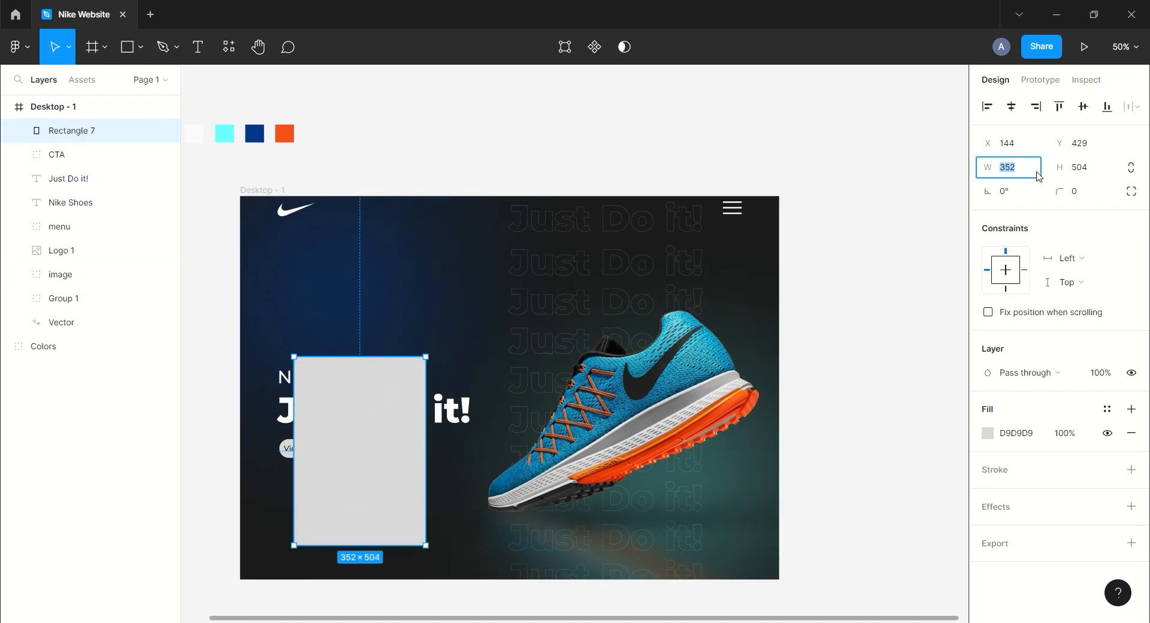
text(370)
key(Tab)
text(500)
key(Tab)
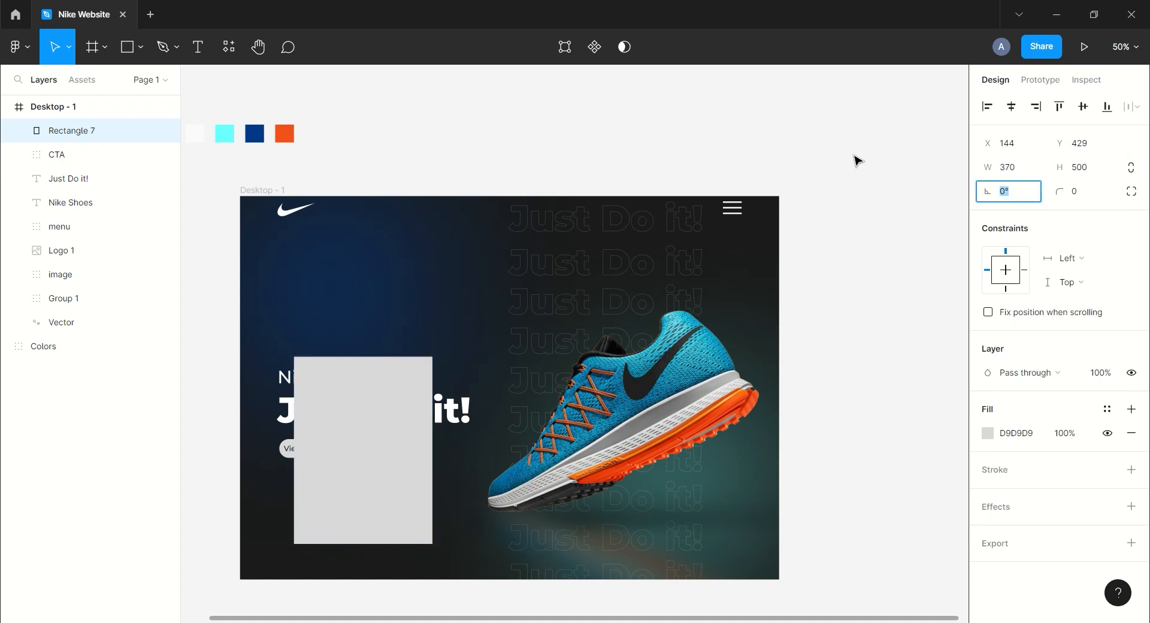
Set the rectangle's corner radius to 30 and its fill to FAFAFA.
key(Tab)
text(30)
key(Return)
click(861, 179)
click(411, 418)
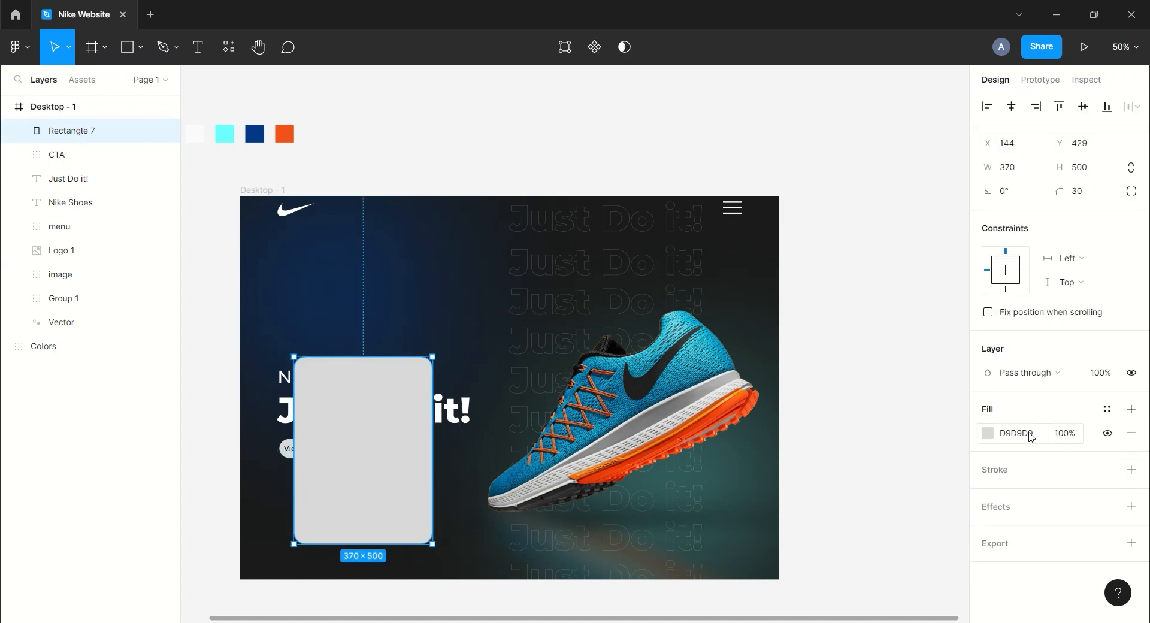
text(fafafa)
key(Return)
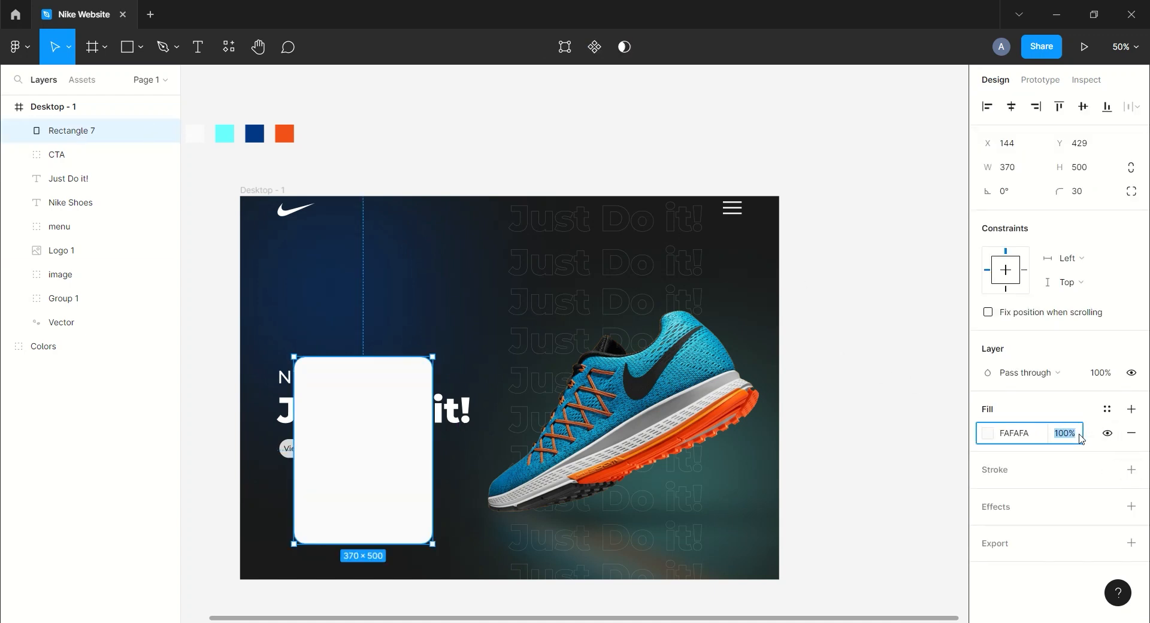
Add a background blur to the rectangle and set its fill opacity to 30%.
text(50)
key(Return)
click(1131, 507)
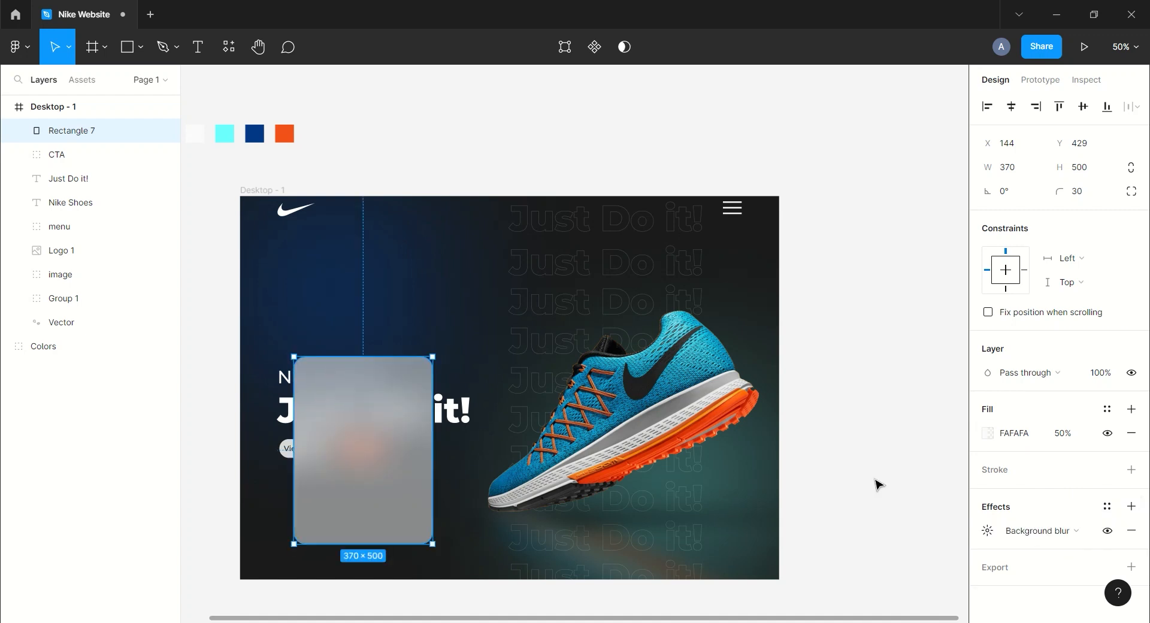
text(30)
key(Return)
scroll(823, 384, down, 2)
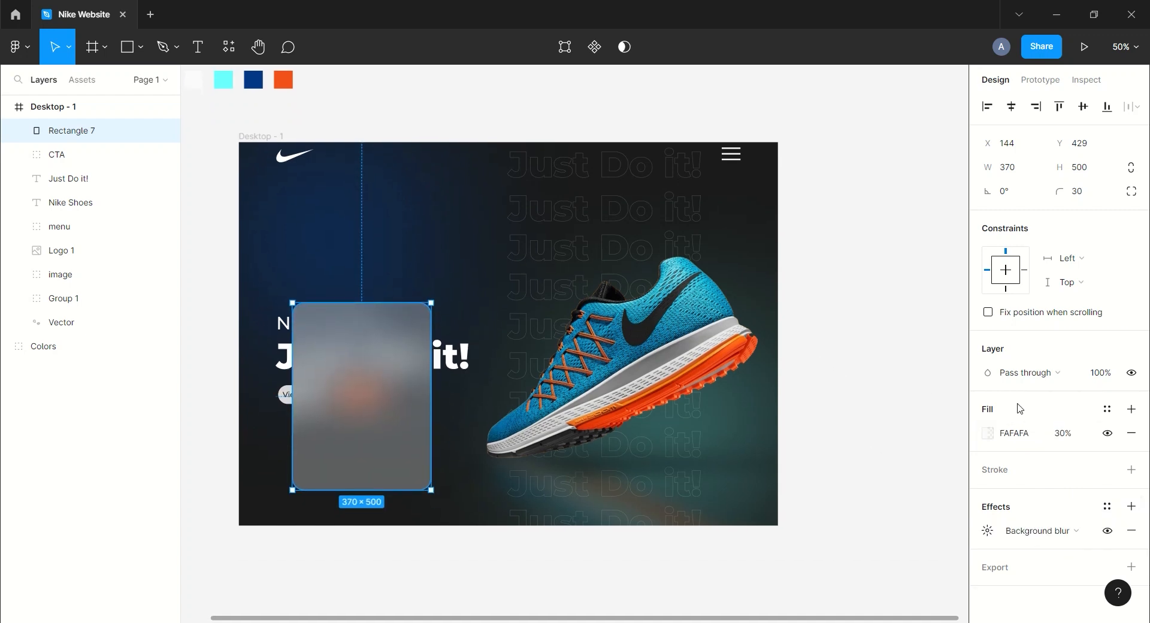
Add a FAFAFA stroke to the glass rectangle and shift it slightly left.
click(1131, 469)
click(1019, 517)
click(1017, 535)
click(1015, 493)
text(fafafa)
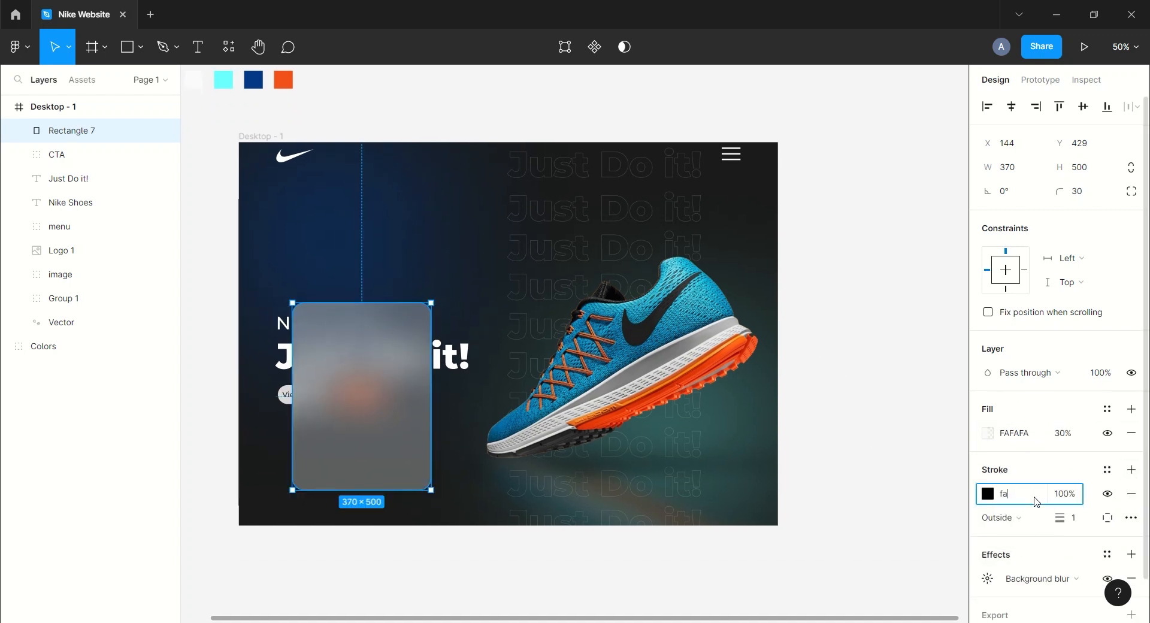
key(Return)
click(921, 413)
scroll(891, 372, left, 2)
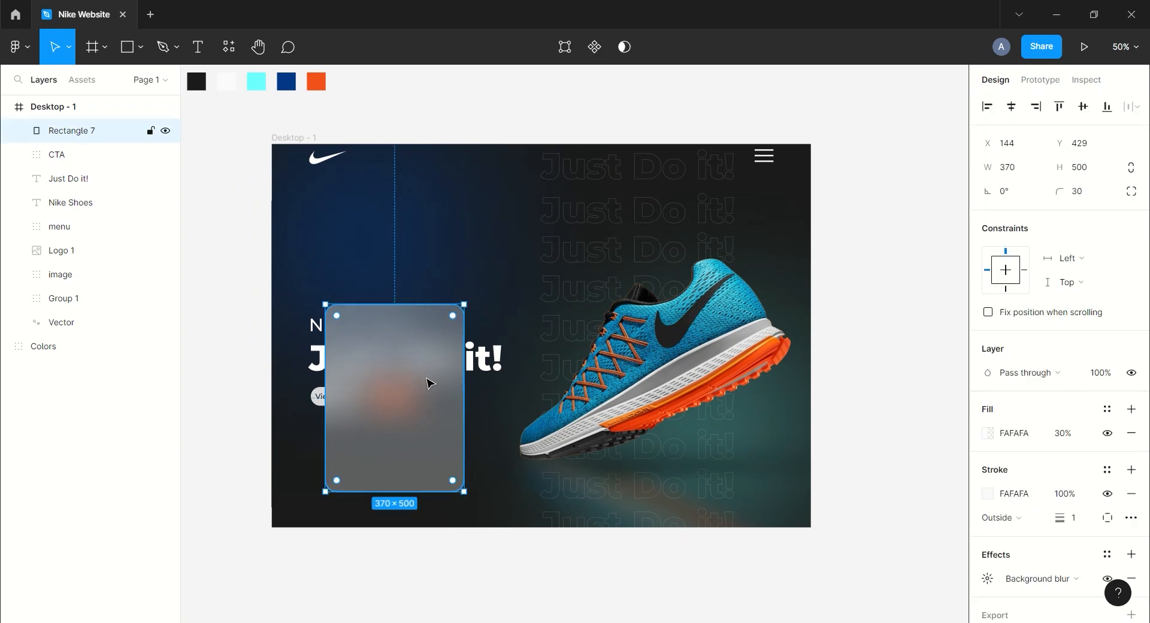
drag(426, 385, 401, 388)
Draw an inner rectangle about 322×250 at the card's top and set its corner radius to 30.
click(139, 56)
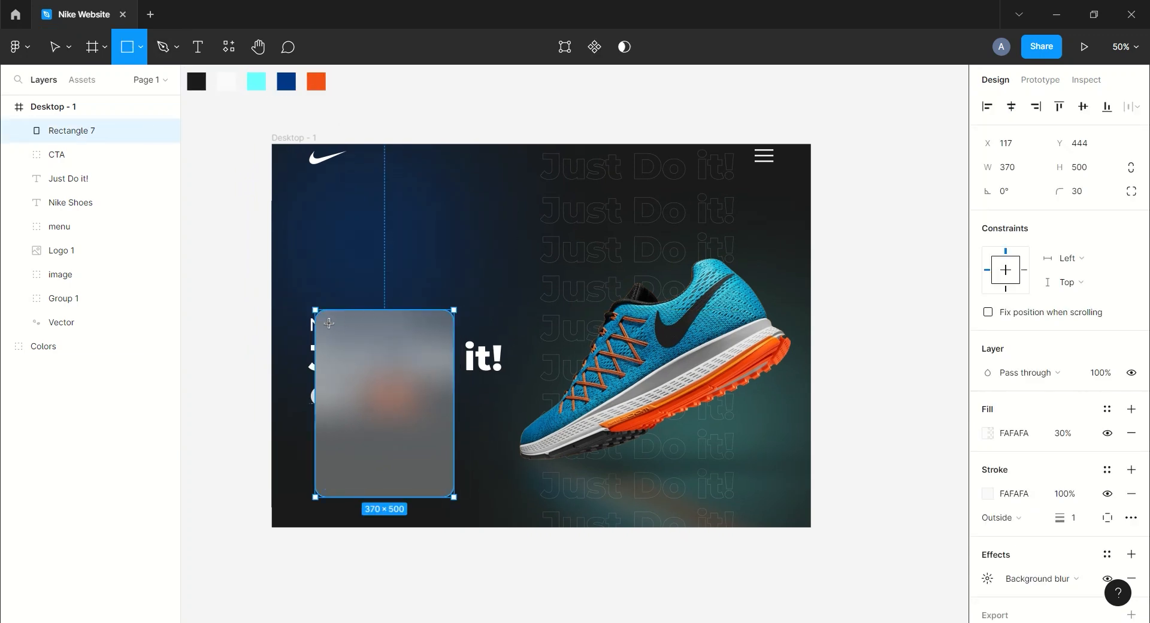
mouse_move(326, 322)
mouse_down()
mouse_move(446, 405)
mouse_move(384, 414)
mouse_up()
click(1094, 199)
text(30)
key(Return)
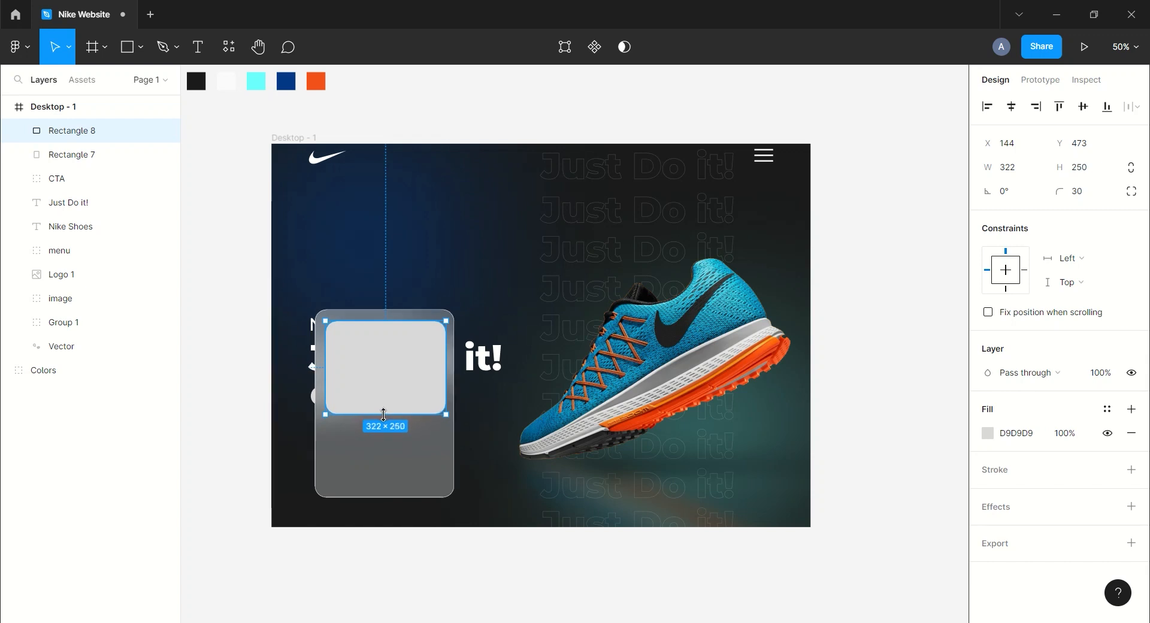
Adjust the inner rectangle's position inside the glass card.
drag(393, 374, 392, 374)
shift+click(37, 155)
click(576, 92)
click(396, 368)
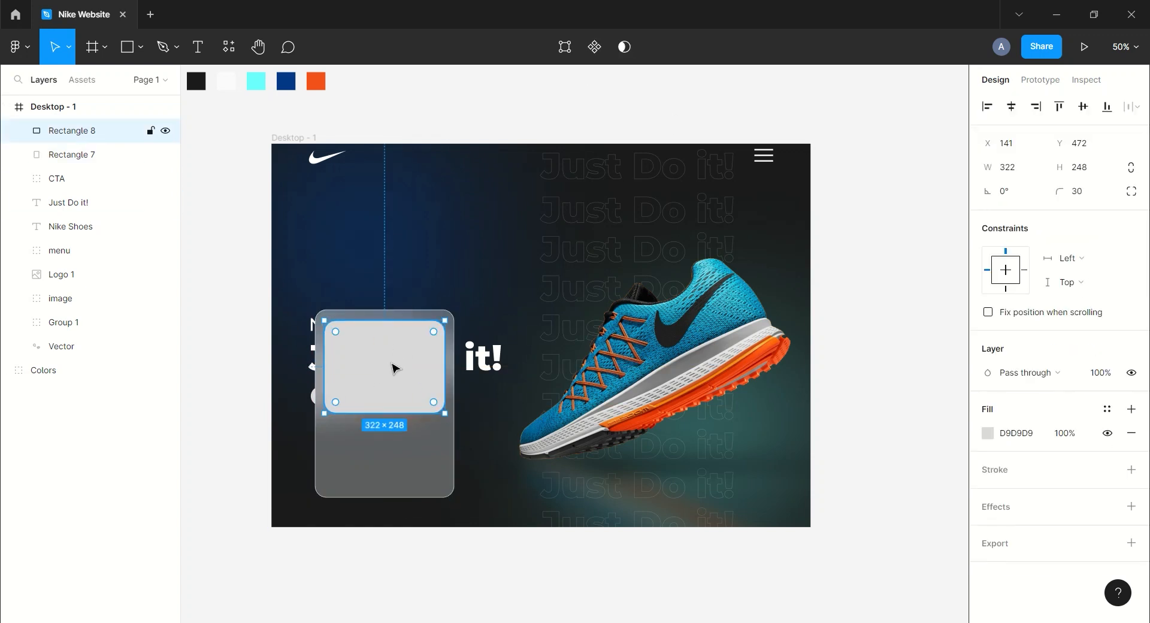
Set the inner rectangle's fill colour to FAFAFA.
text(fa)
key(Return)
click(298, 597)
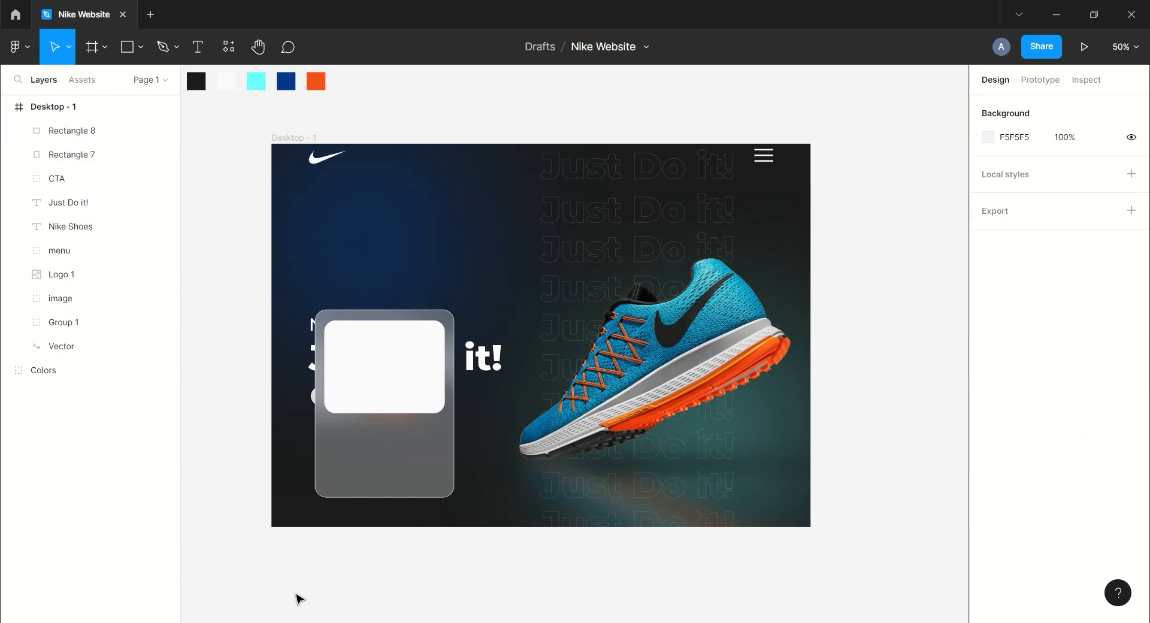
Import the white Card shoe image, scale it to about 292×292 and place it in the inner rectangle.
key(alt+Tab)
drag(170, 114, 397, 377)
key(alt+Tab)
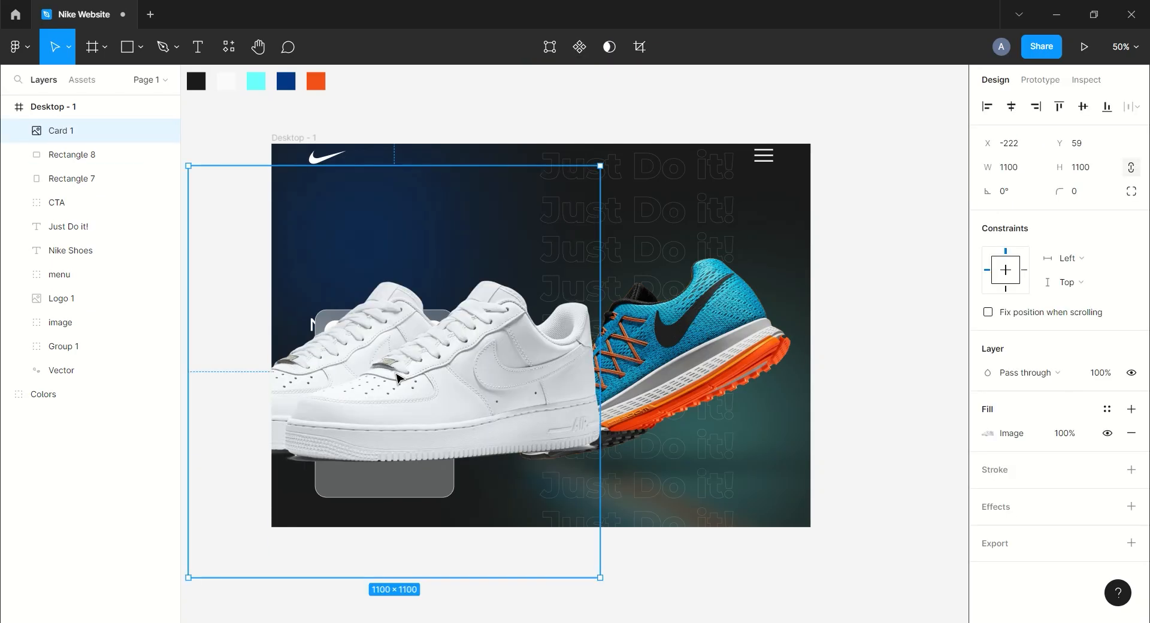
drag(602, 583, 451, 429)
drag(411, 374, 398, 369)
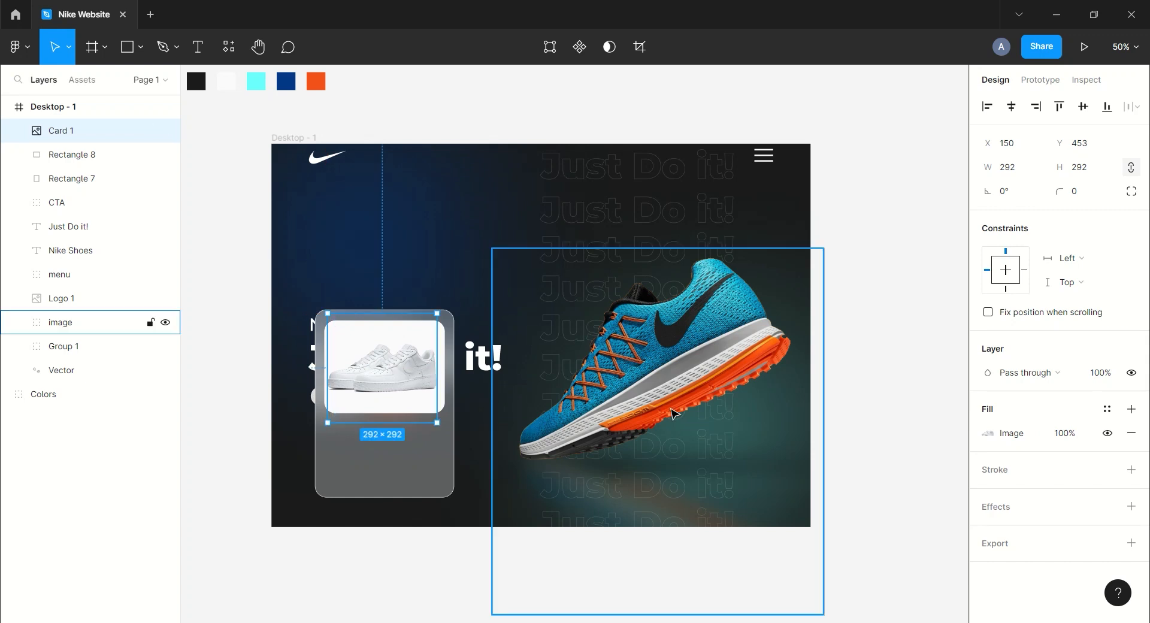
Add a 'Nike Shoe' label below the image in Montserrat Bold, size 24, and position it.
key(Escape)
key(t)
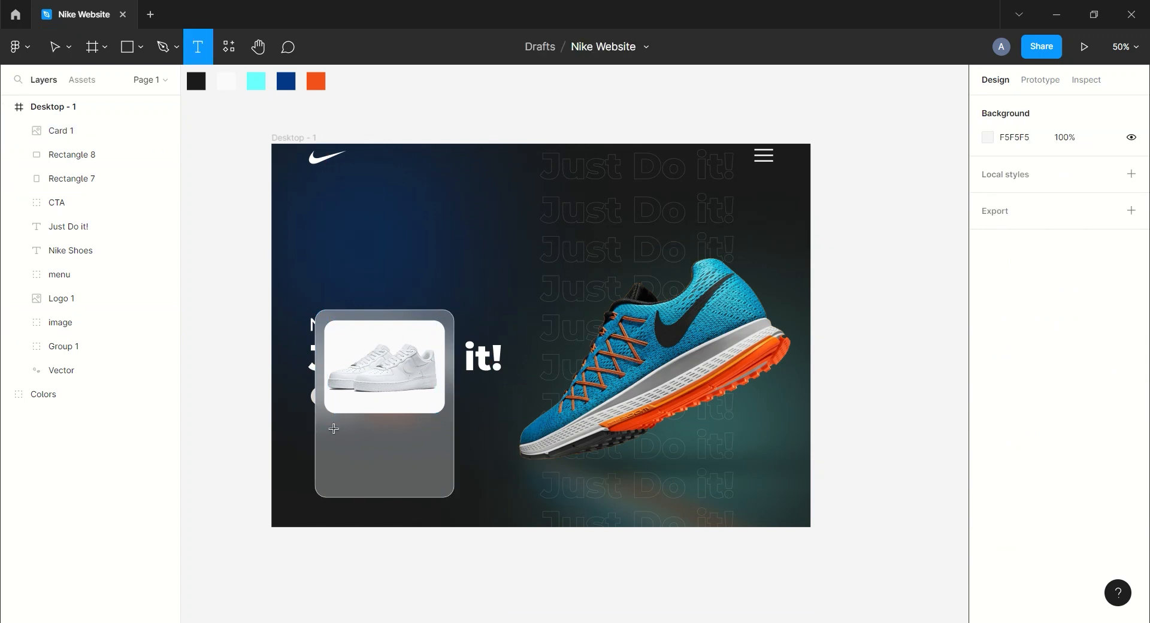
click(333, 429)
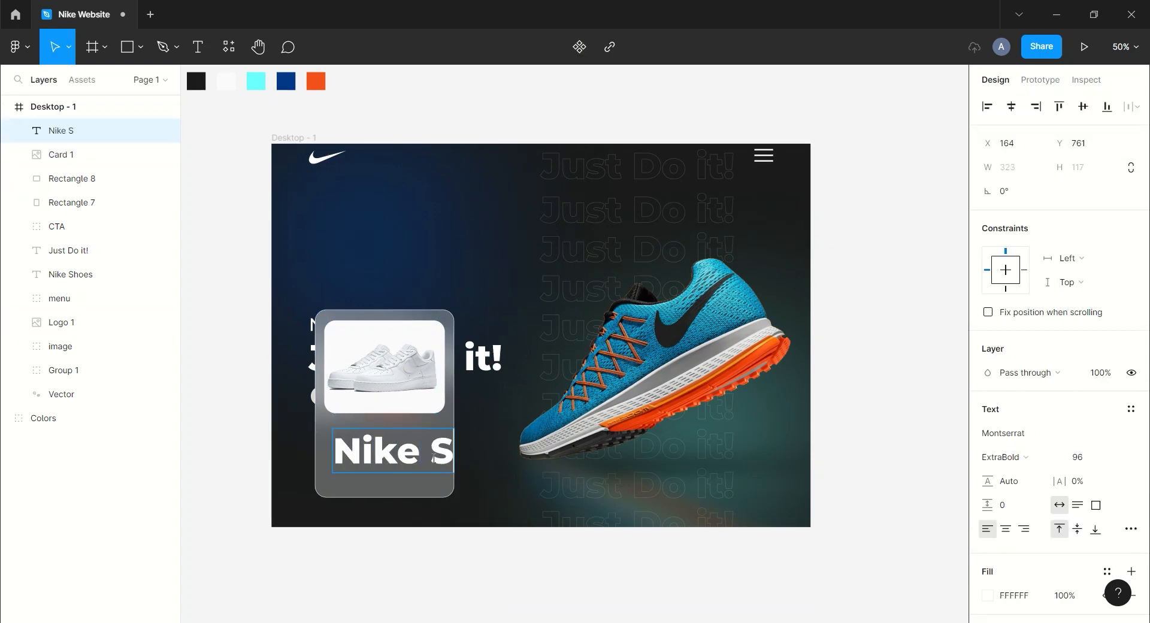
key(Escape)
click(1004, 457)
click(1006, 390)
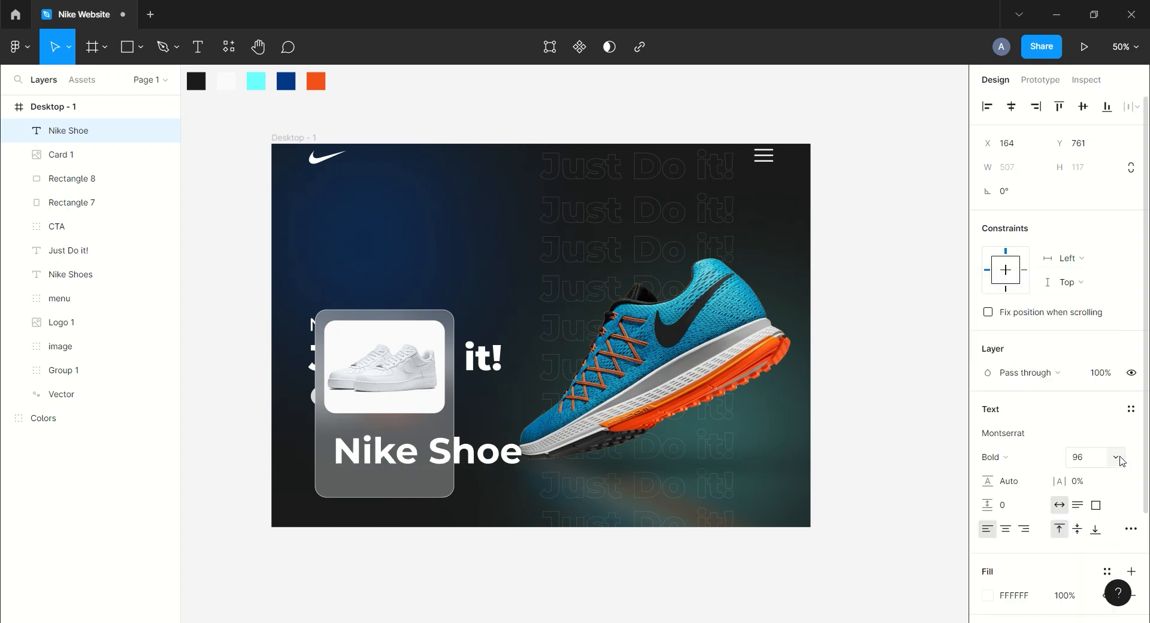
click(1100, 457)
click(1097, 318)
click(1116, 460)
click(1109, 477)
mouse_move(357, 438)
mouse_down()
mouse_move(352, 427)
mouse_move(351, 442)
mouse_up()
Duplicate the label as a Light description, paste the 'Air delivers on our most daring dream…' paragraph and reduce its font size.
key(ctrl+d)
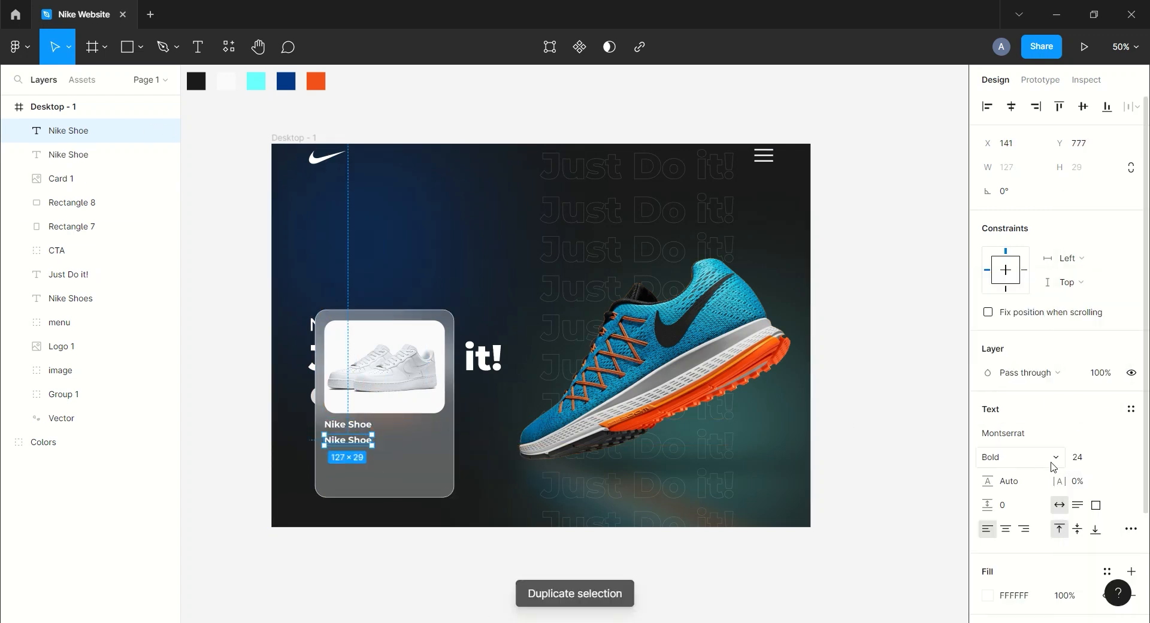
click(1045, 460)
click(1019, 320)
key(Up)
key(Up)
key(Up)
key(Up)
key(Up)
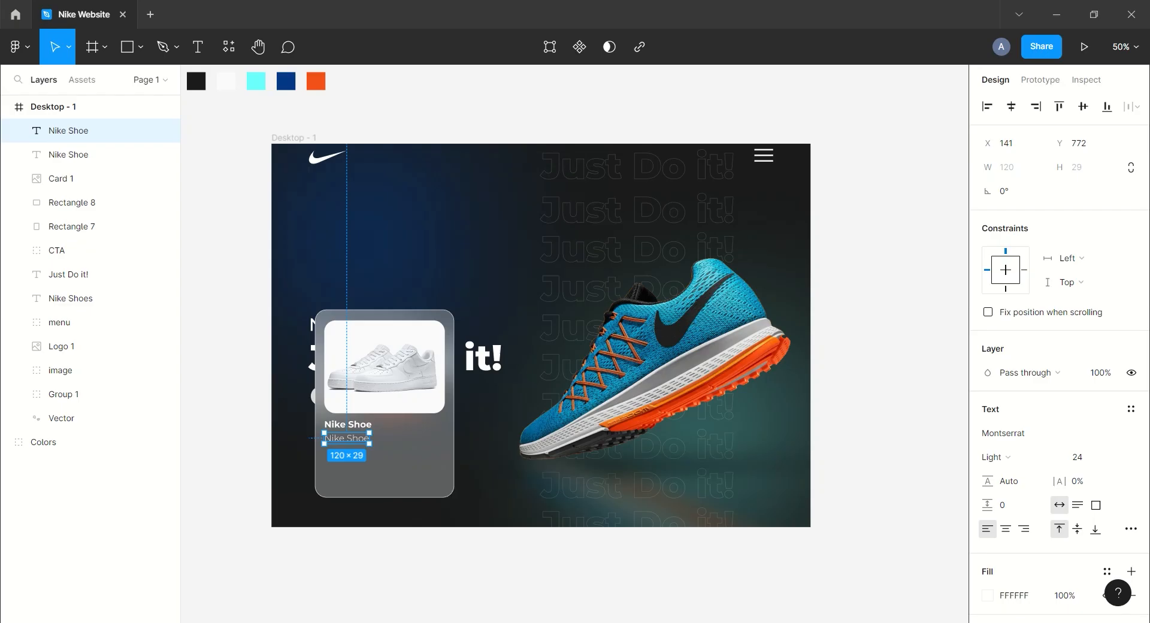
key(Return)
text(Air delivers on our most daring dream: helping every athlete feel the unparalleled sensation of walking on air.)
key(Escape)
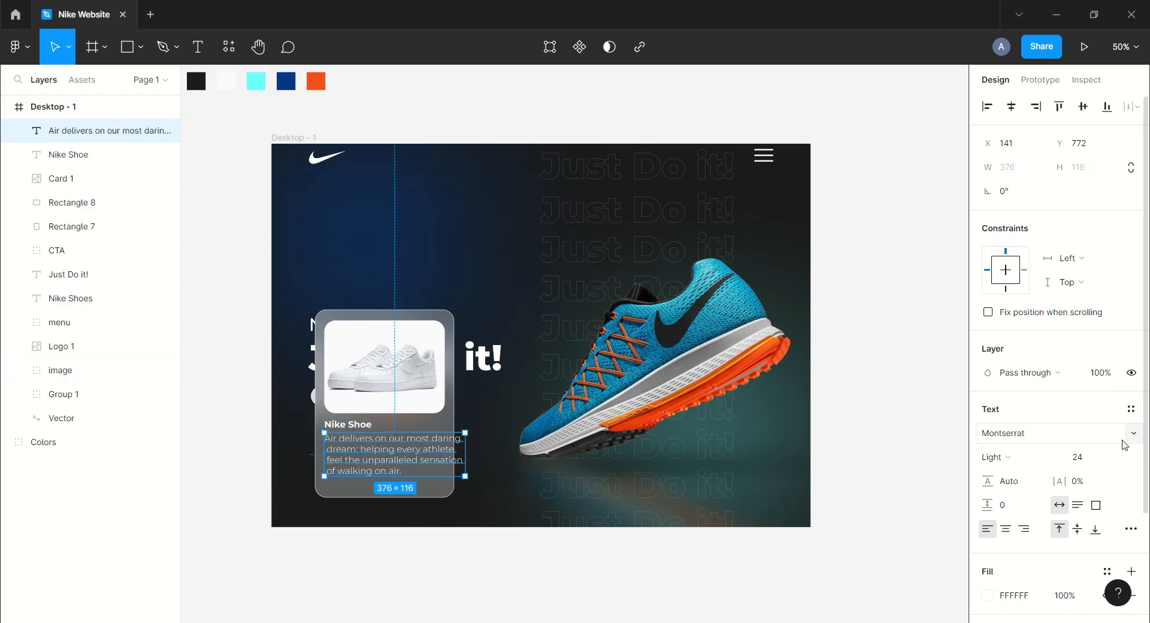
click(1116, 460)
click(1107, 426)
Draw a pill-shaped button rectangle about 115×42 with corner radius 20 below the description.
click(126, 46)
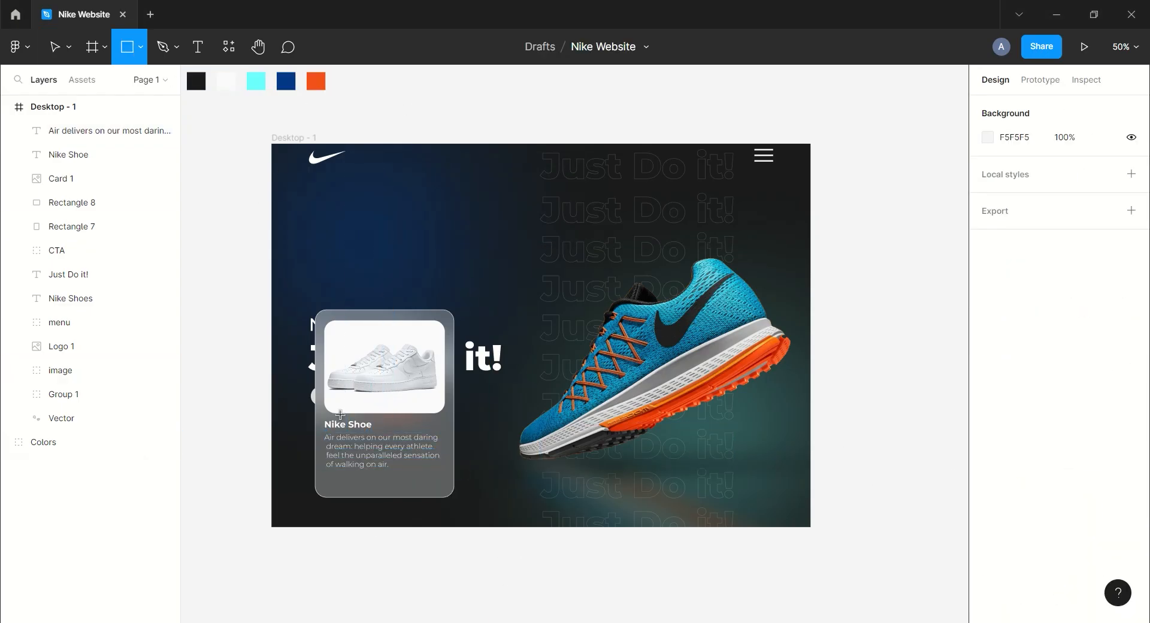
mouse_move(324, 477)
mouse_down()
mouse_move(370, 492)
mouse_move(340, 486)
mouse_up()
click(1064, 191)
key(ctrl+plus)
drag(444, 459, 671, 180)
click(671, 179)
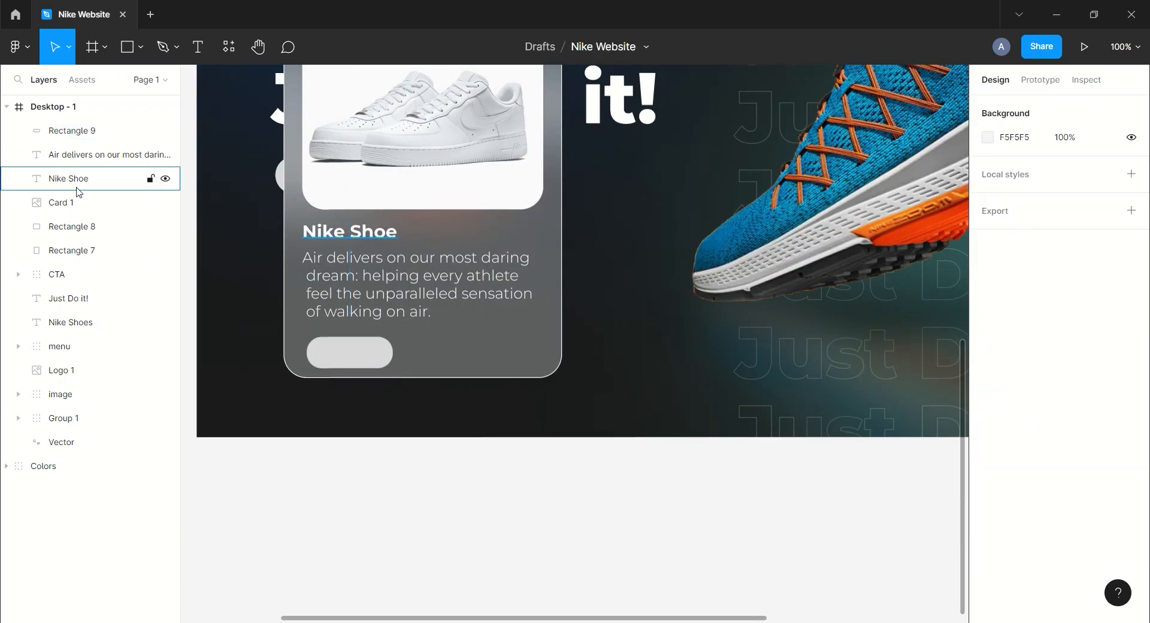
Duplicate the Nike Shoe label onto the button, relabel it View More and set a smaller font size.
click(69, 179)
key(ctrl+d)
key(shift+Down)
key(shift+Down)
key(shift+Down)
key(shift+Down)
key(shift+Down)
key(shift+Down)
key(shift+Down)
key(shift+Down)
key(shift+Down)
key(shift+Down)
key(shift+Down)
key(shift+Down)
key(shift+Down)
key(shift+Down)
key(shift+Down)
key(shift+Down)
drag(63, 178, 63, 123)
click(1078, 457)
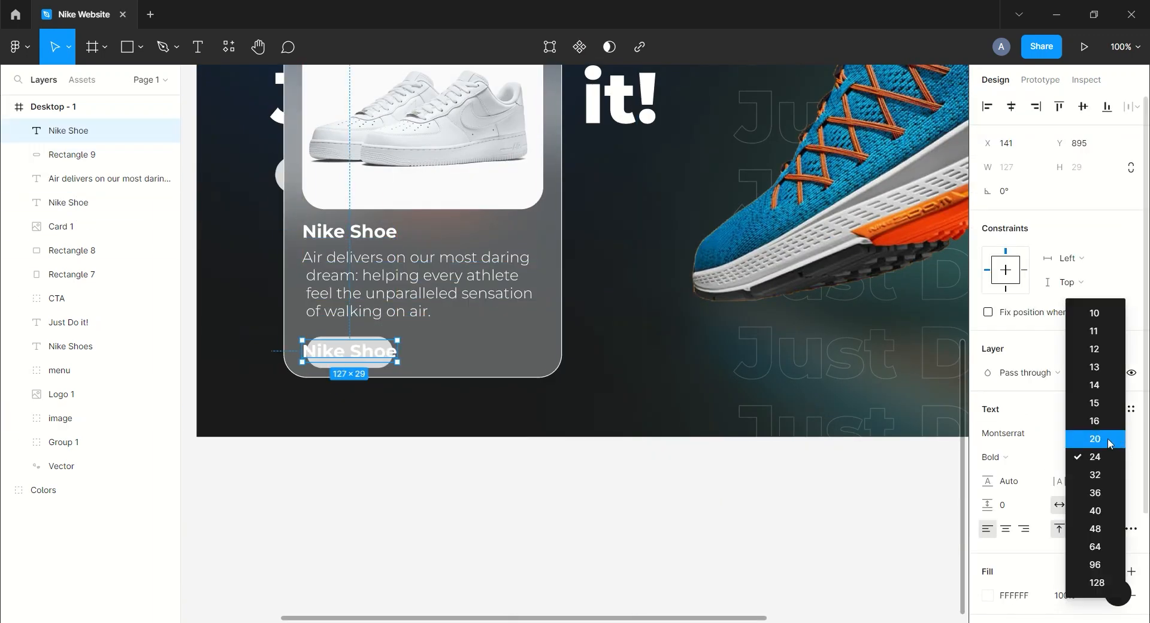
click(1078, 440)
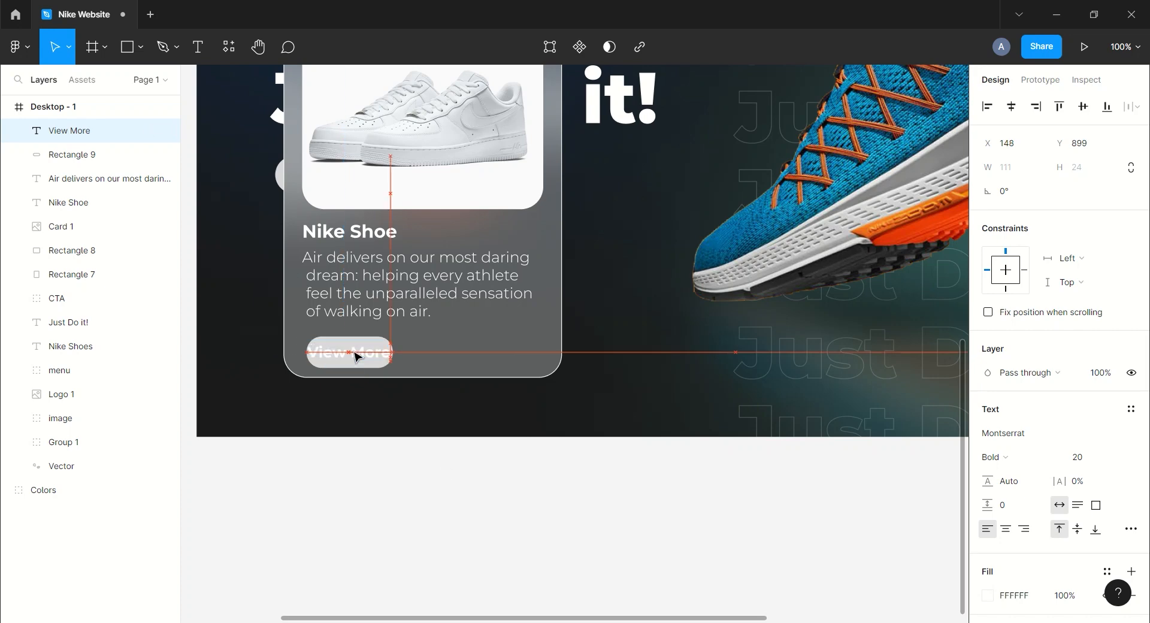
click(1079, 457)
click(1078, 424)
Group the View More label with its button and duplicate the group to the card's right side.
shift+click(80, 157)
key(ctrl+g)
alt+drag(352, 355, 491, 355)
Fill the second button's rectangle with orange F3511A.
click(19, 131)
click(88, 179)
click(991, 411)
click(811, 457)
click(917, 552)
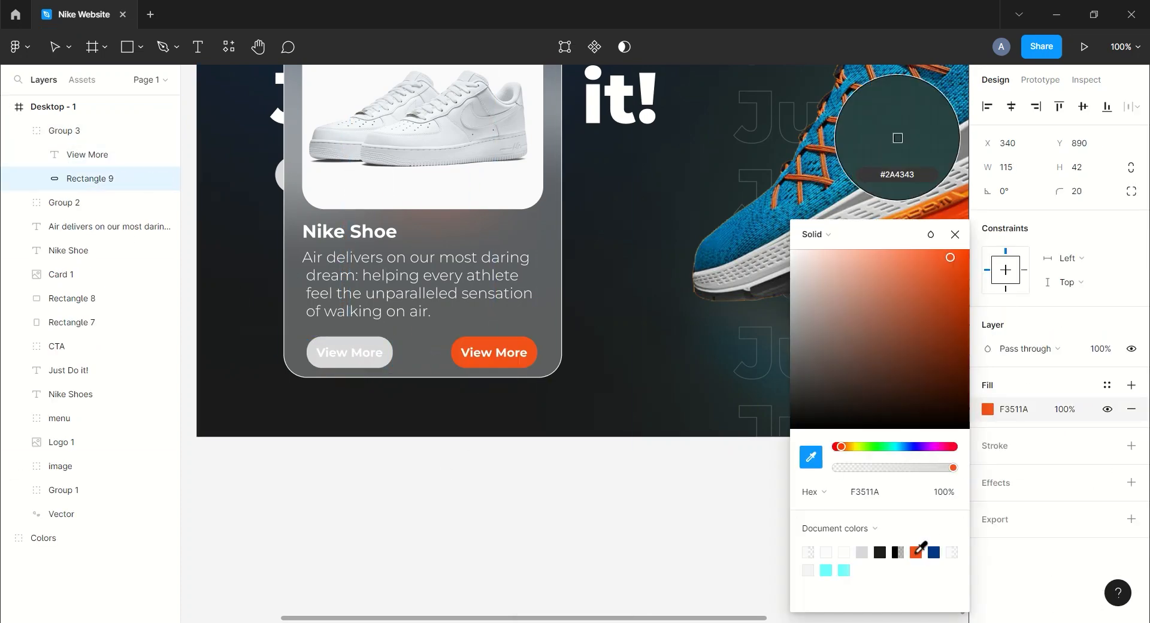
click(955, 234)
Group all the card's layers together and rename the group Web card.
click(19, 131)
click(58, 50)
click(575, 502)
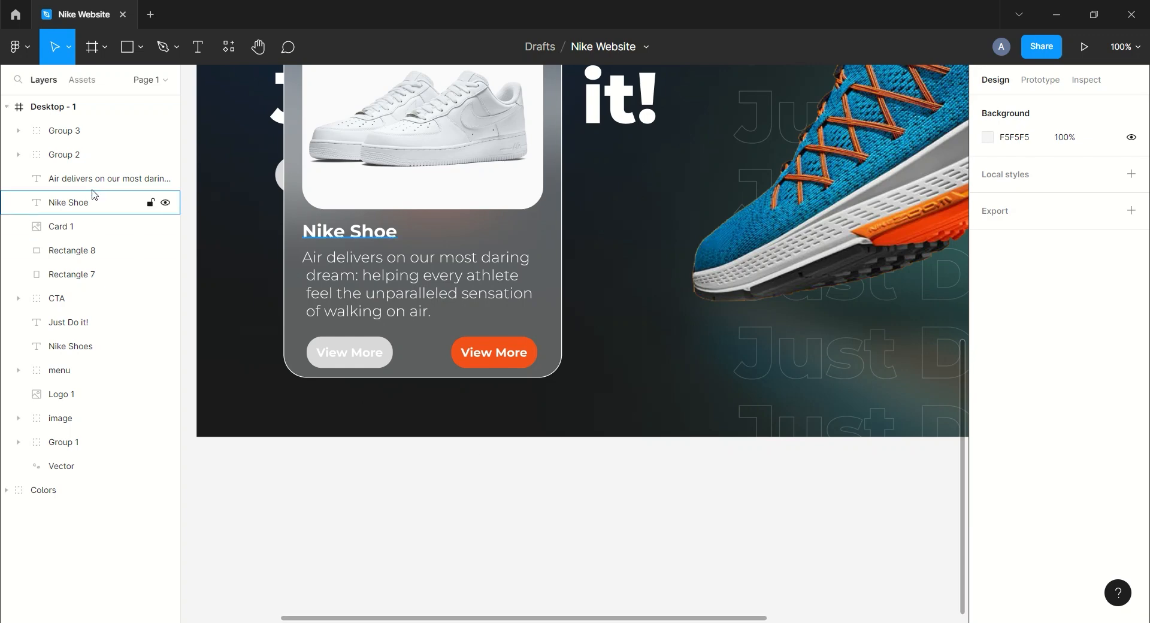
key(ctrl+minus)
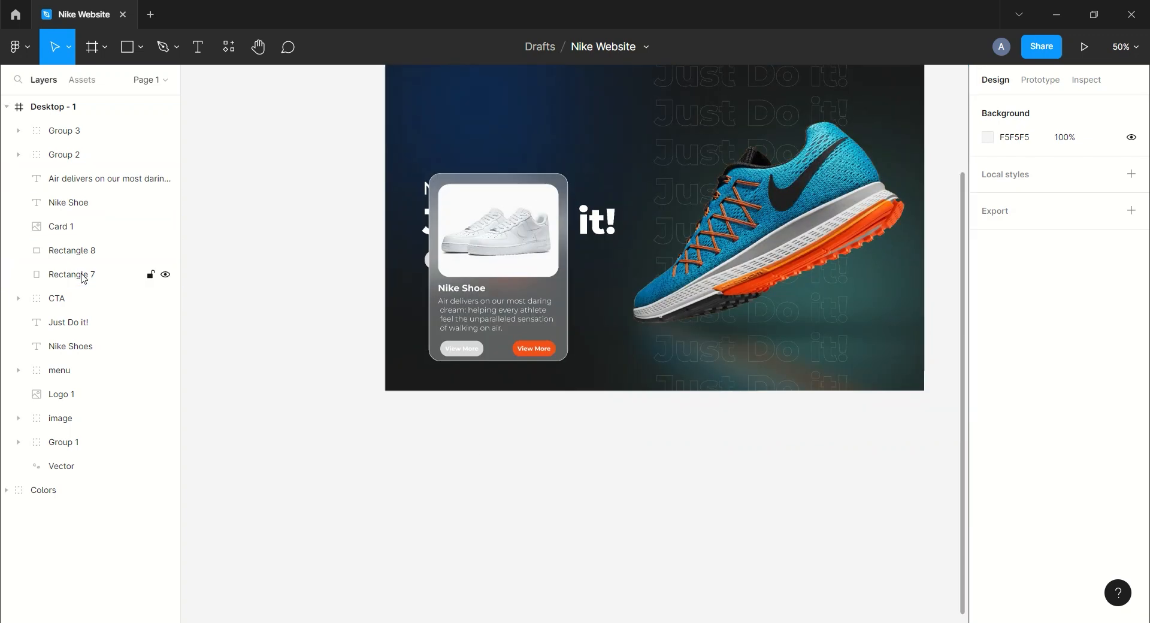
click(83, 276)
shift+click(83, 228)
shift+click(147, 178)
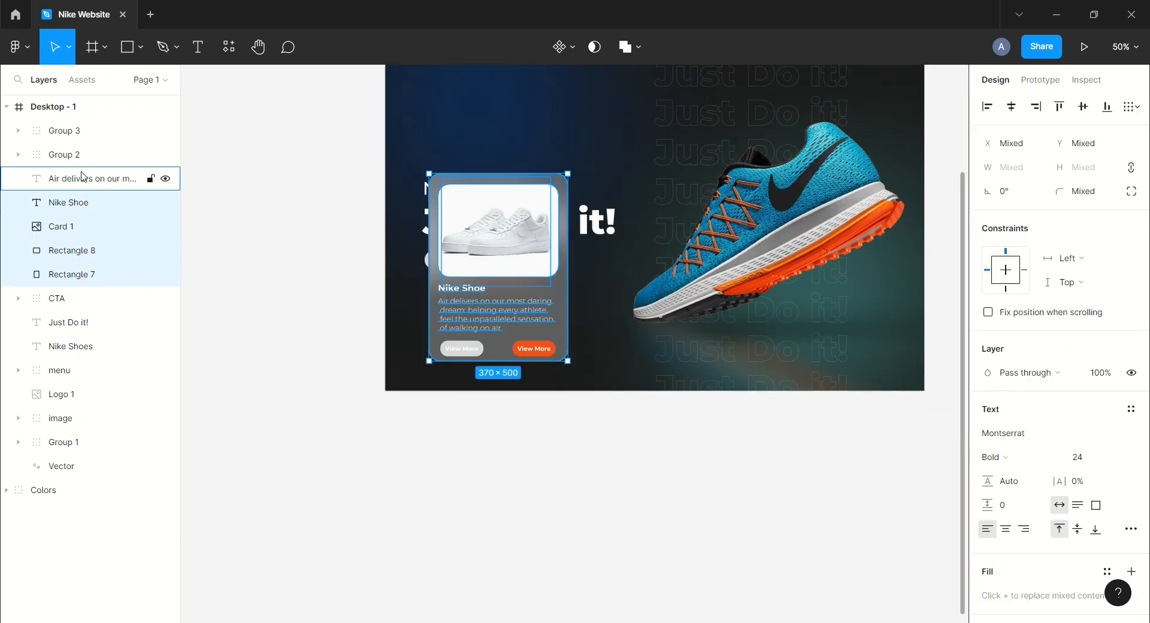
shift+click(77, 154)
shift+click(72, 132)
key(ctrl+g)
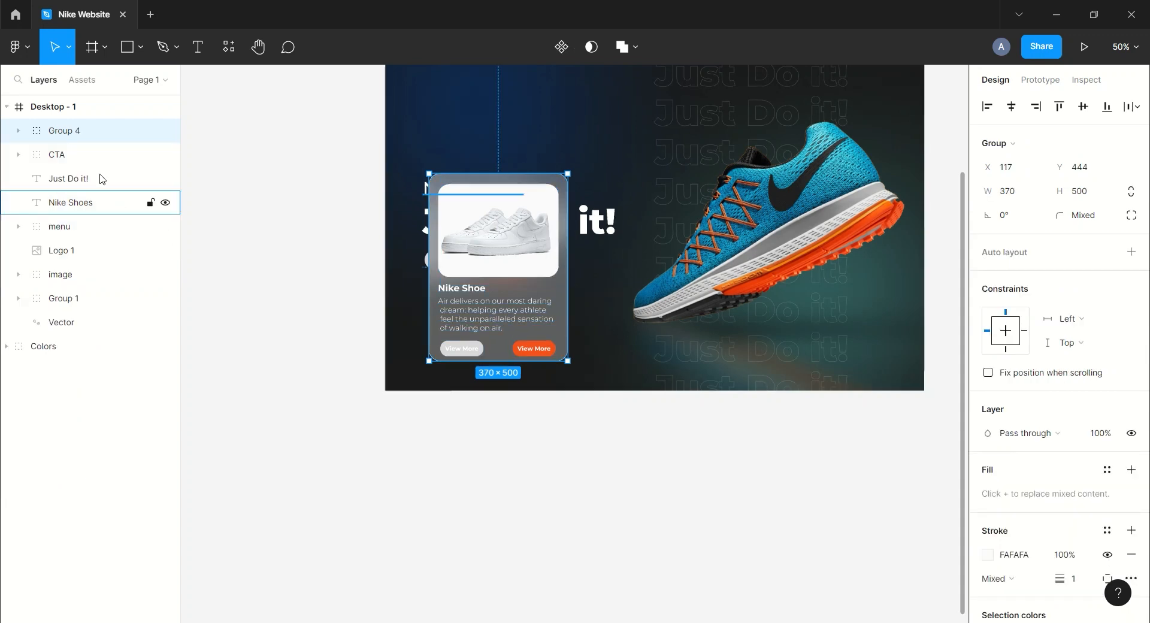
double_click(96, 132)
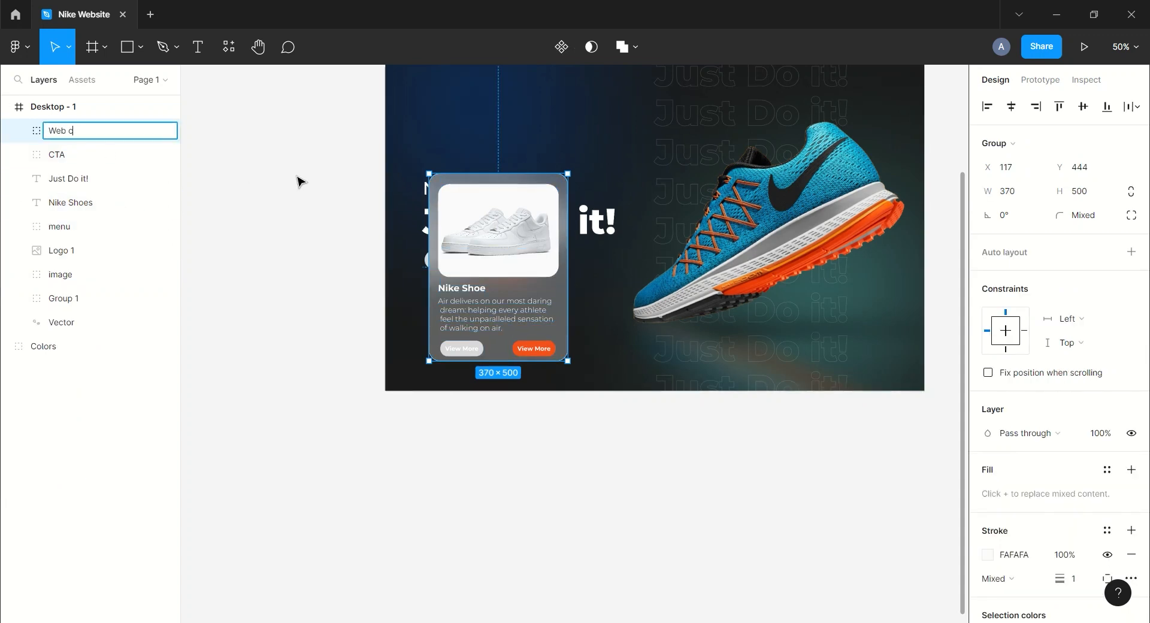
click(299, 178)
Duplicate the Web card twice and place the copies in a row to its right.
drag(475, 161, 374, 230)
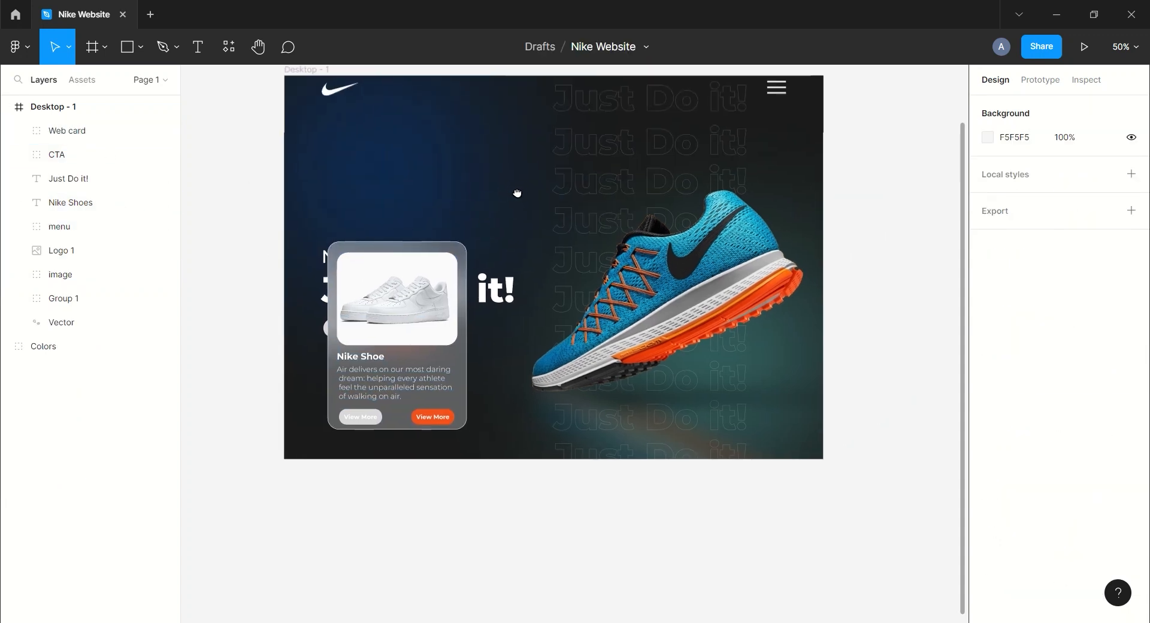
drag(519, 155, 482, 197)
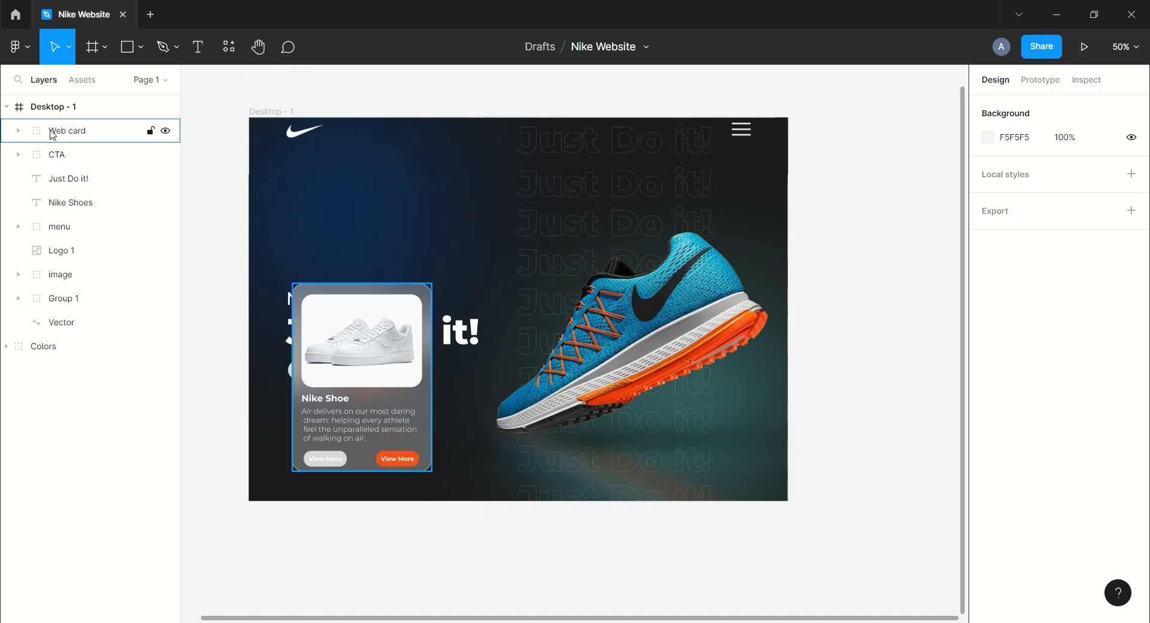
click(54, 131)
key(ctrl+d)
drag(389, 377, 550, 373)
key(ctrl+d)
drag(699, 362, 682, 363)
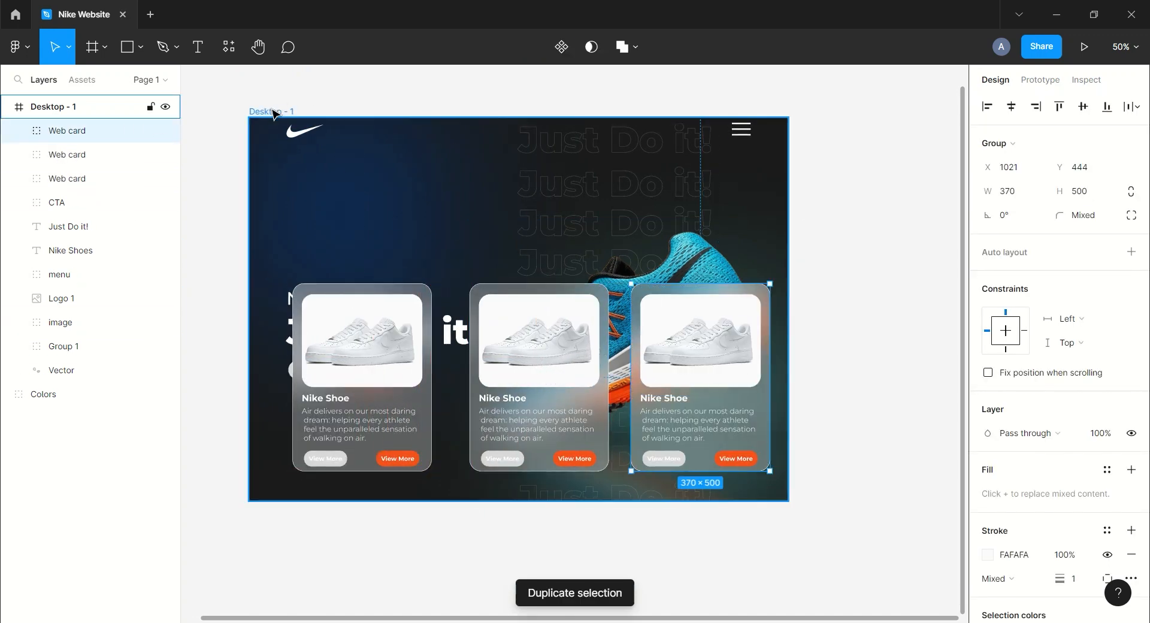
Show the frame's layout grid and align the three cards to its columns.
click(272, 111)
click(1108, 337)
drag(392, 359, 380, 361)
click(211, 240)
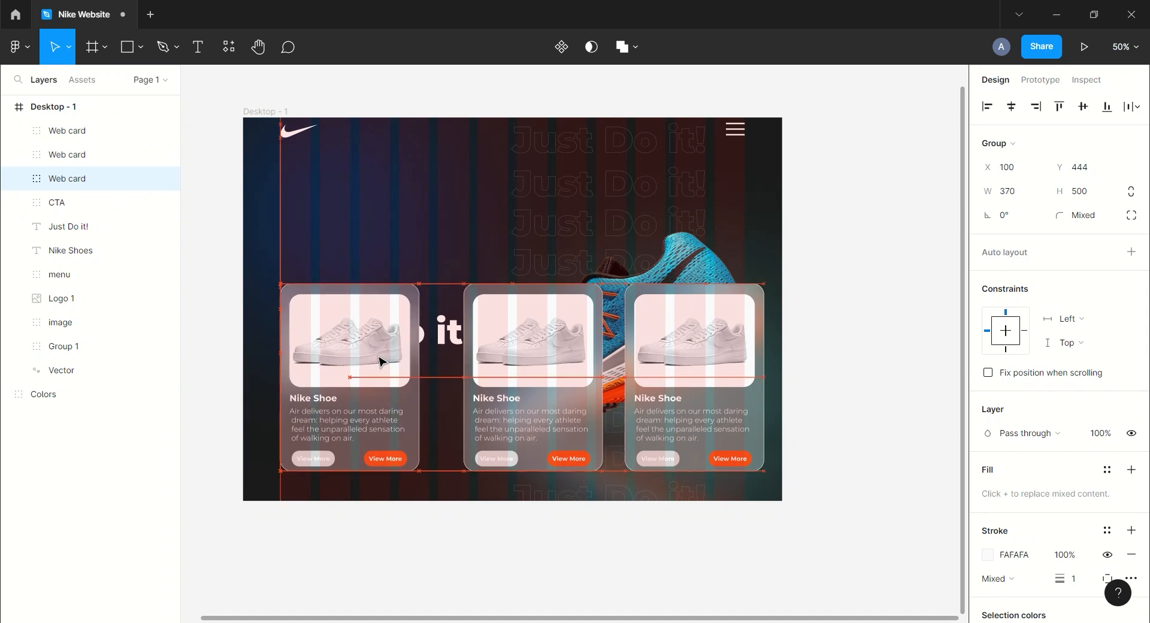
drag(537, 350, 526, 352)
drag(719, 361, 700, 362)
Distribute the three cards' horizontal spacing evenly and hide the layout grid.
click(90, 179)
shift+click(90, 131)
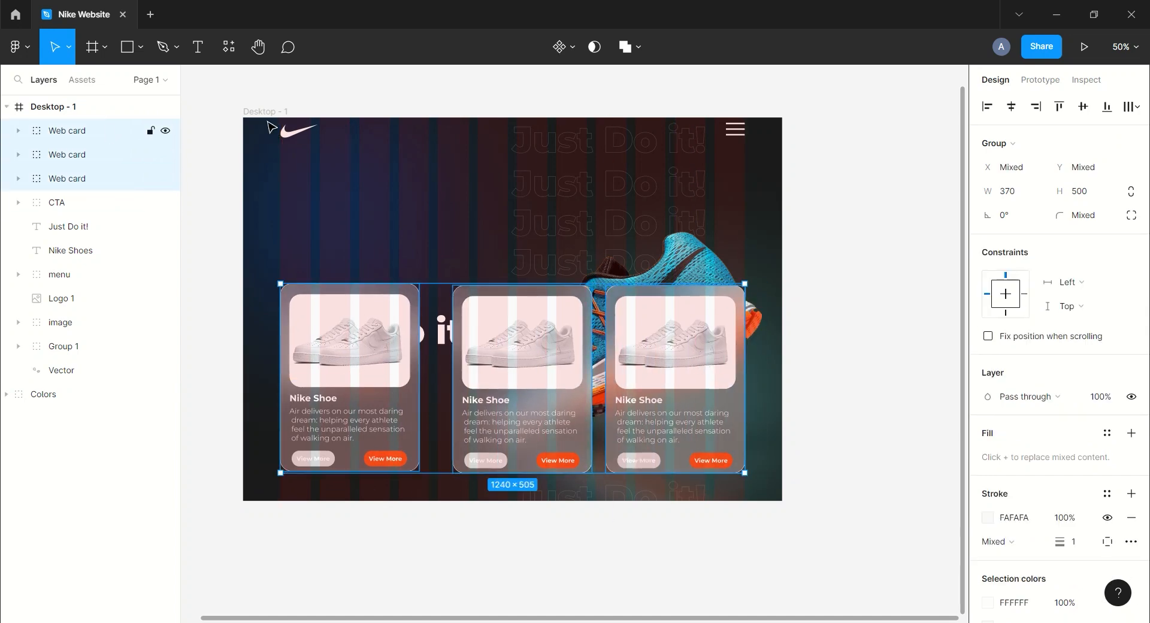
click(1137, 107)
click(1013, 137)
click(861, 151)
click(267, 112)
click(1108, 337)
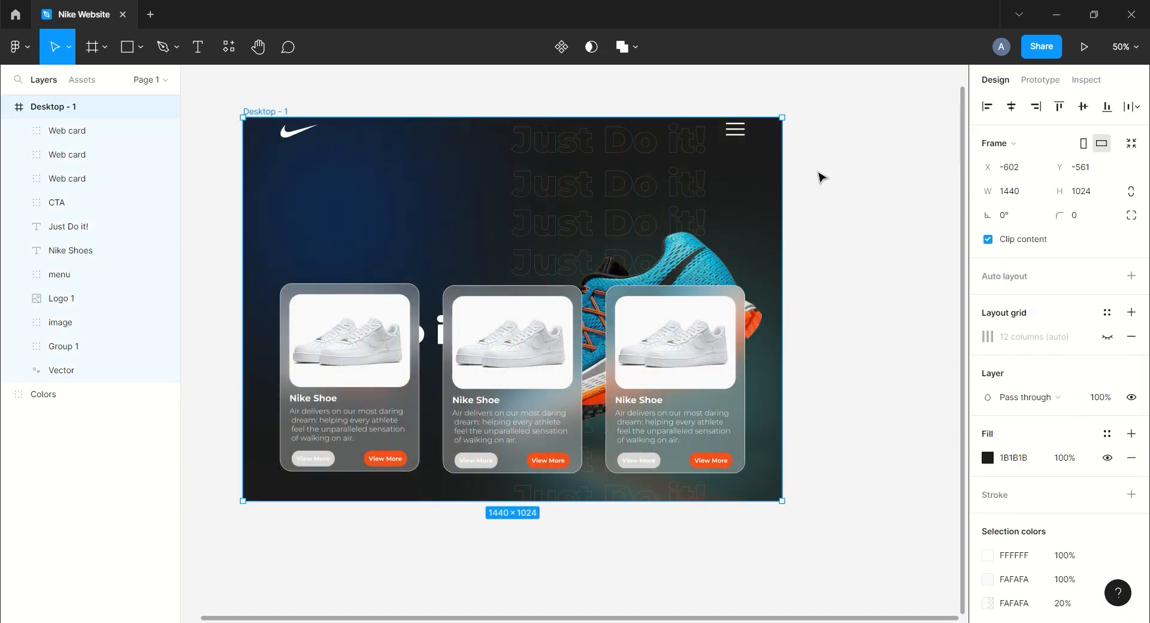
click(821, 173)
Draw a frame about 1172×108 above the row of cards.
click(92, 48)
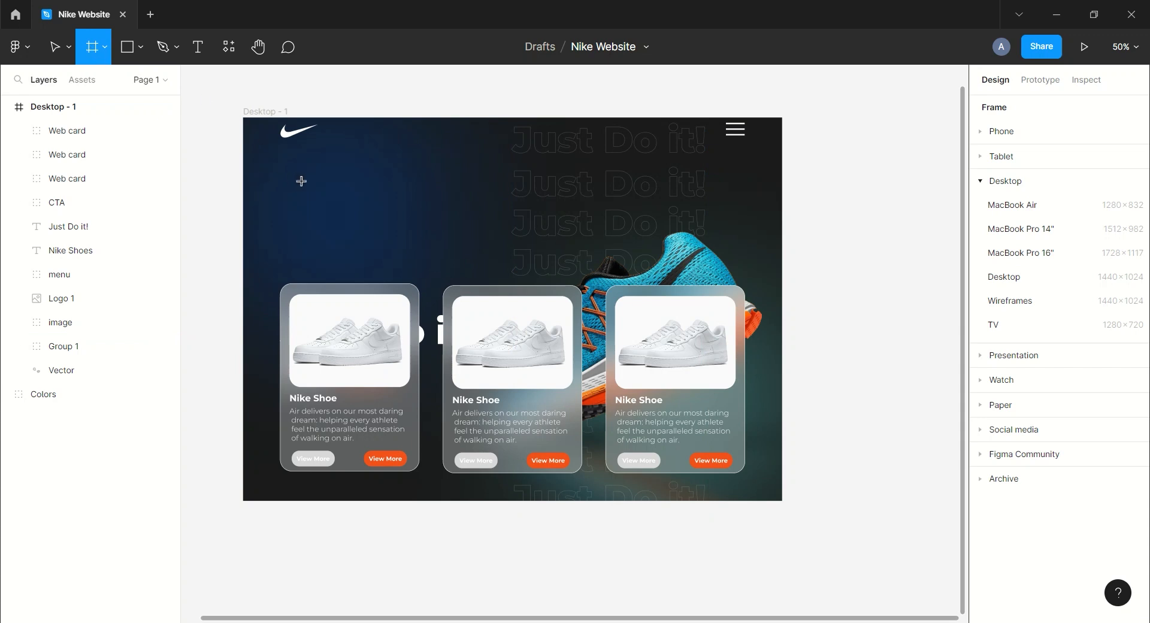
drag(288, 173, 726, 214)
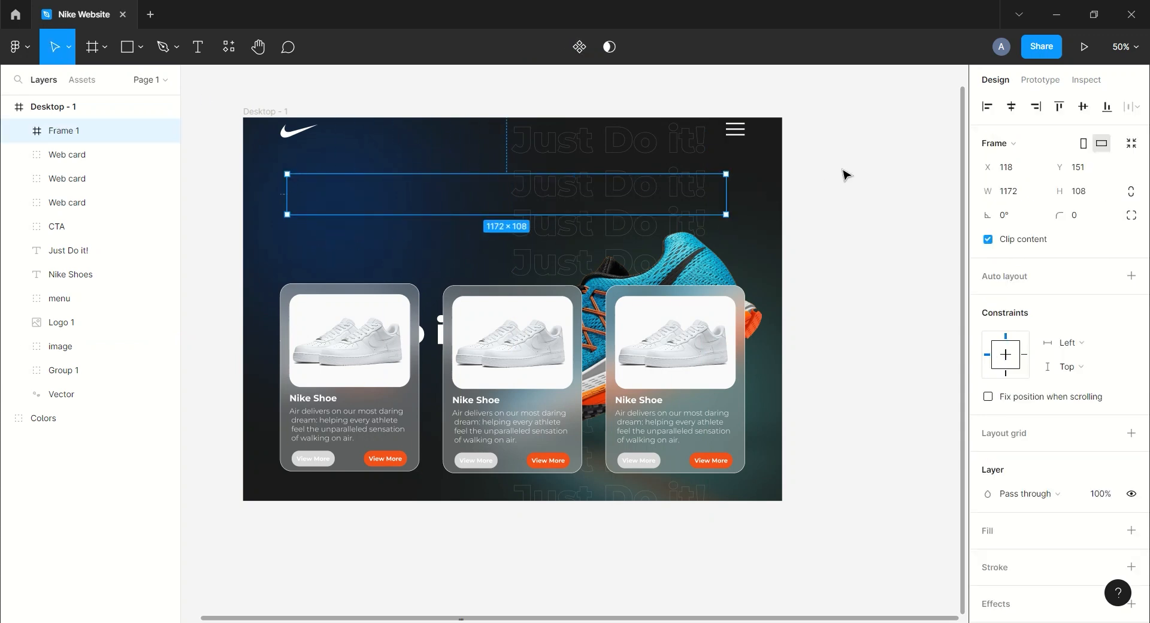
Add the headline 'Help you tap into your Inner Beast' inside the frame in Bold, size 64.
key(t)
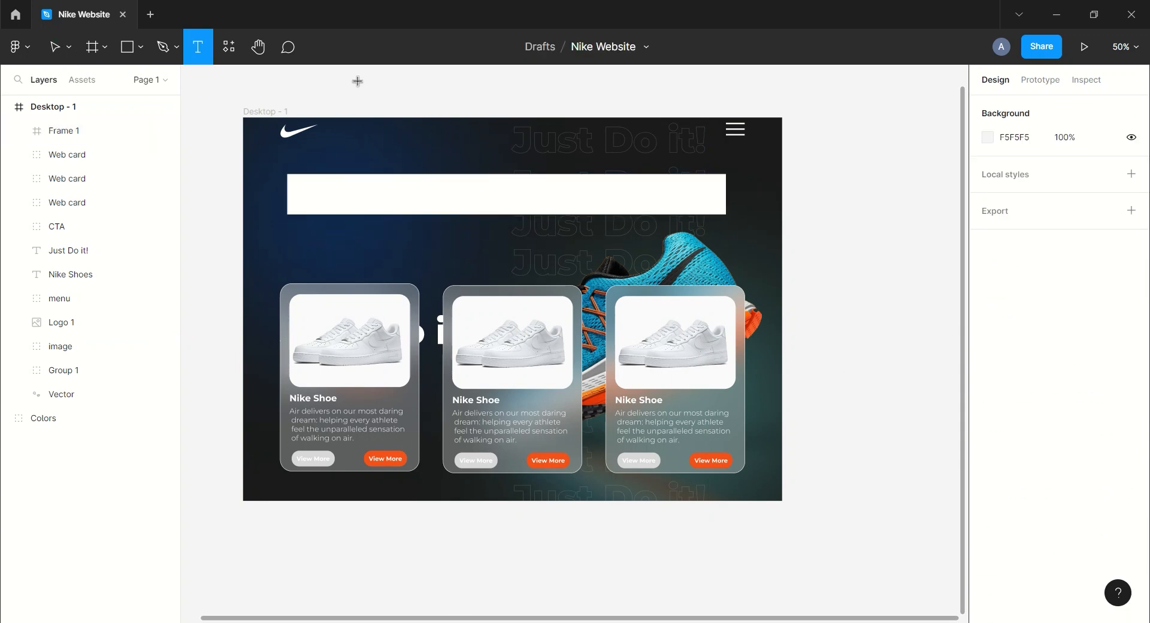
click(314, 190)
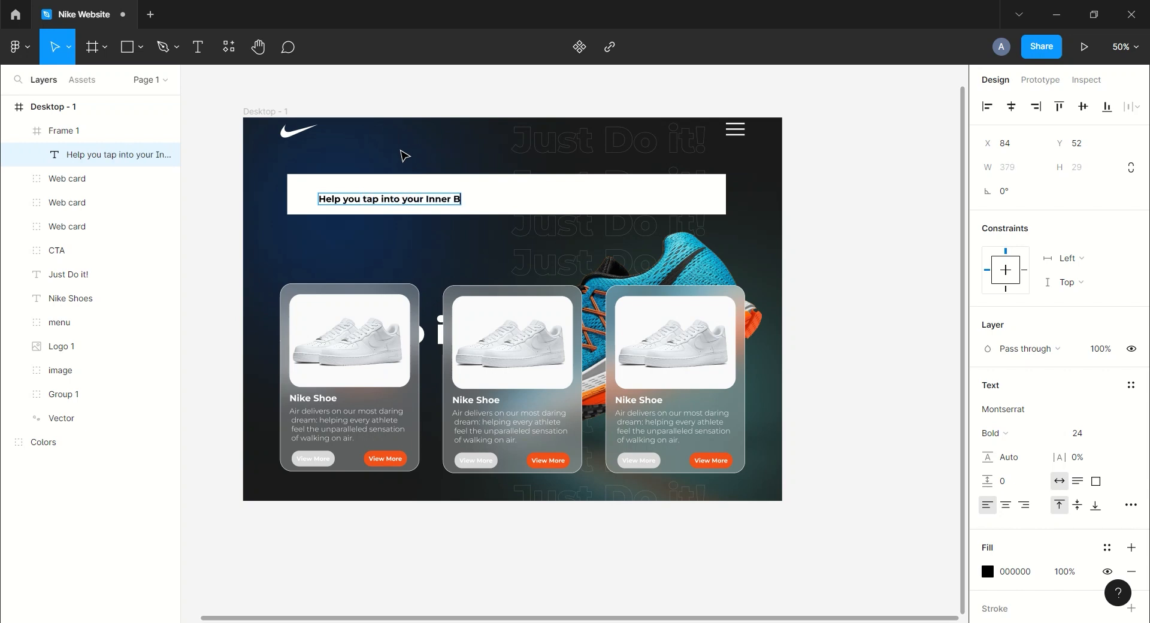
click(1100, 433)
click(1095, 506)
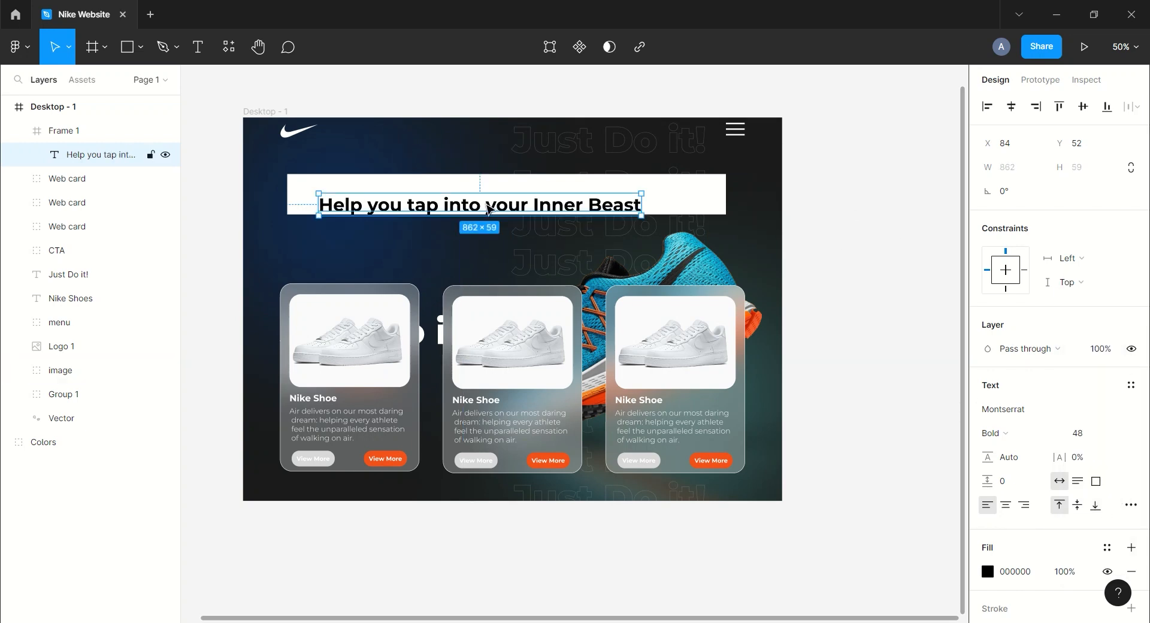
click(1105, 432)
click(1110, 451)
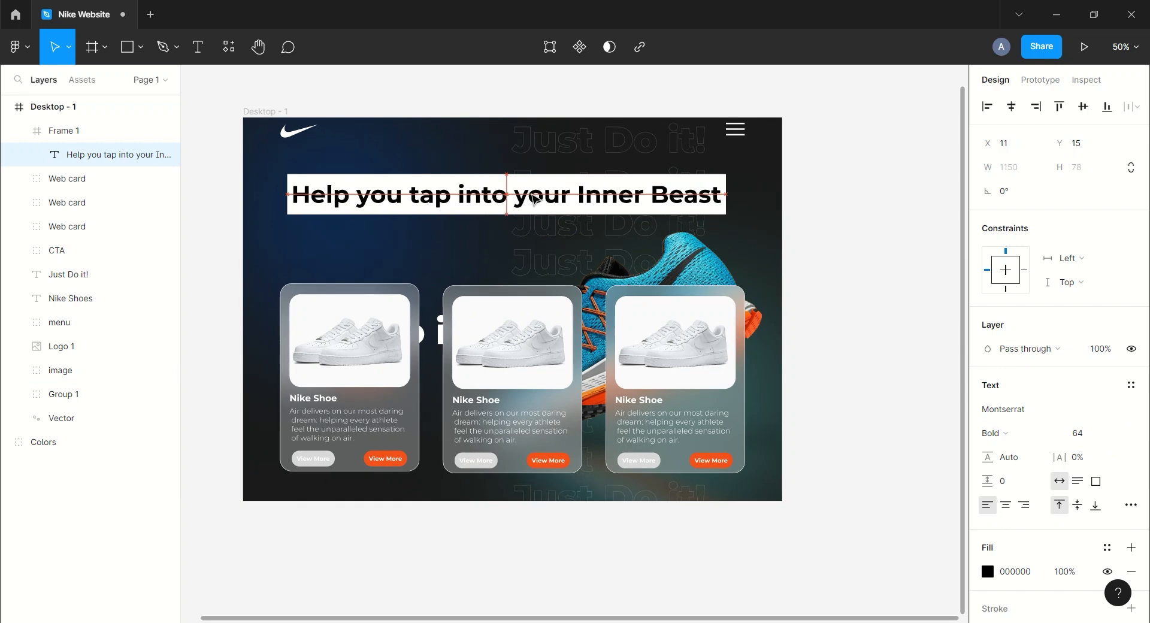
Set the headline's fill colour to FAFAFA.
click(90, 130)
click(113, 154)
click(1013, 571)
text(fafa)
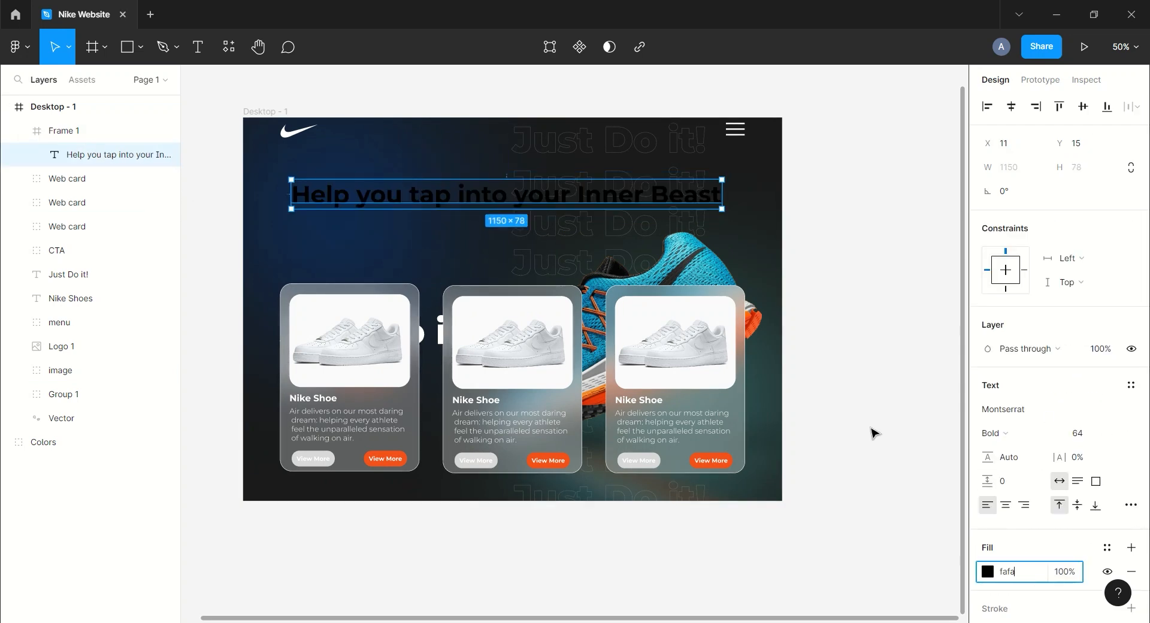
text(fa)
key(Return)
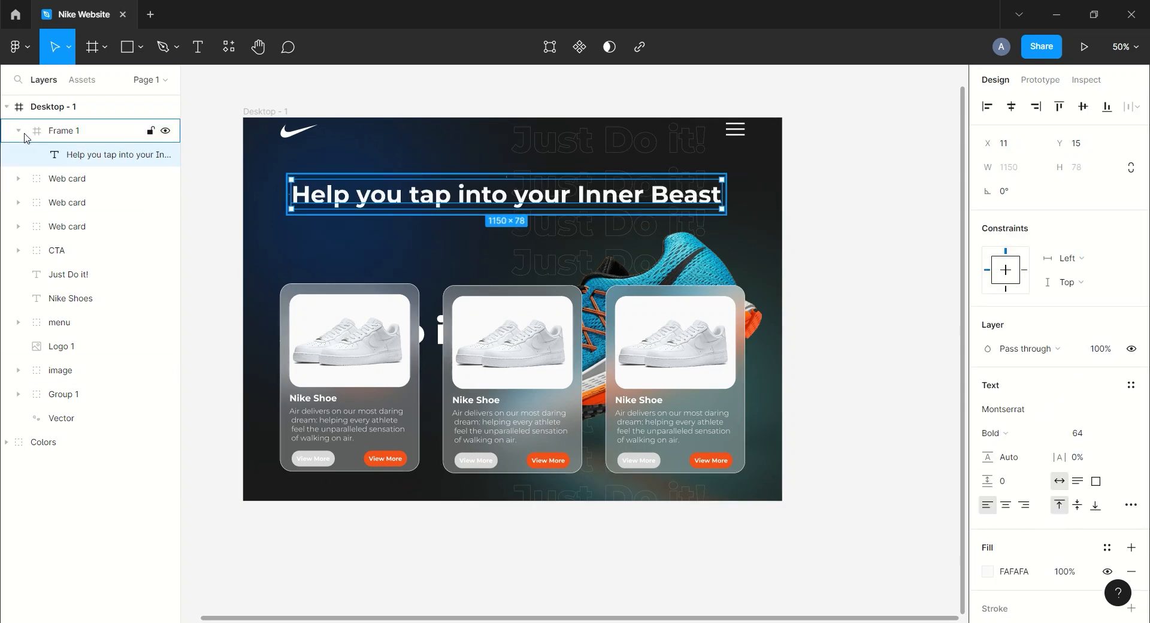
Nudge the headline down within its frame.
click(19, 130)
click(18, 133)
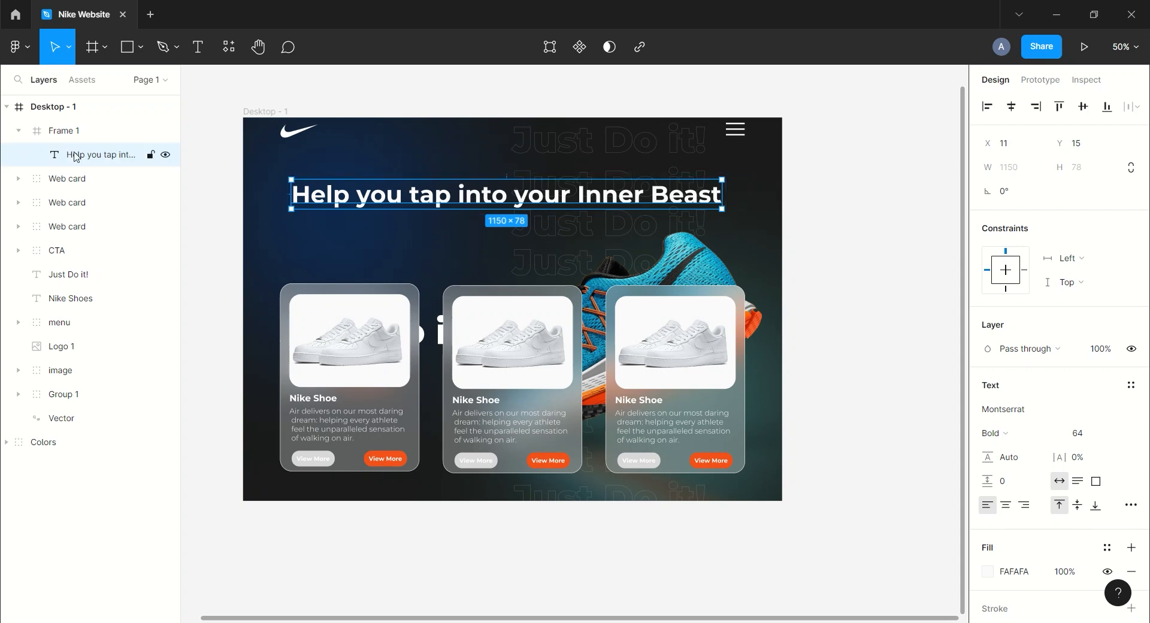
key(Down)
key(Down)
key(Down)
key(Down)
key(Down)
key(Down)
key(Down)
key(Down)
key(Down)
key(Down)
key(Down)
key(Down)
key(Down)
key(Down)
key(Down)
key(Down)
key(Down)
key(Down)
key(Down)
key(Down)
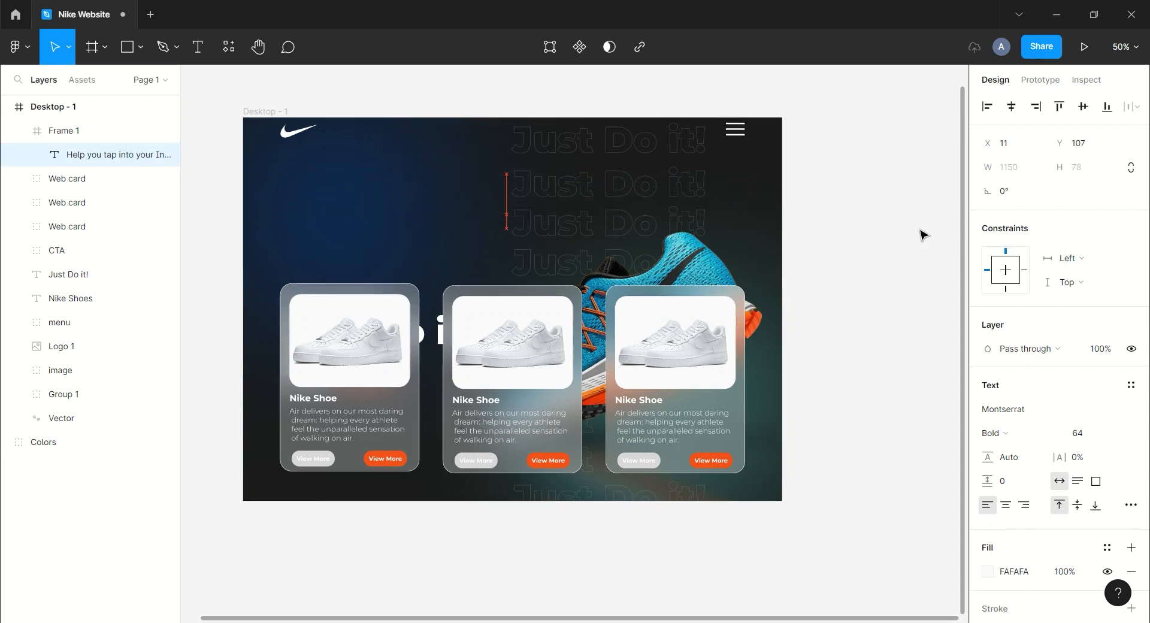
Move the left product card out of the desktop frame to its left and rotate it -22°.
click(923, 234)
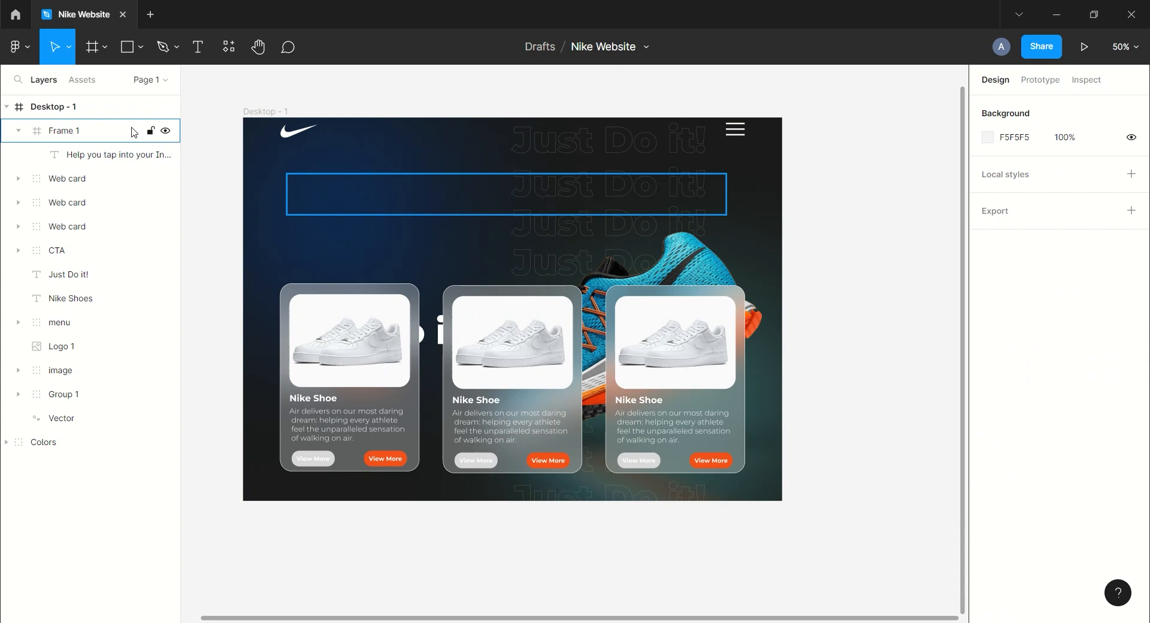
click(18, 130)
key(minus)
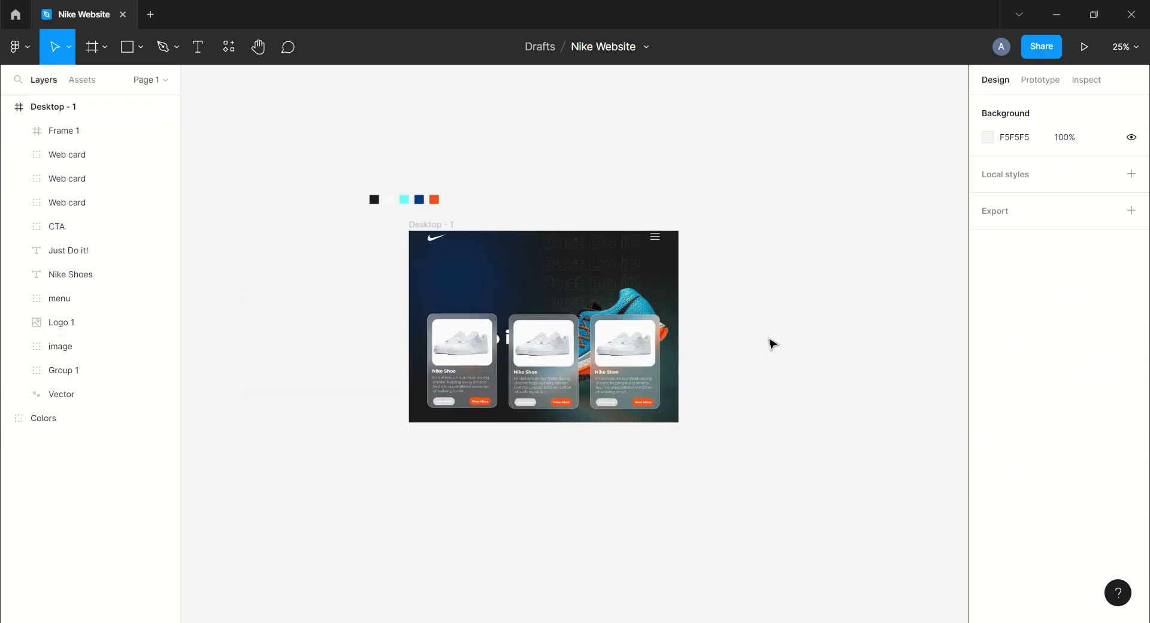
drag(769, 339, 744, 302)
click(93, 206)
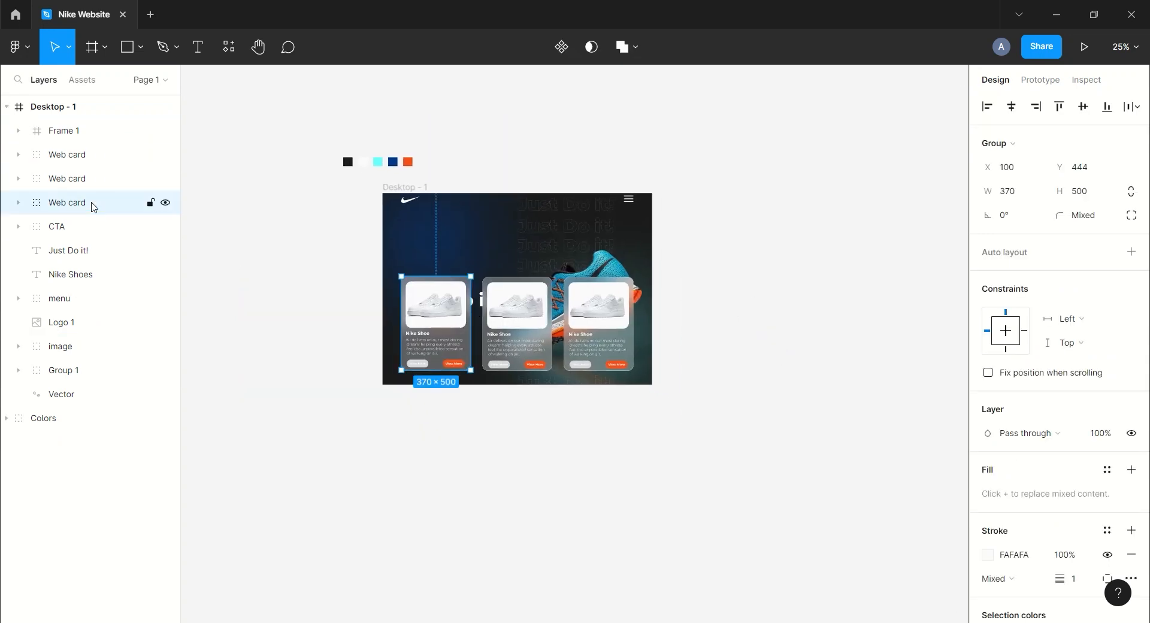
drag(453, 316, 365, 312)
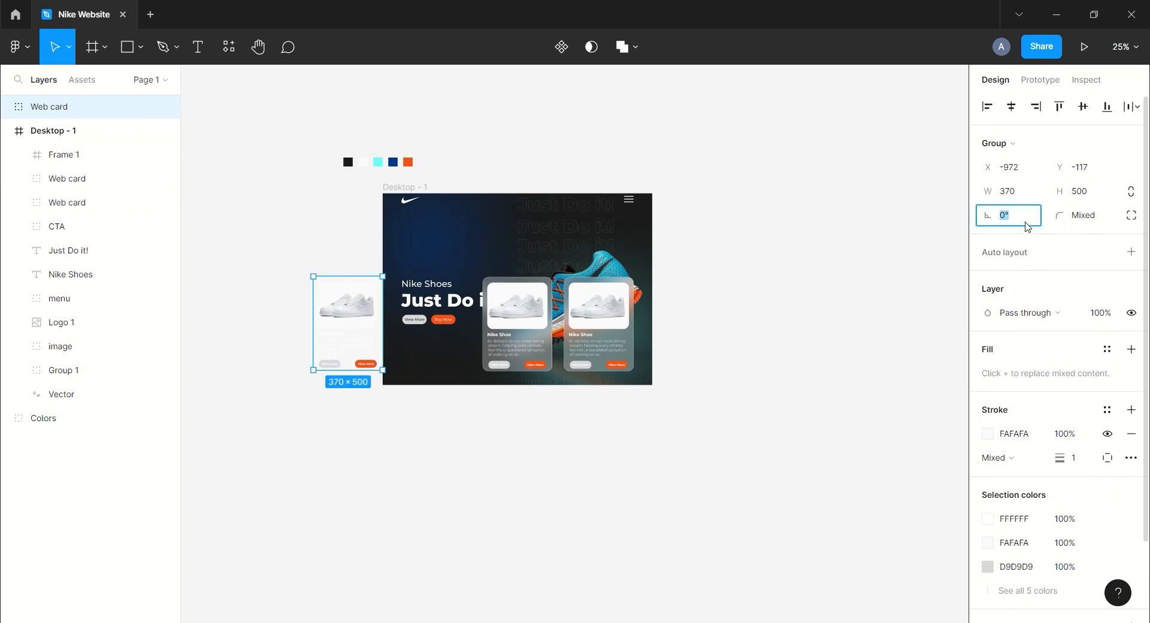
key(Return)
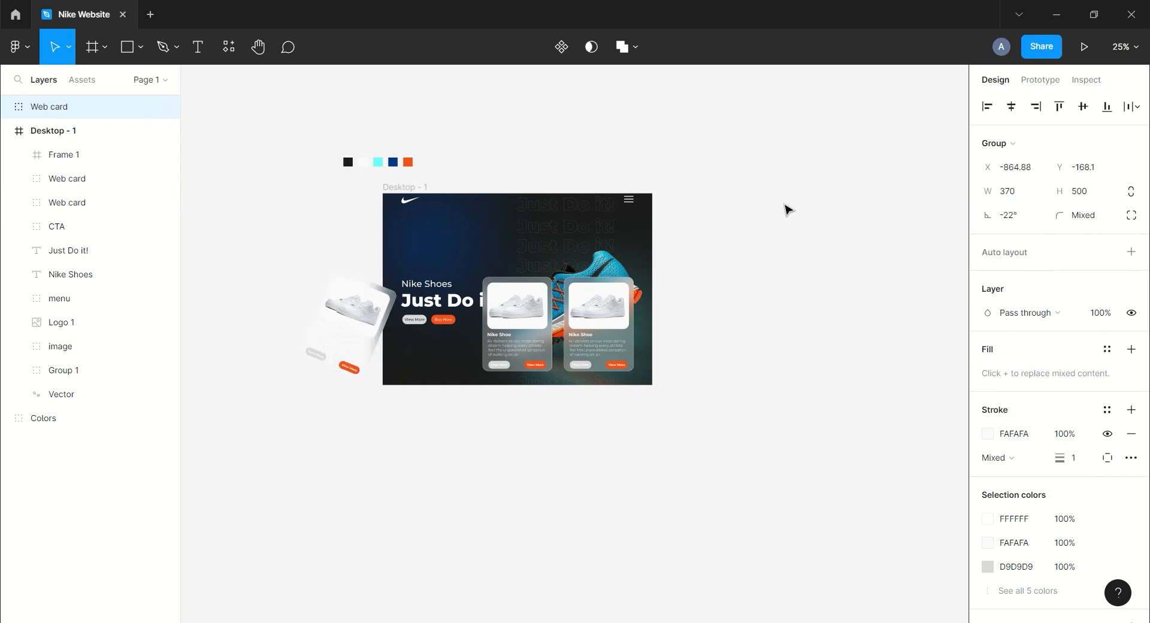
drag(339, 319, 325, 319)
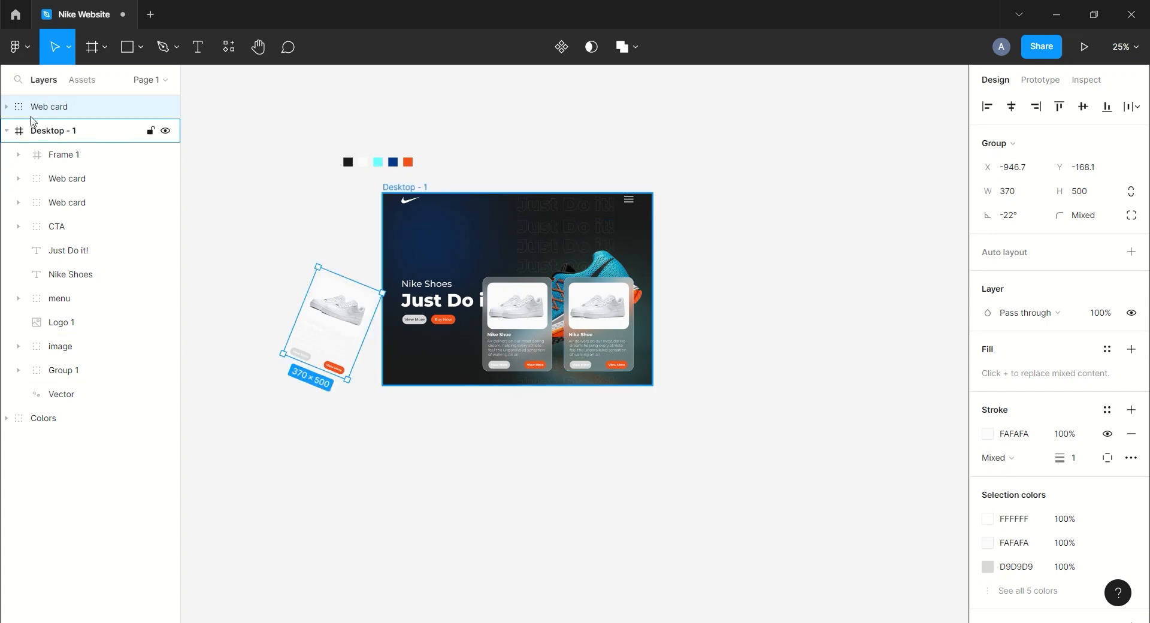
drag(74, 218, 75, 214)
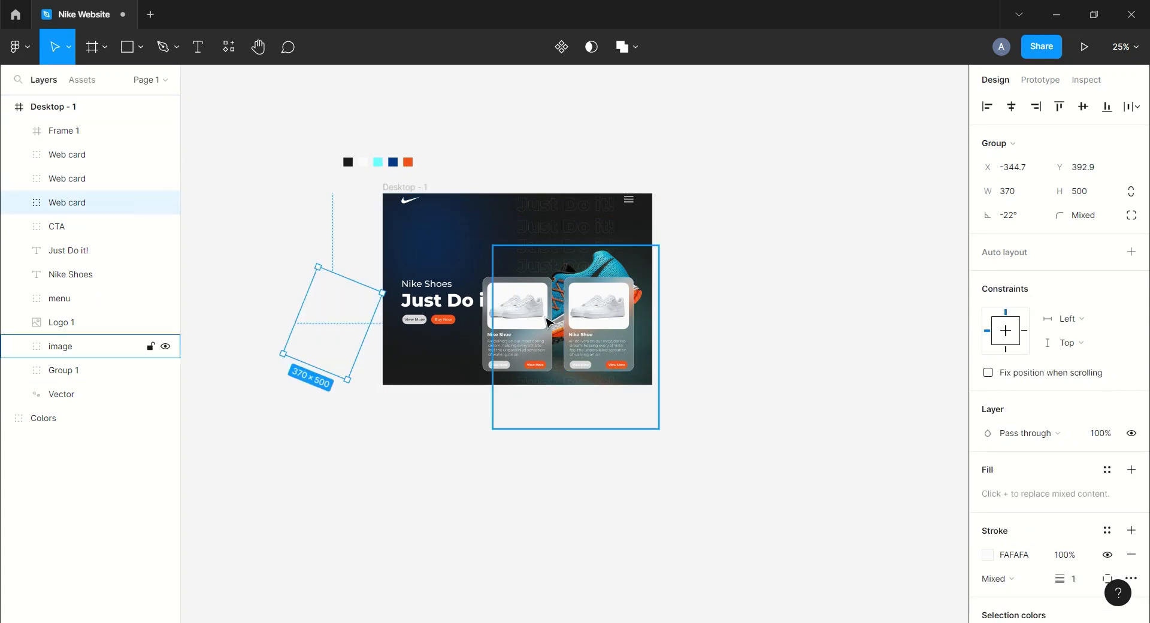
Move the middle product card down below the desktop frame.
click(523, 320)
drag(522, 339, 520, 422)
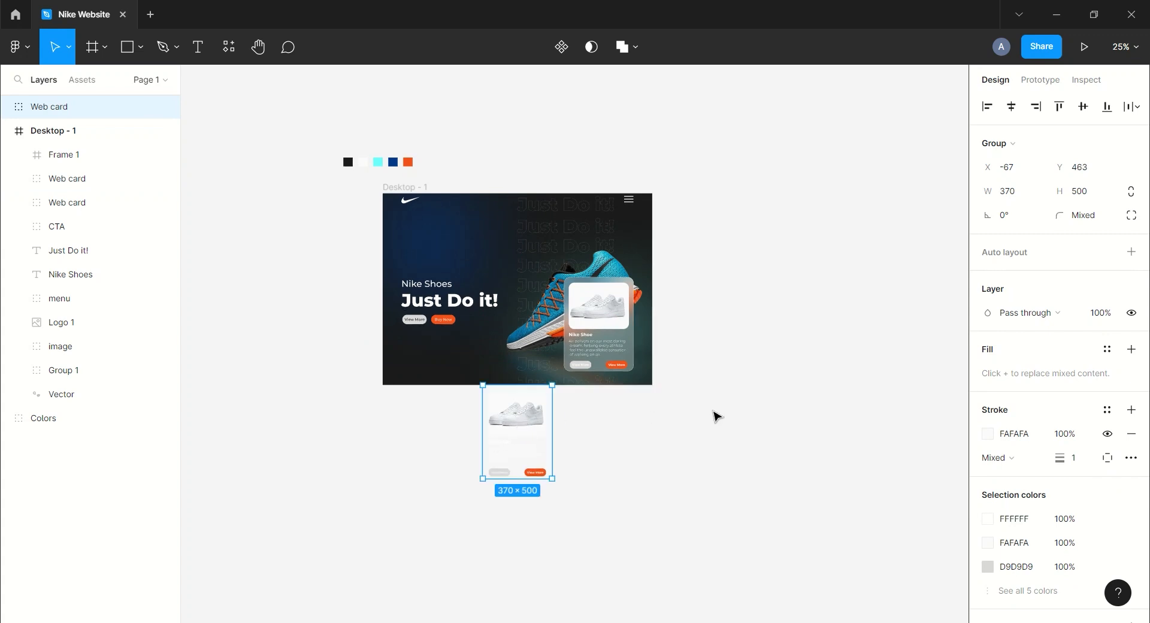
key(Down)
key(Down)
key(Down)
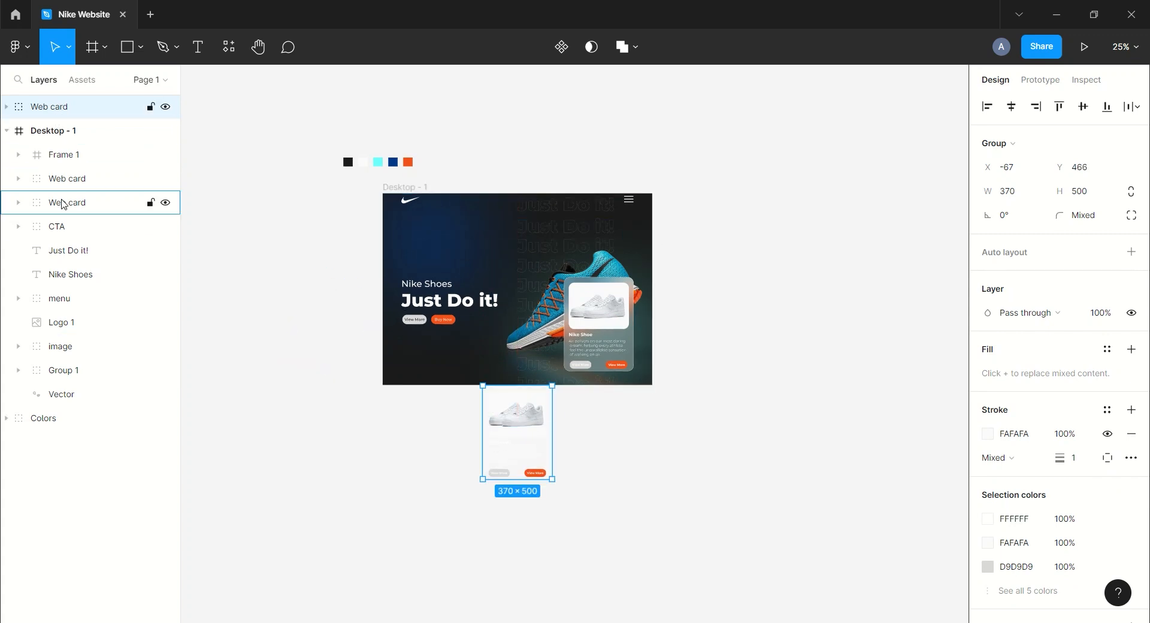
drag(65, 196, 65, 197)
Rotate the right product card 22° and move it out past the frame's right edge.
click(64, 159)
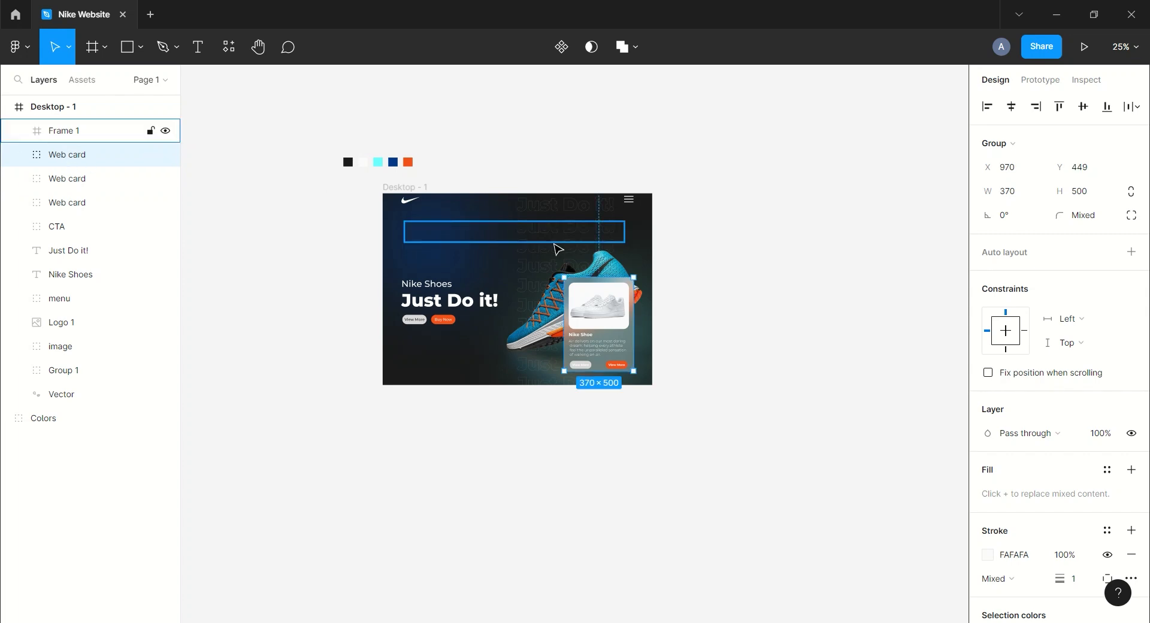
text(2)
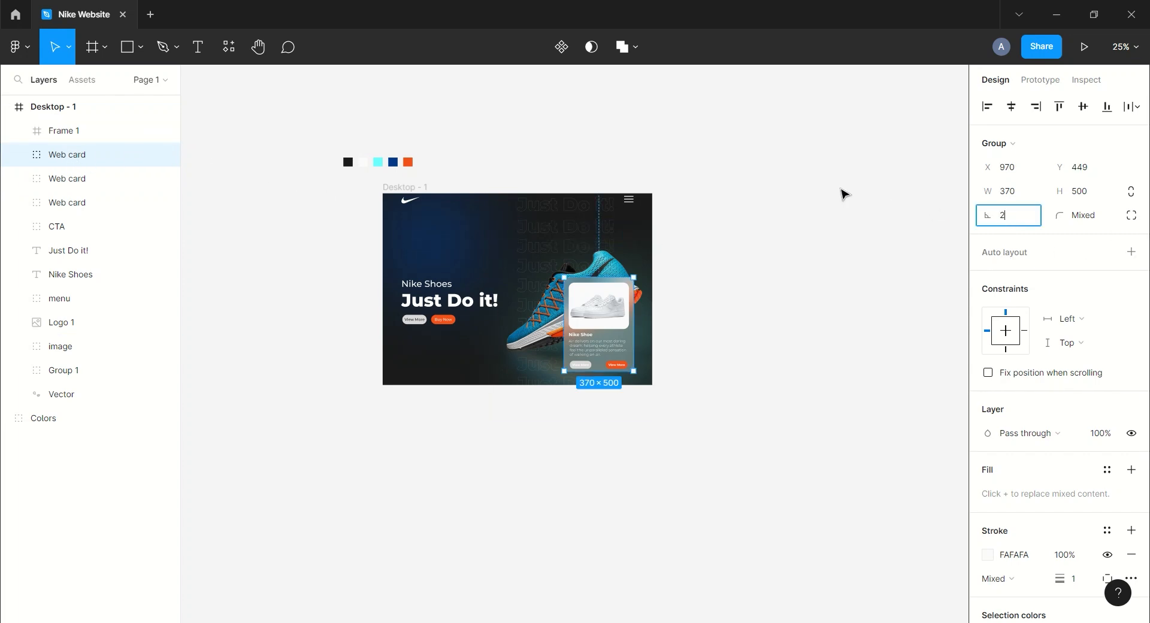
text(2)
key(Return)
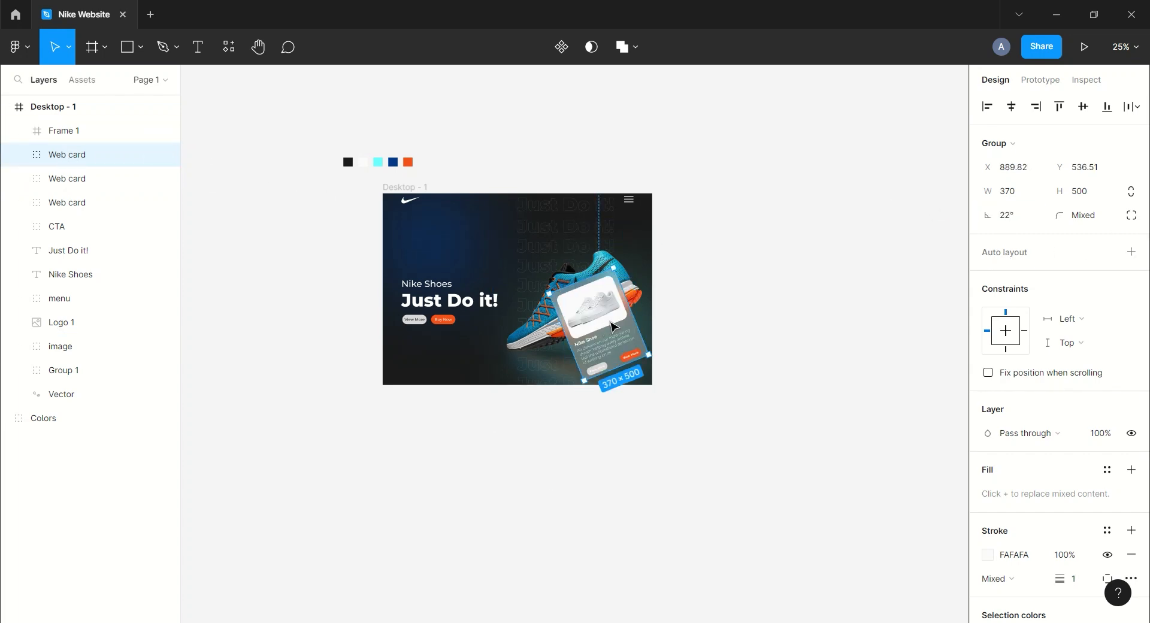
drag(607, 331, 709, 331)
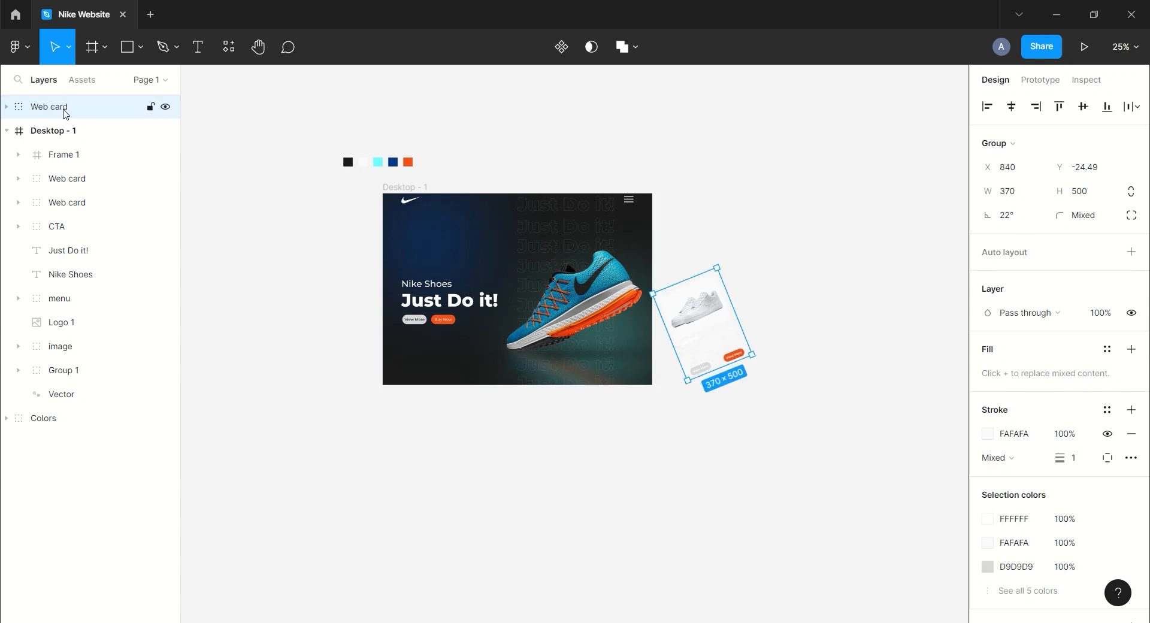
drag(72, 174, 71, 170)
Delete the Colors swatch group beside the frame.
click(6, 108)
click(469, 127)
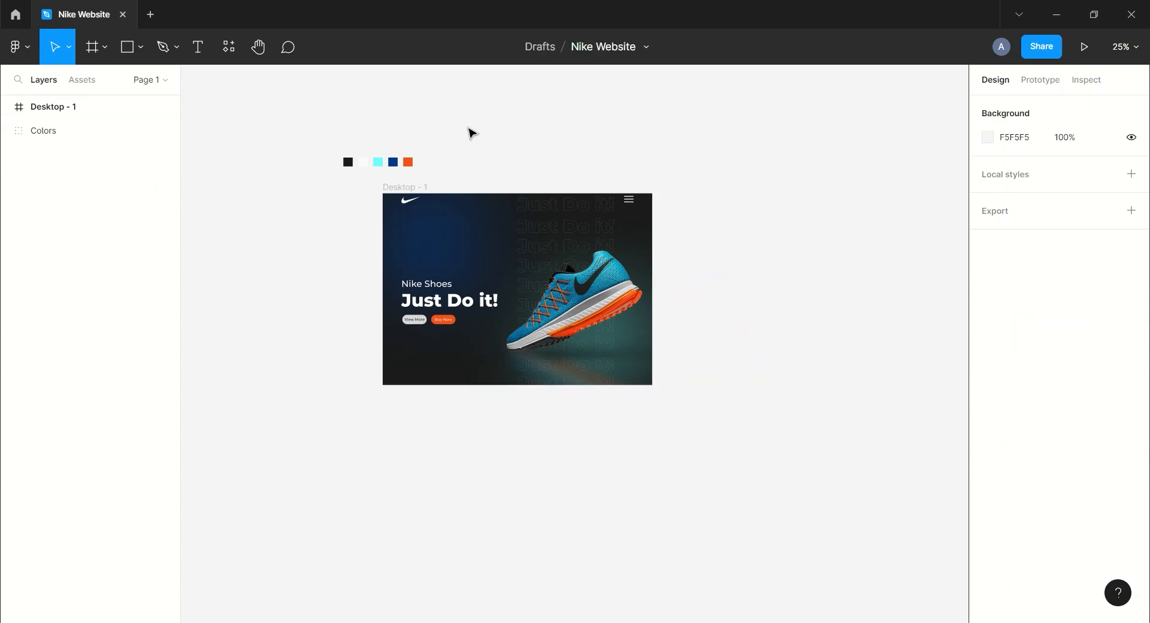
drag(660, 133, 513, 144)
click(66, 128)
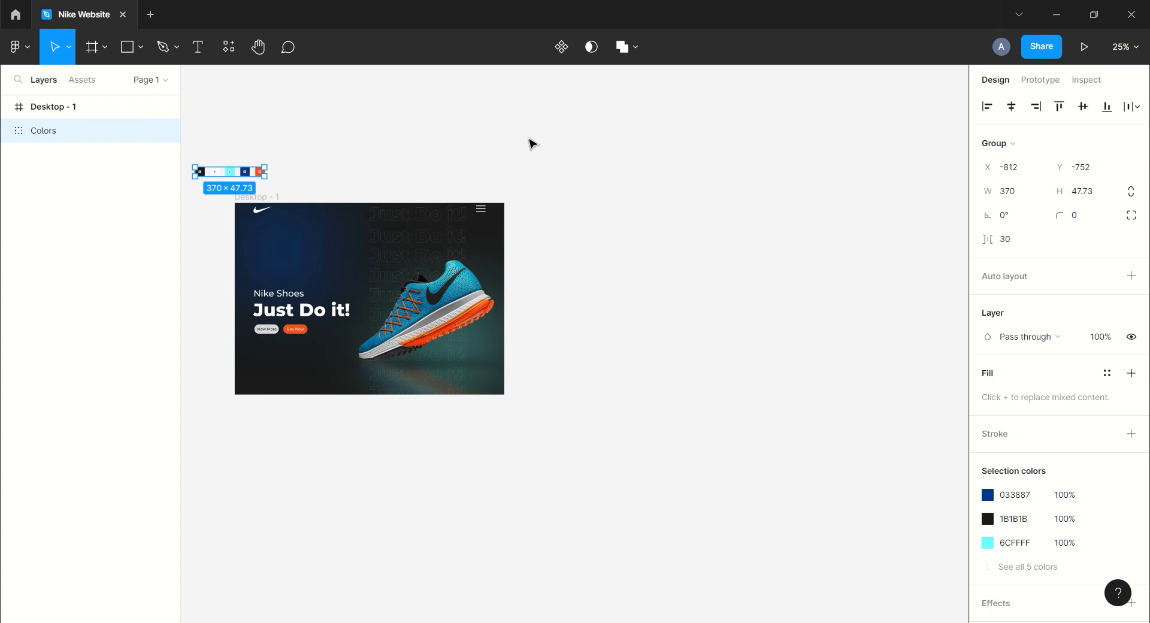
key(Delete)
Duplicate Desktop - 1 and place the copy, Desktop - 2, to its right.
click(30, 113)
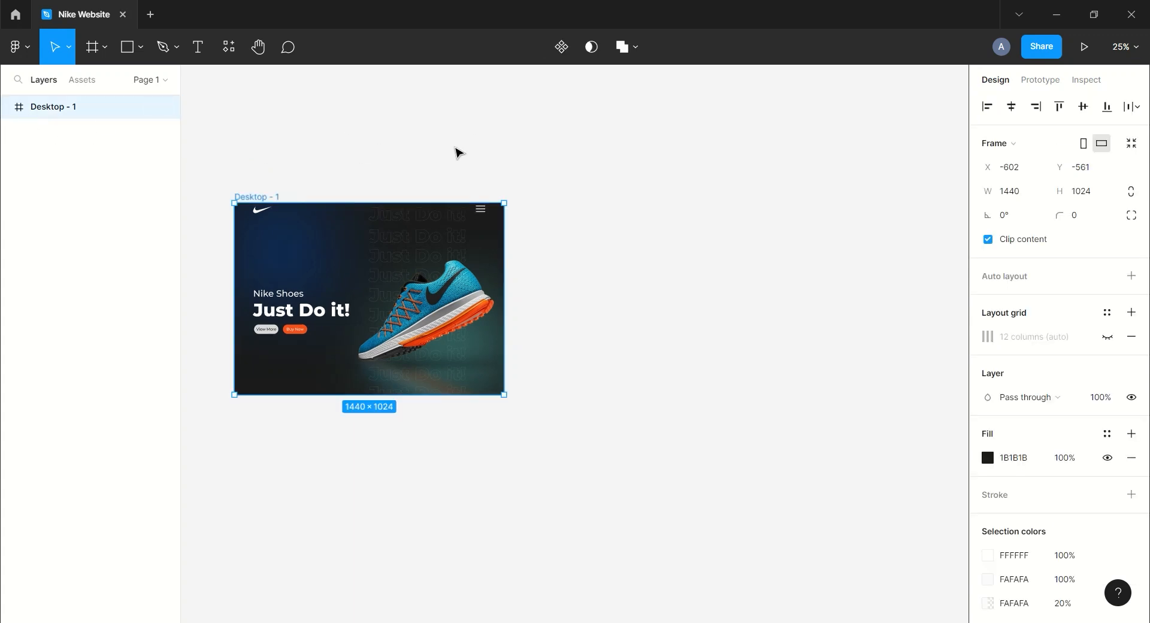
key(ctrl+d)
drag(614, 278, 681, 278)
click(708, 164)
drag(713, 162, 686, 165)
In Desktop - 2, move the 'Help you tap into your Inner Beast' headline up into view within its frame.
key(minus)
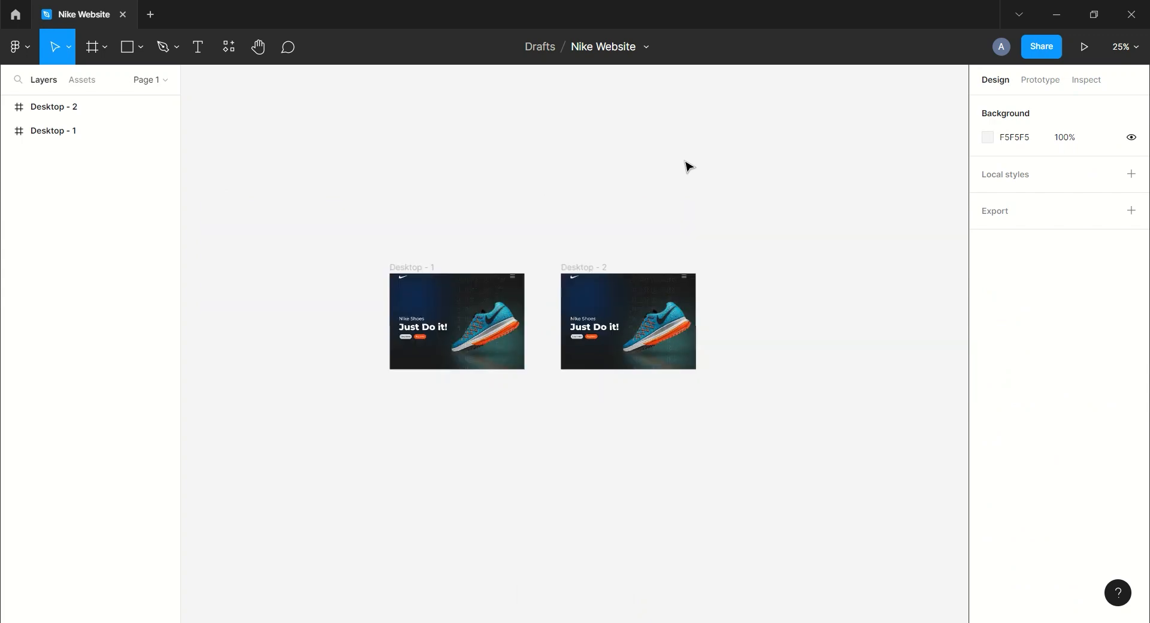
key(plus)
key(plus)
drag(813, 142, 509, 194)
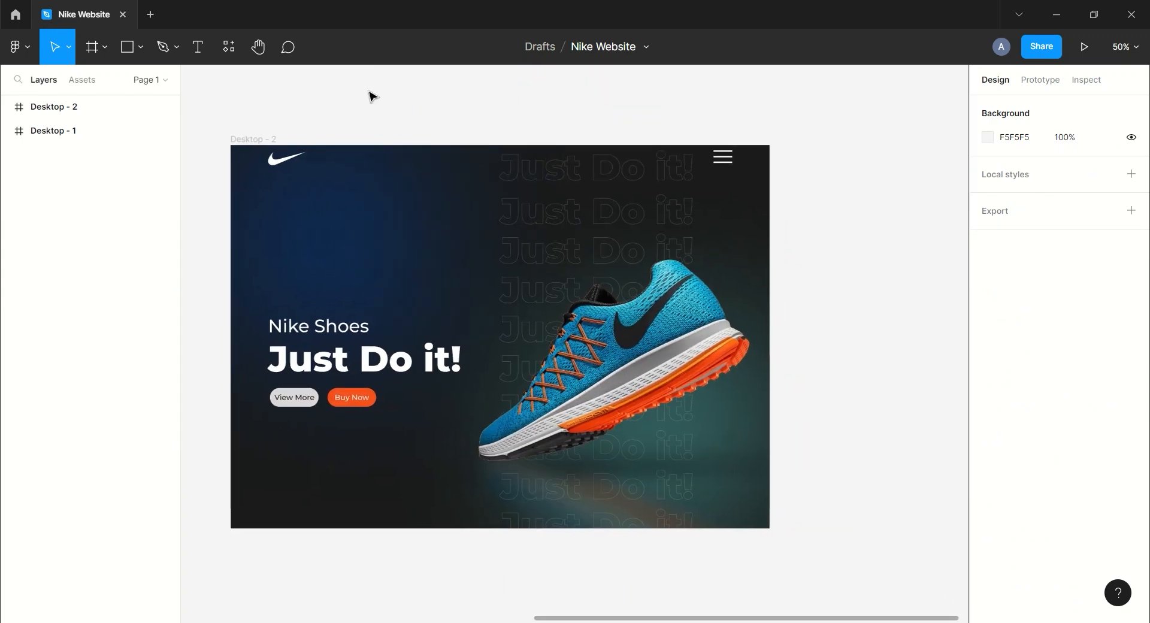
click(8, 108)
click(59, 136)
click(19, 131)
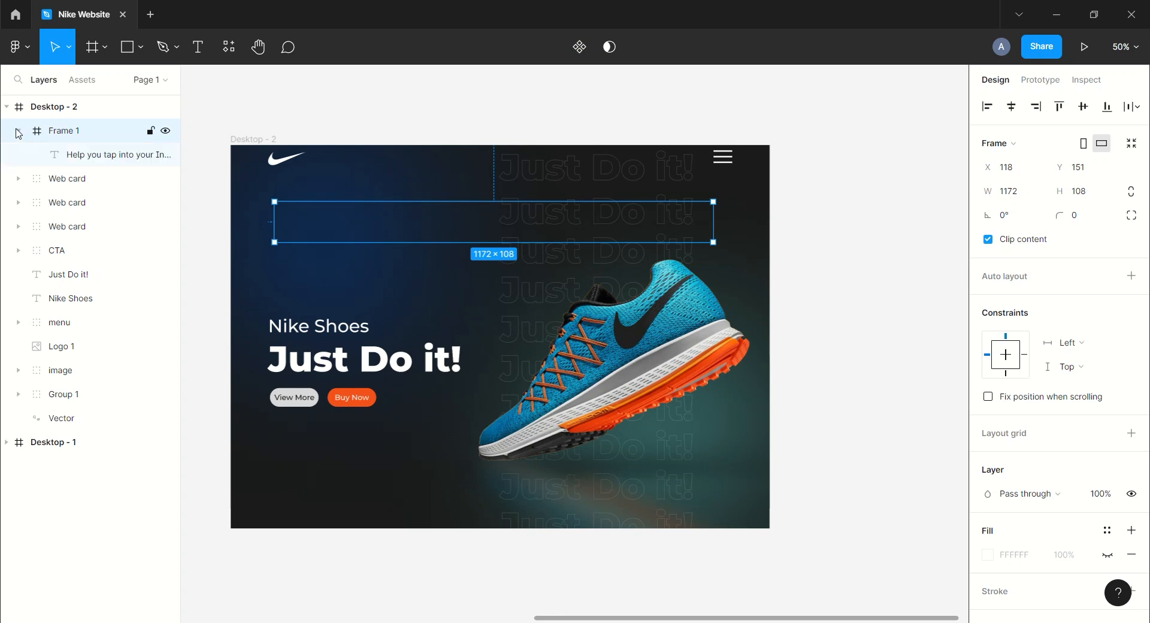
click(122, 145)
key(Up)
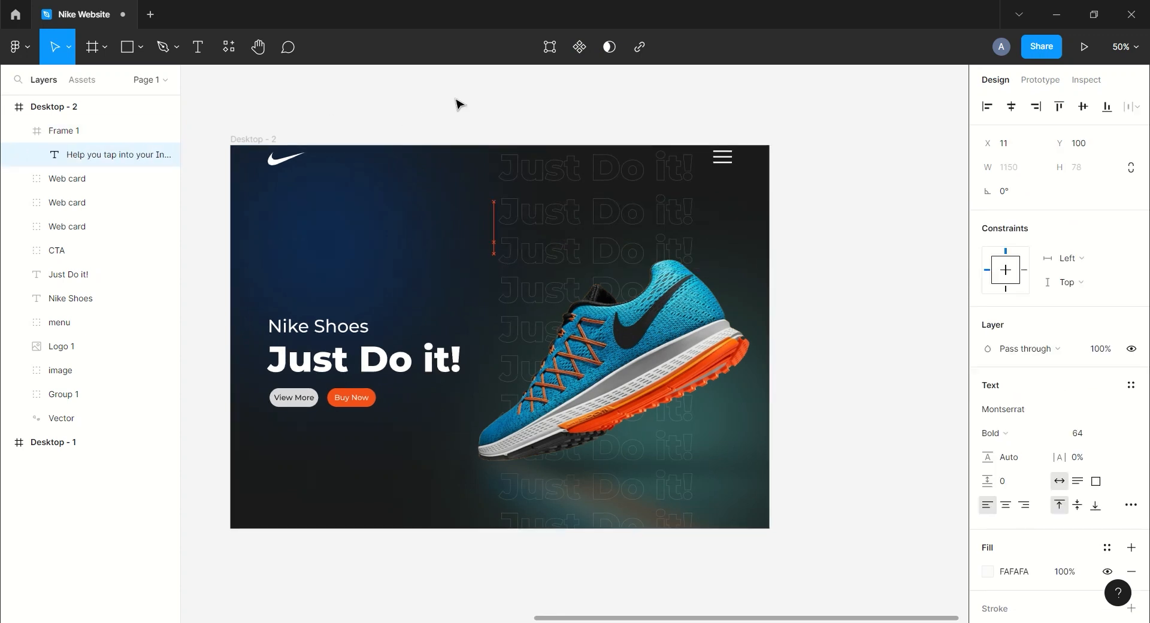
key(Up)
key(Up)
key(Up)
key(Up)
key(Up)
key(Up)
key(Up)
key(Up)
key(Up)
key(Up)
key(Up)
key(Up)
key(Up)
key(Up)
key(Up)
key(Up)
key(Up)
key(Up)
key(Up)
key(Up)
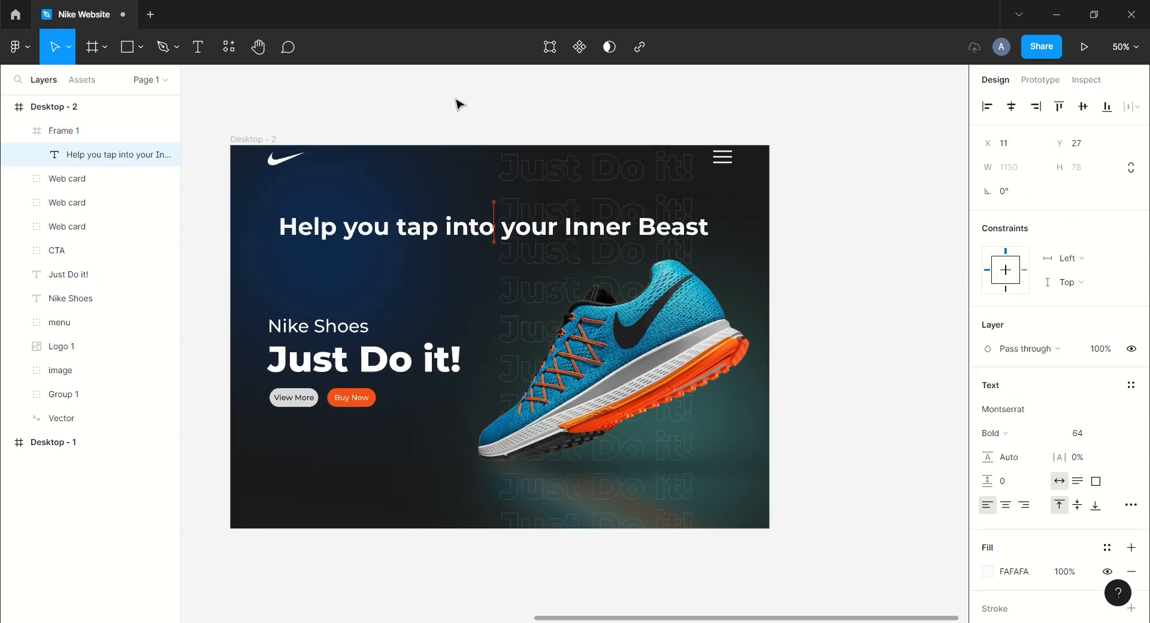
key(Up)
key(Up)
click(455, 105)
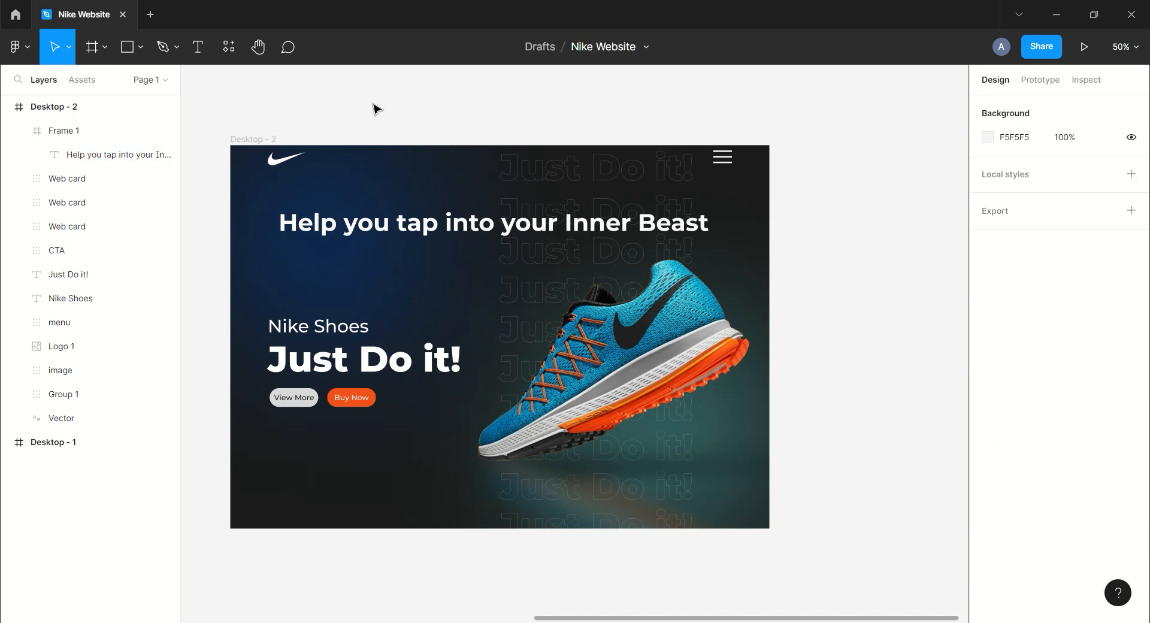
Bring the right and middle cards back into the row on Desktop - 2, resetting the right card's rotation to 0°.
click(67, 178)
drag(860, 415, 654, 406)
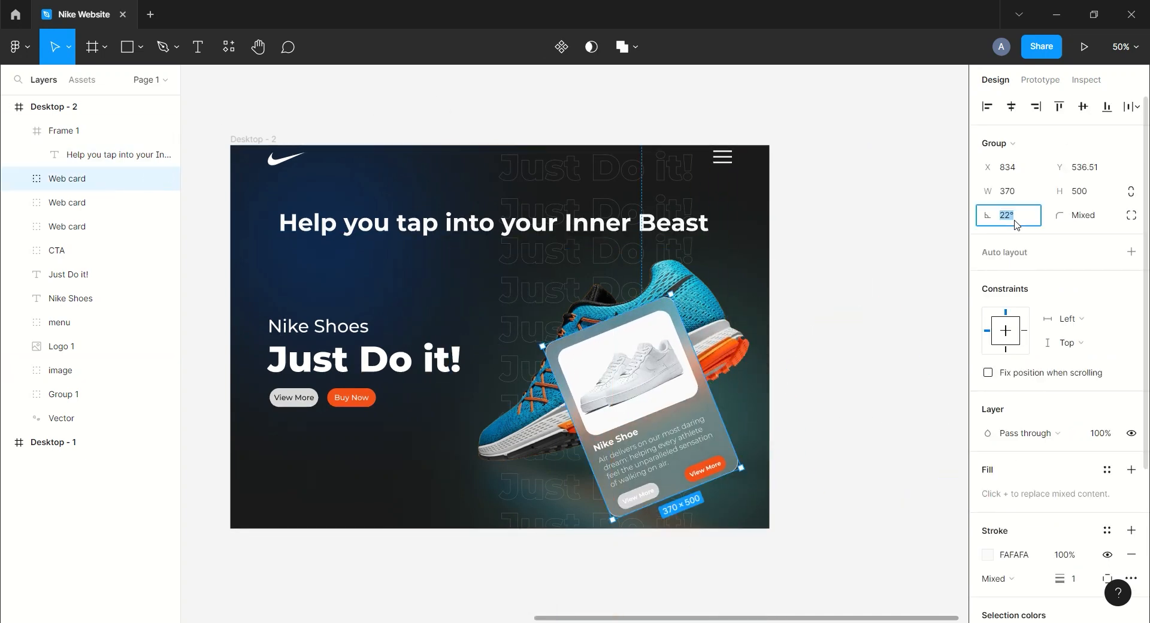
key(Return)
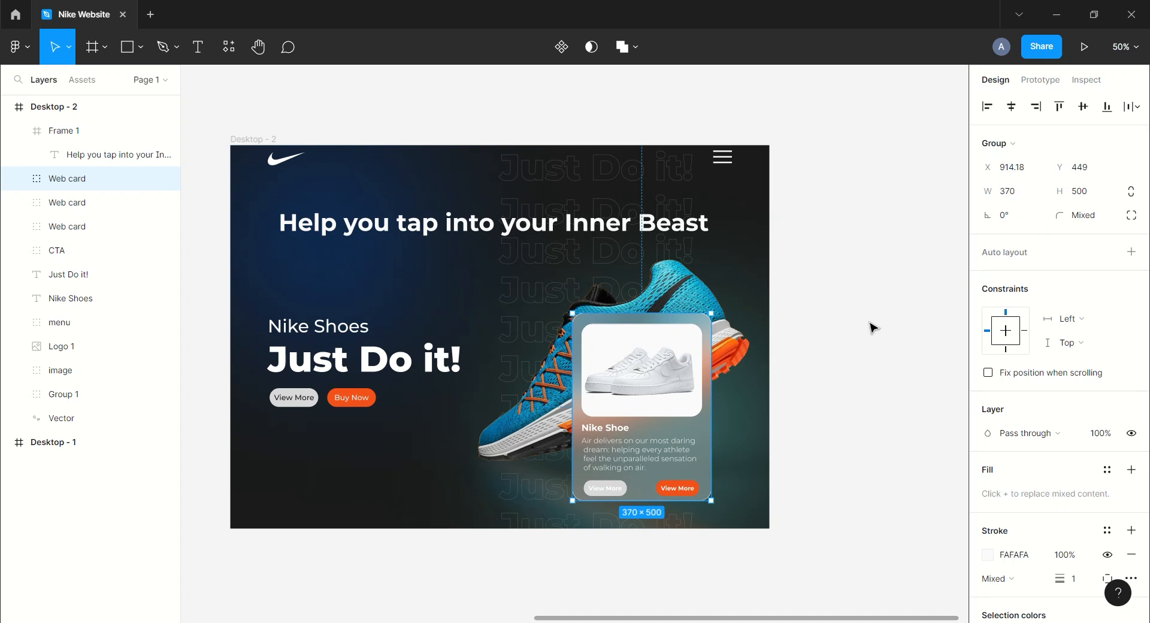
click(82, 207)
drag(523, 563, 507, 355)
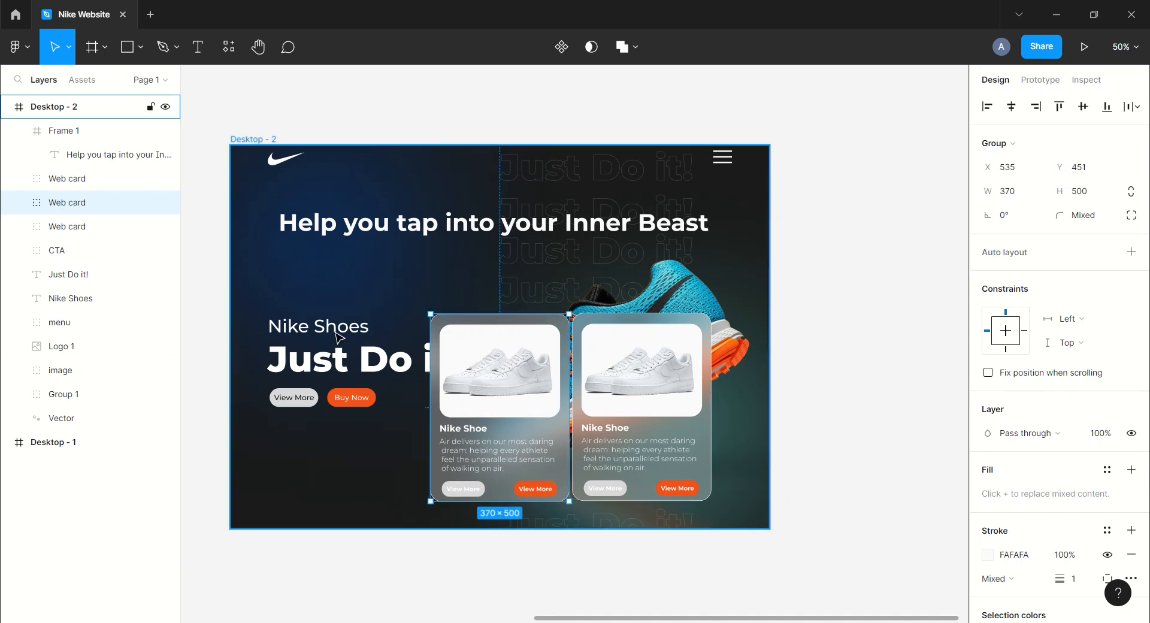
Move the left card back into Desktop - 2 and set its rotation to 0°.
click(69, 226)
scroll(217, 394, left, 3)
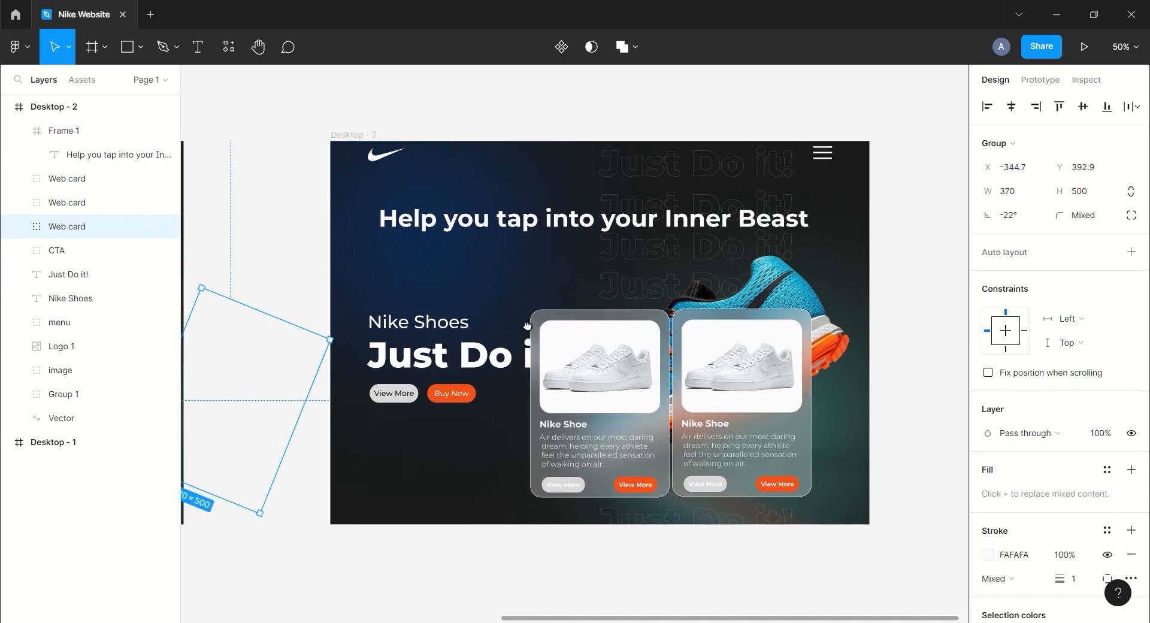
drag(217, 394, 415, 394)
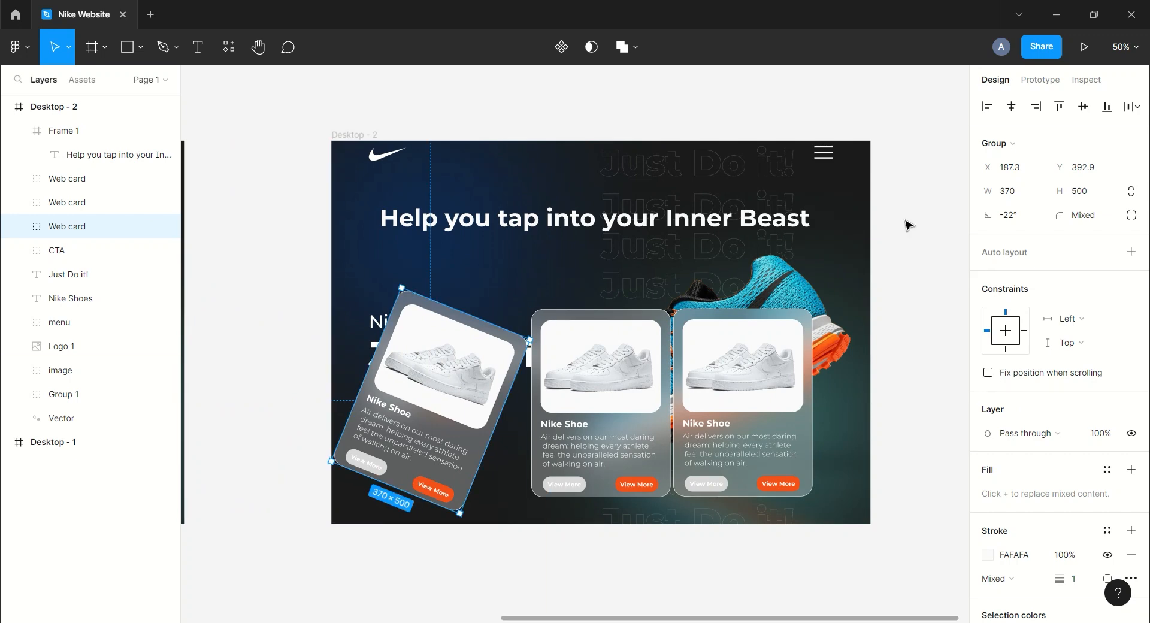
text(0)
key(Return)
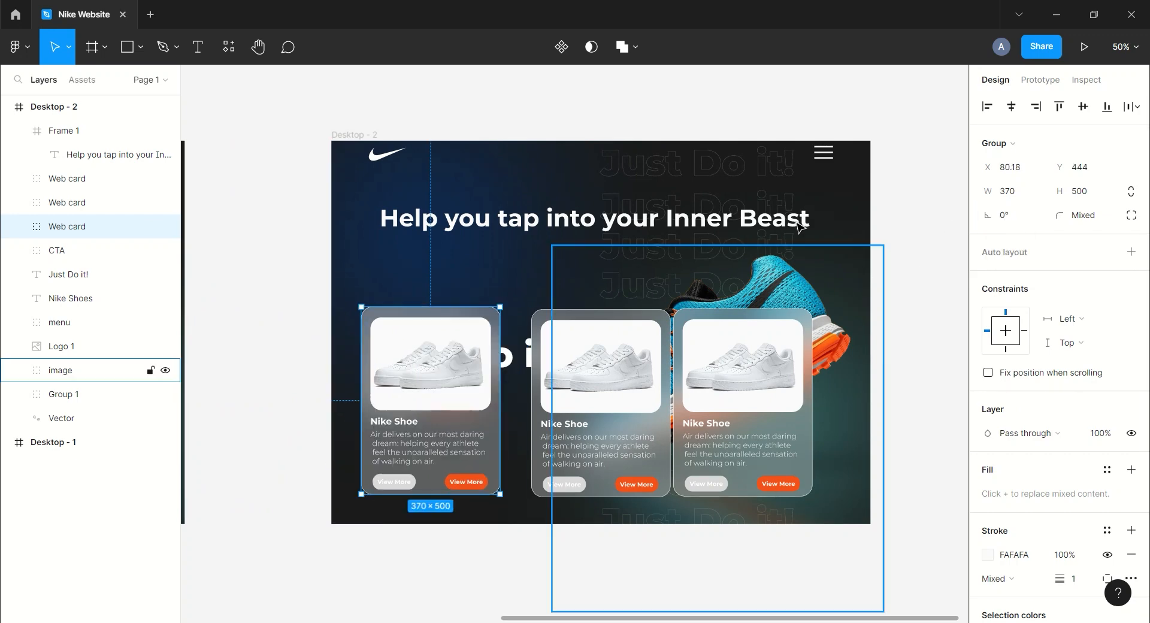
Show Desktop - 2's layout grid and align the left and right cards to its columns.
click(354, 134)
click(1109, 337)
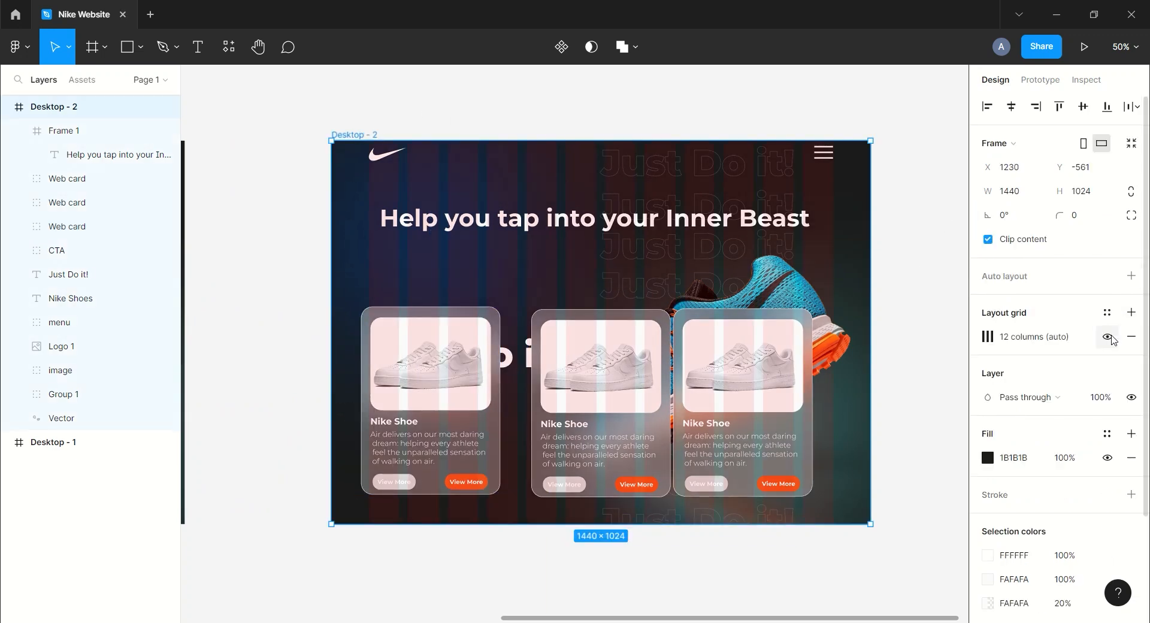
drag(414, 362, 486, 381)
click(451, 337)
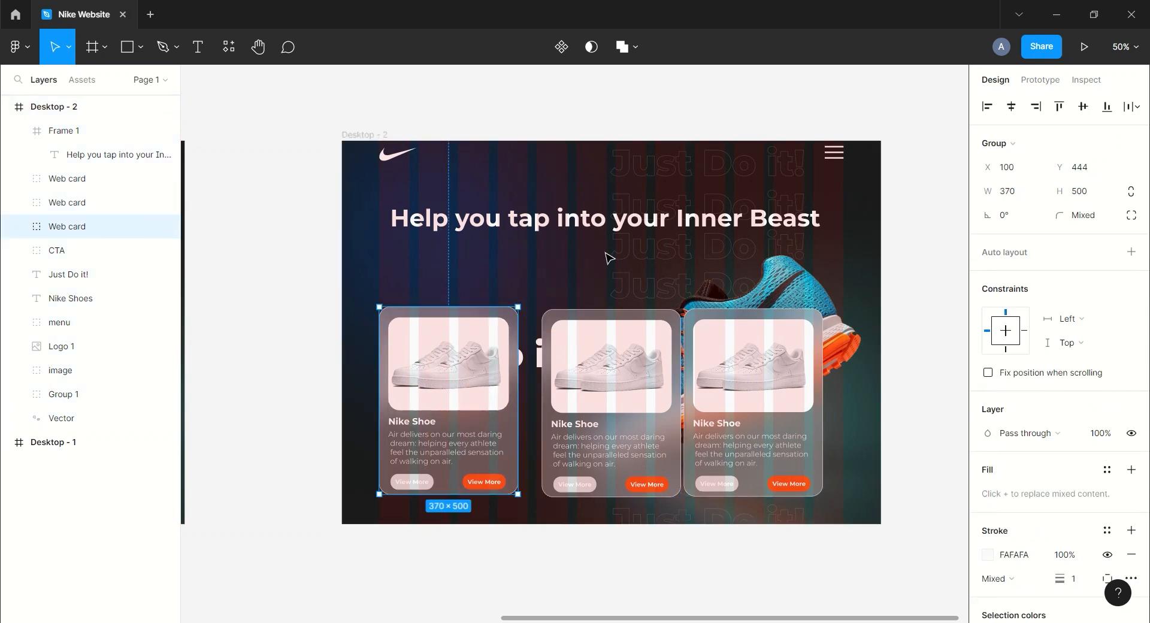
scroll(636, 154, right, 5)
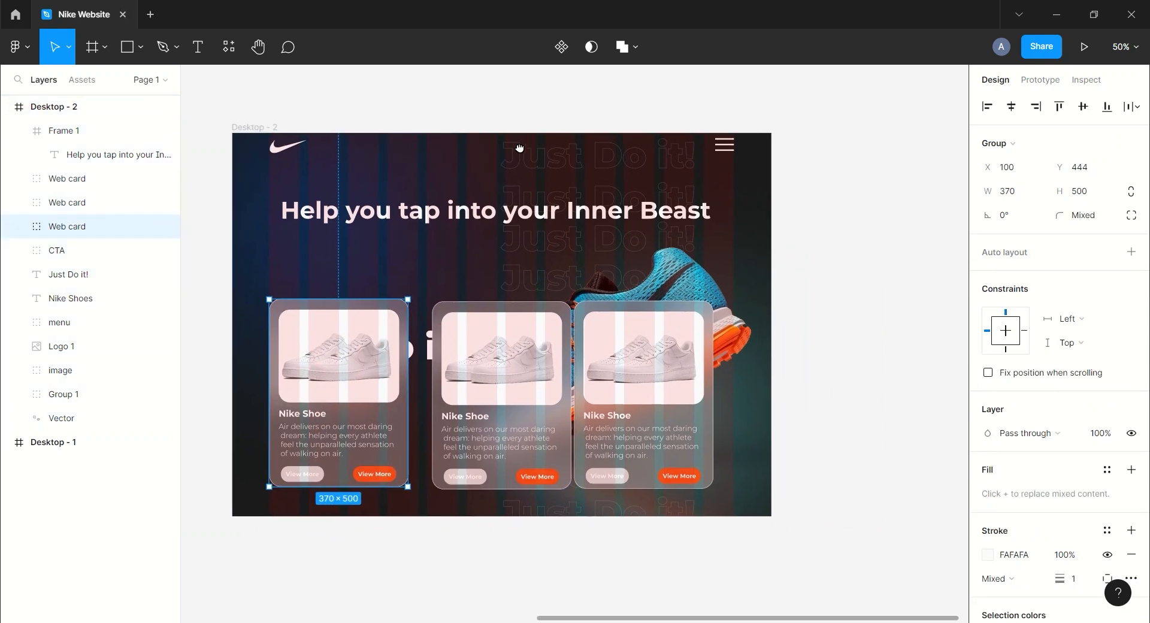
click(72, 179)
drag(633, 400, 650, 397)
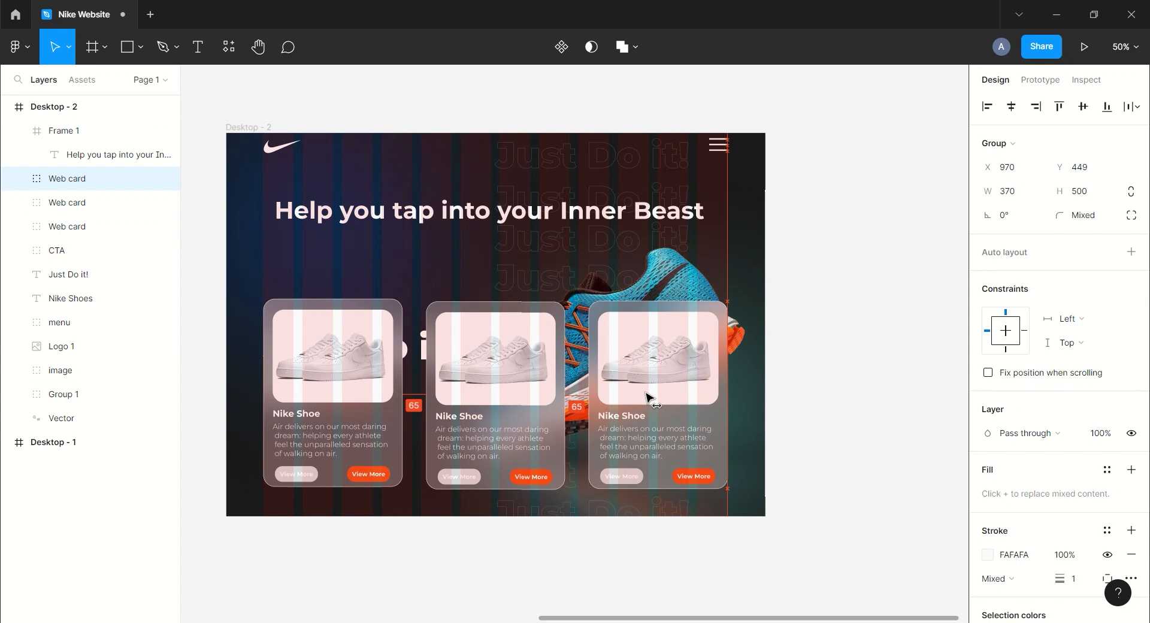
Hide Desktop - 2's layout grid.
click(821, 290)
scroll(600, 240, left, 2)
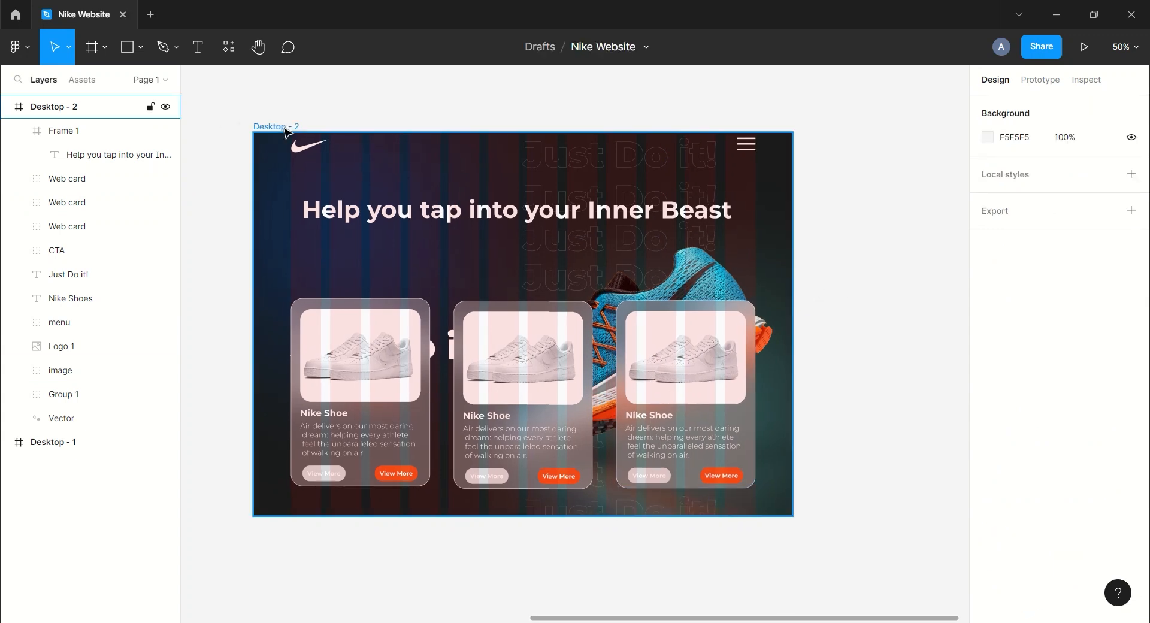
click(287, 132)
click(1106, 337)
click(878, 239)
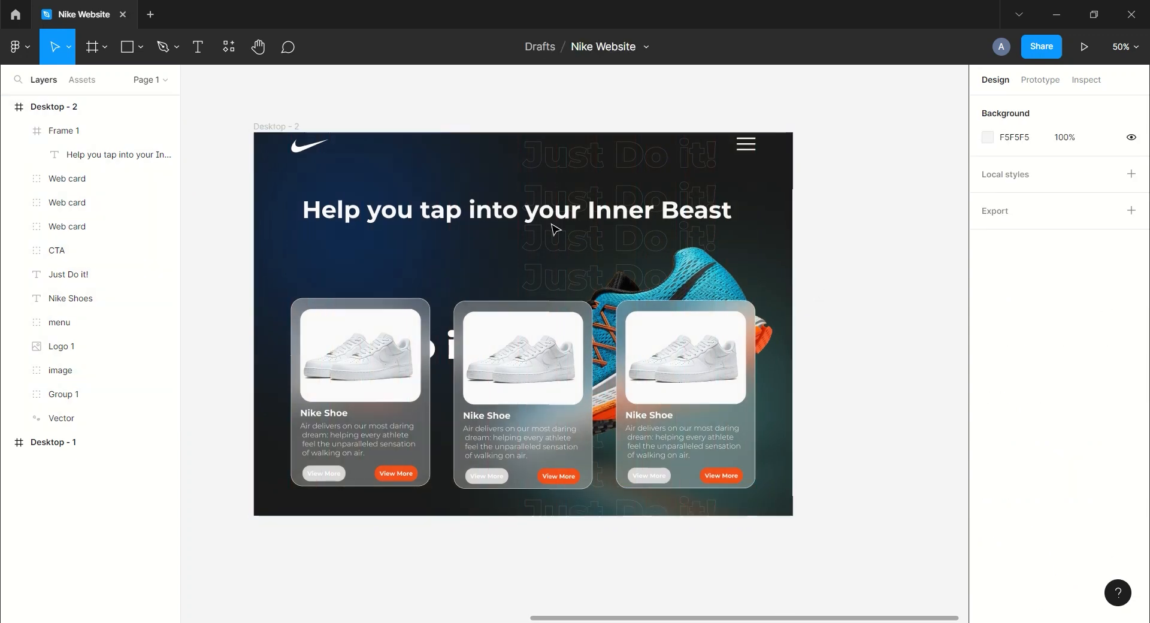
click(18, 131)
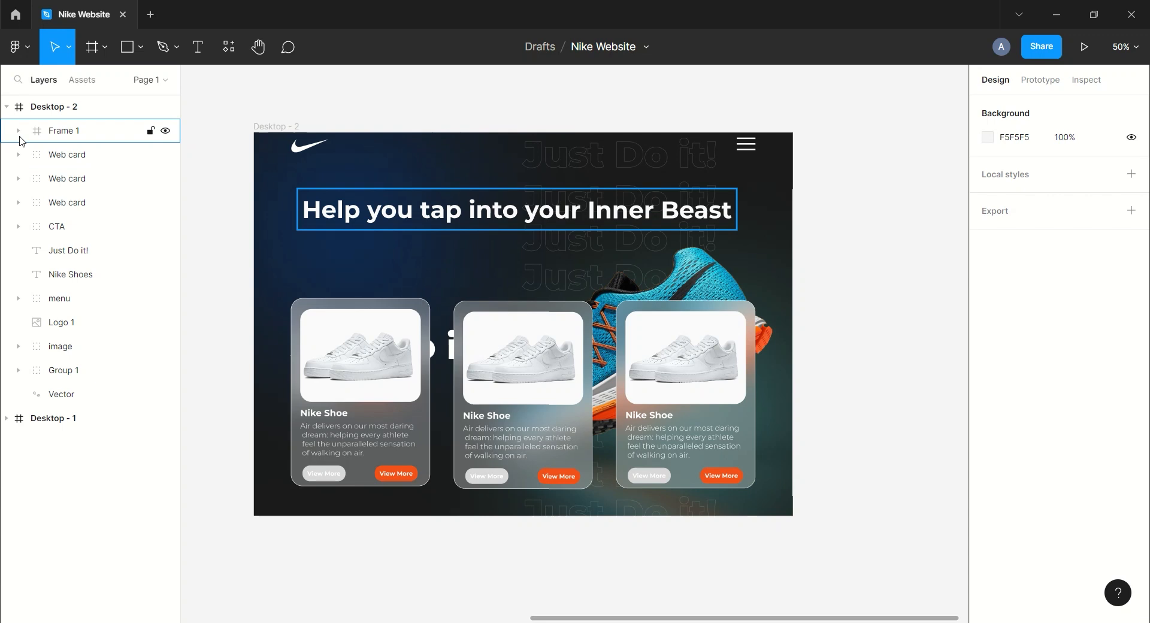
Hide the CTA, Just Do it!, Nike Shoes, menu, Logo 1 and image layers in Desktop - 2.
click(65, 232)
click(165, 227)
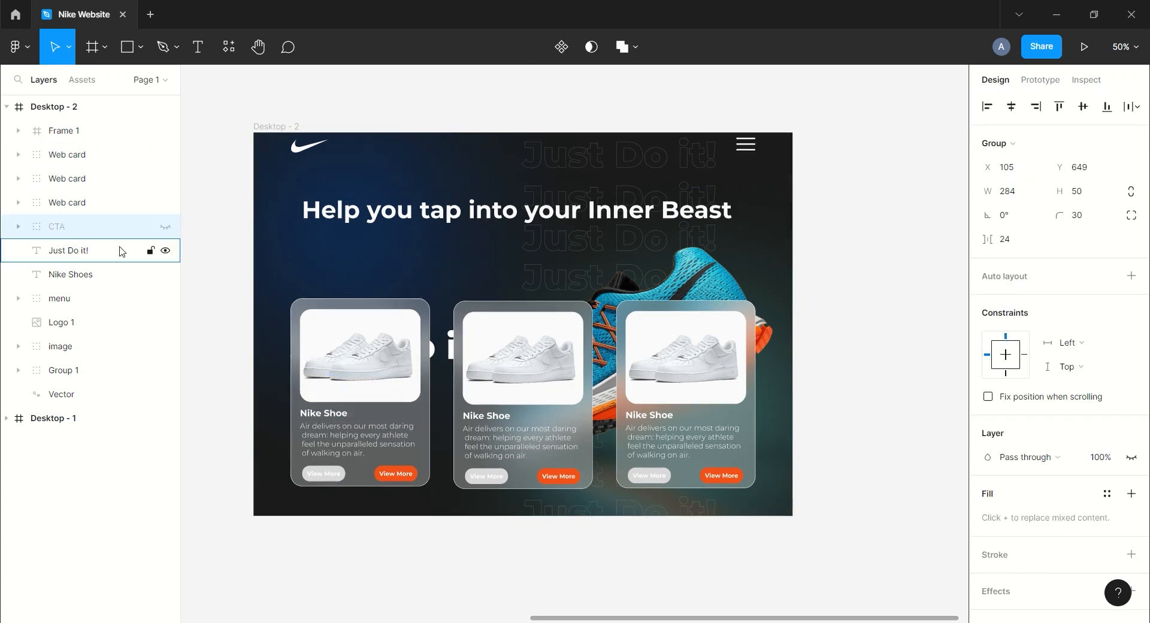
click(165, 251)
click(165, 274)
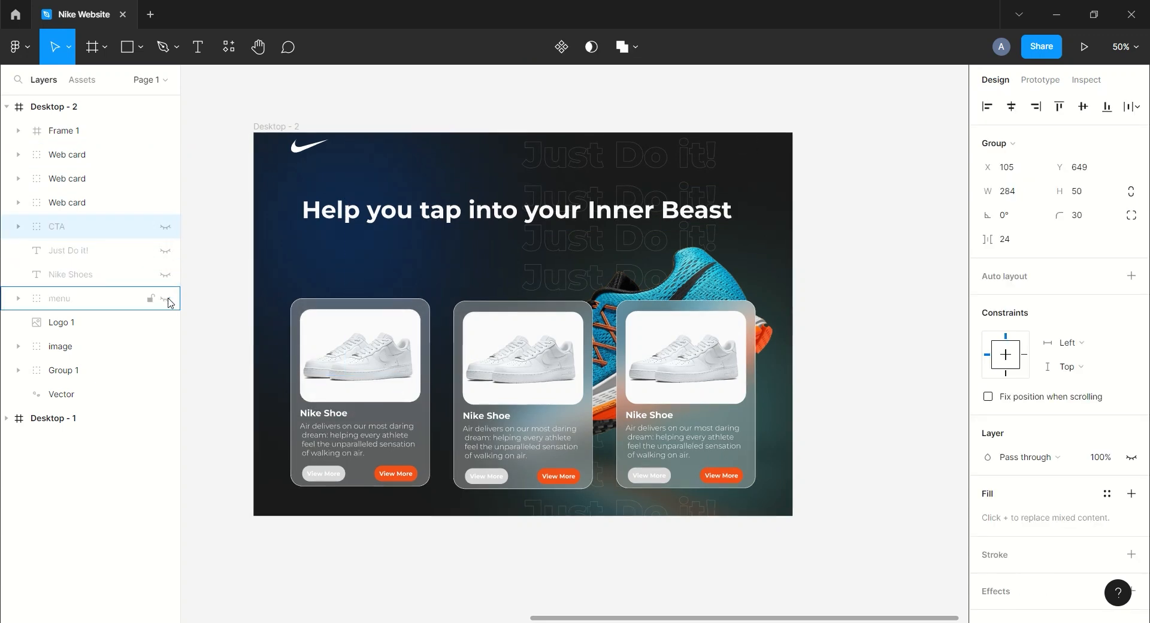
click(166, 347)
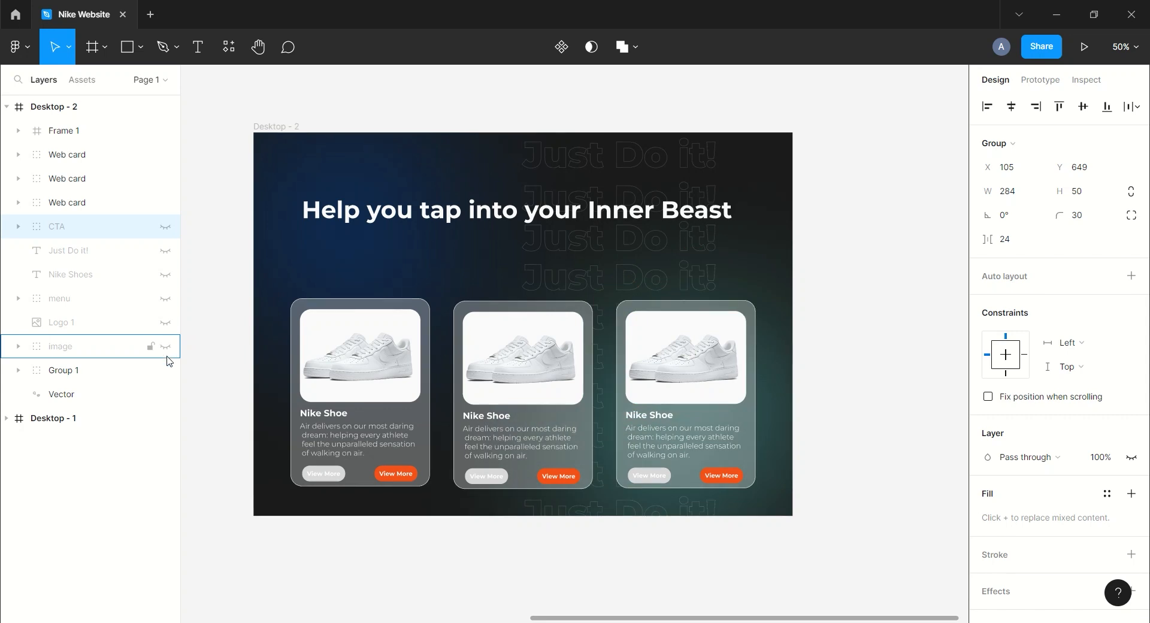
Rotate the background Vector layer of Desktop - 2 to 180°.
click(82, 396)
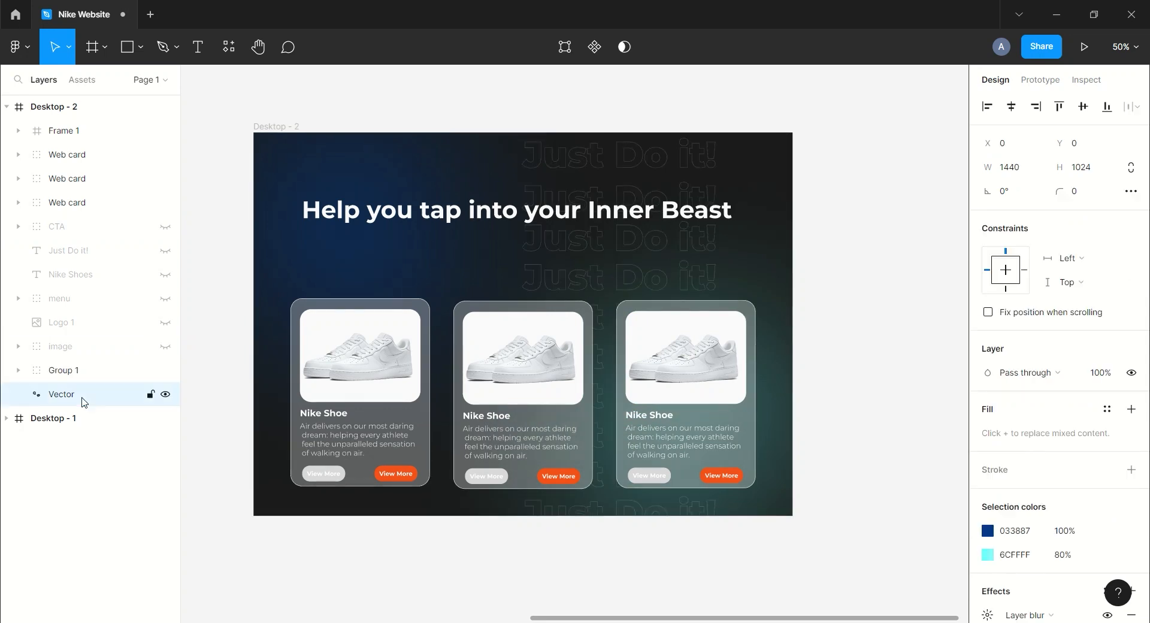
drag(1017, 199, 840, 192)
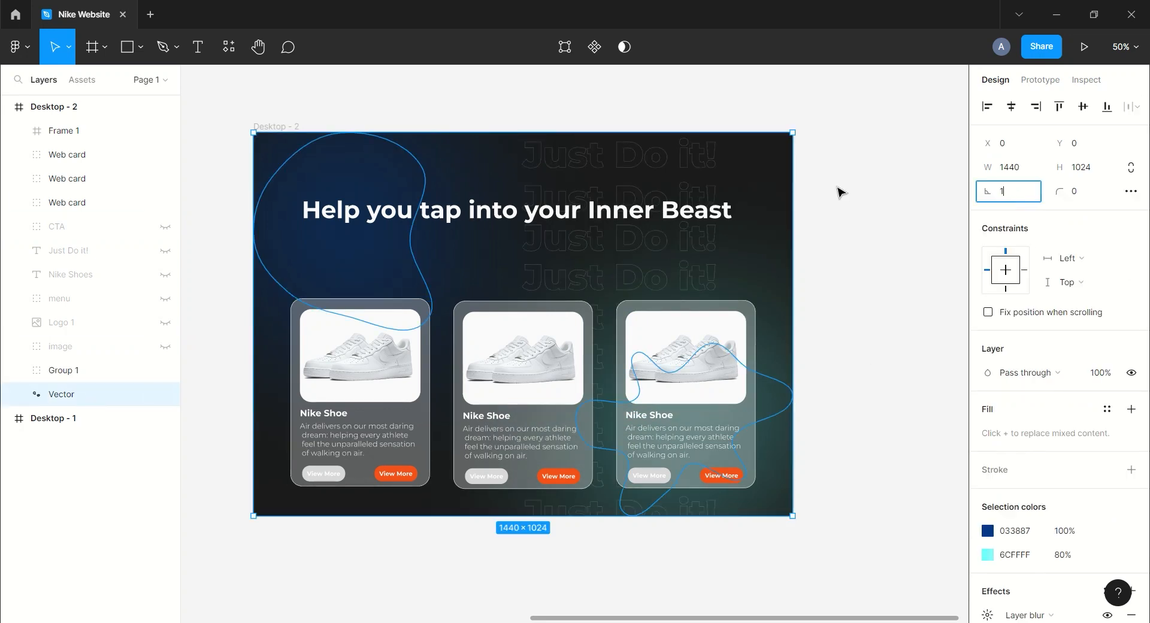
key(Return)
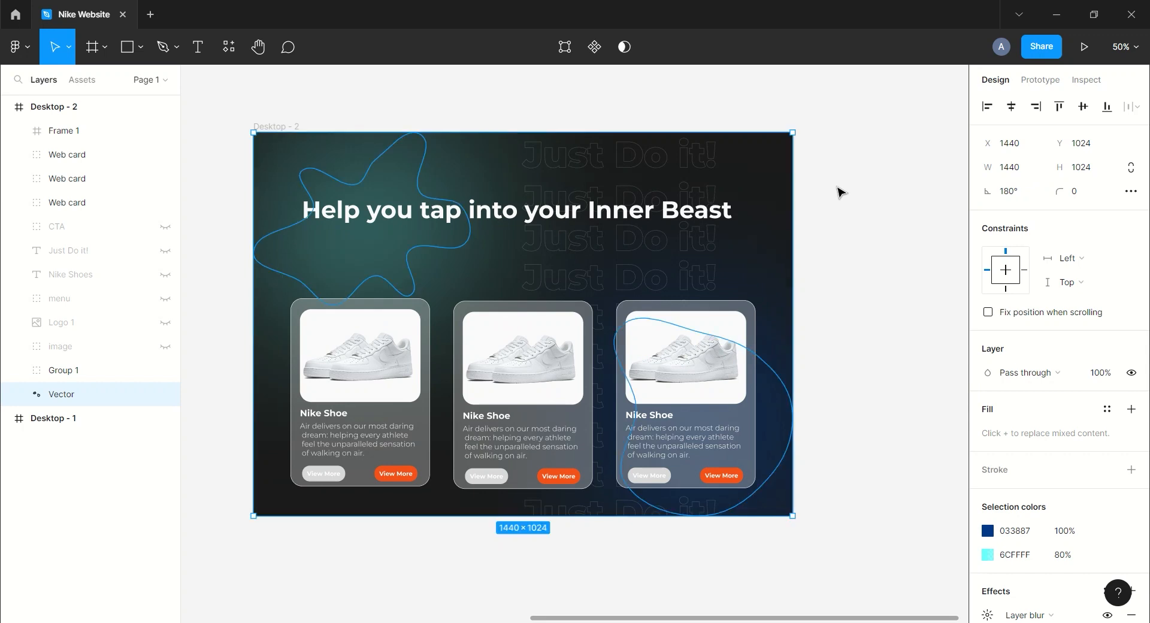
In prototype mode, connect Desktop - 1 to Desktop - 2 with a navigation interaction.
key(ctrl+minus)
click(466, 191)
drag(471, 189, 637, 174)
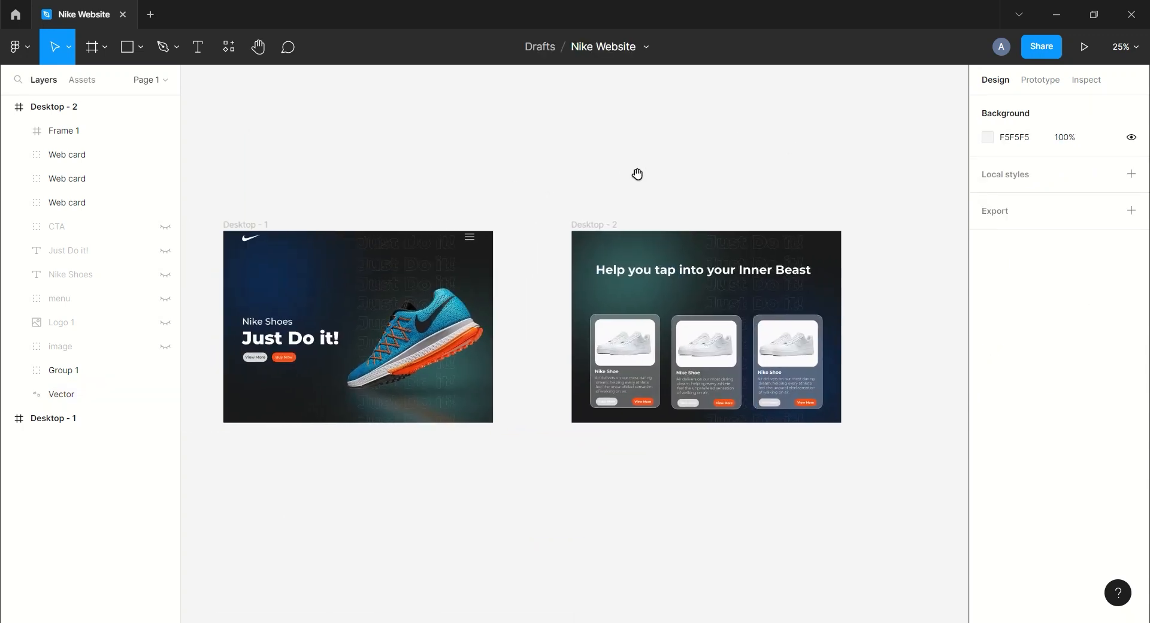
click(1066, 82)
click(255, 225)
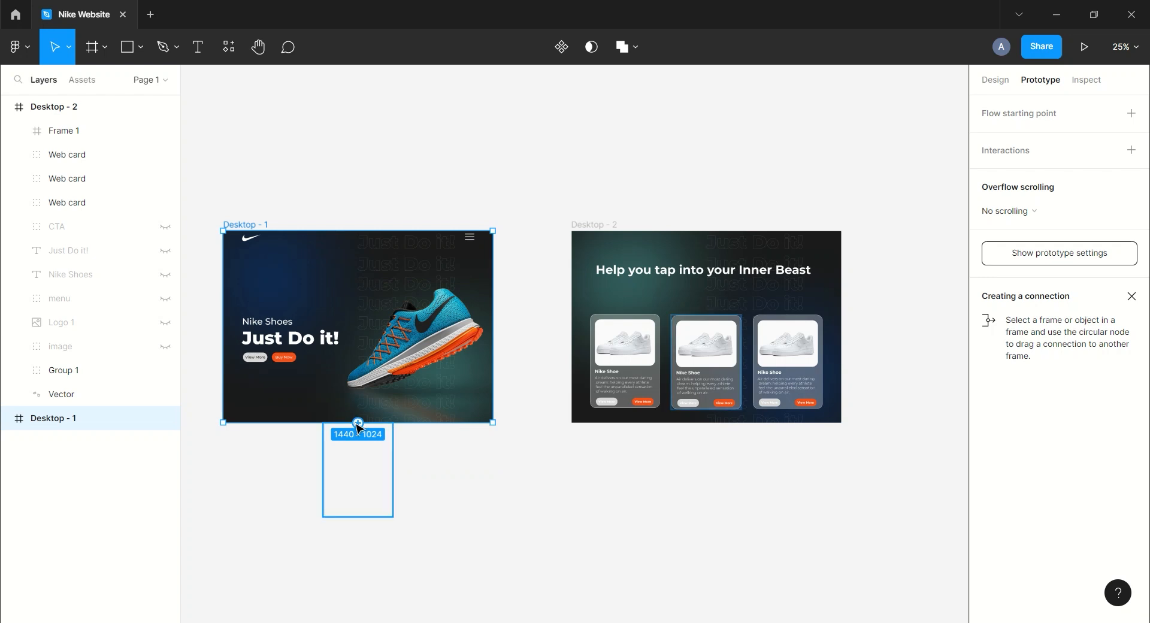
drag(359, 426, 588, 370)
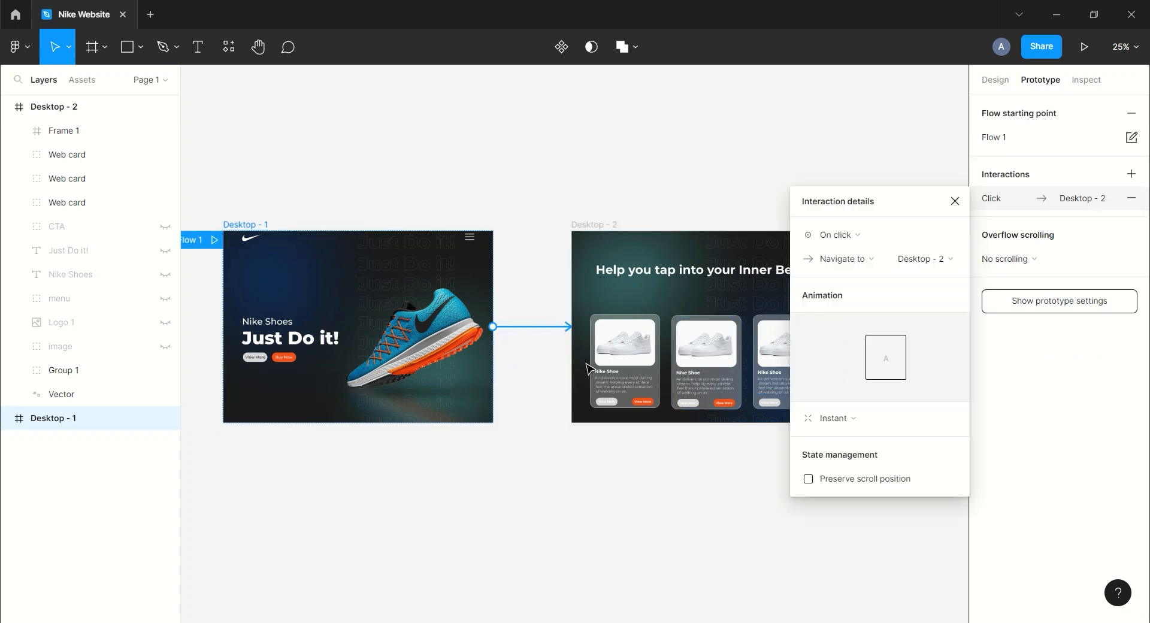
Set the interaction's trigger to On drag, its animation to Smart animate and its easing to Slow.
click(871, 235)
click(858, 253)
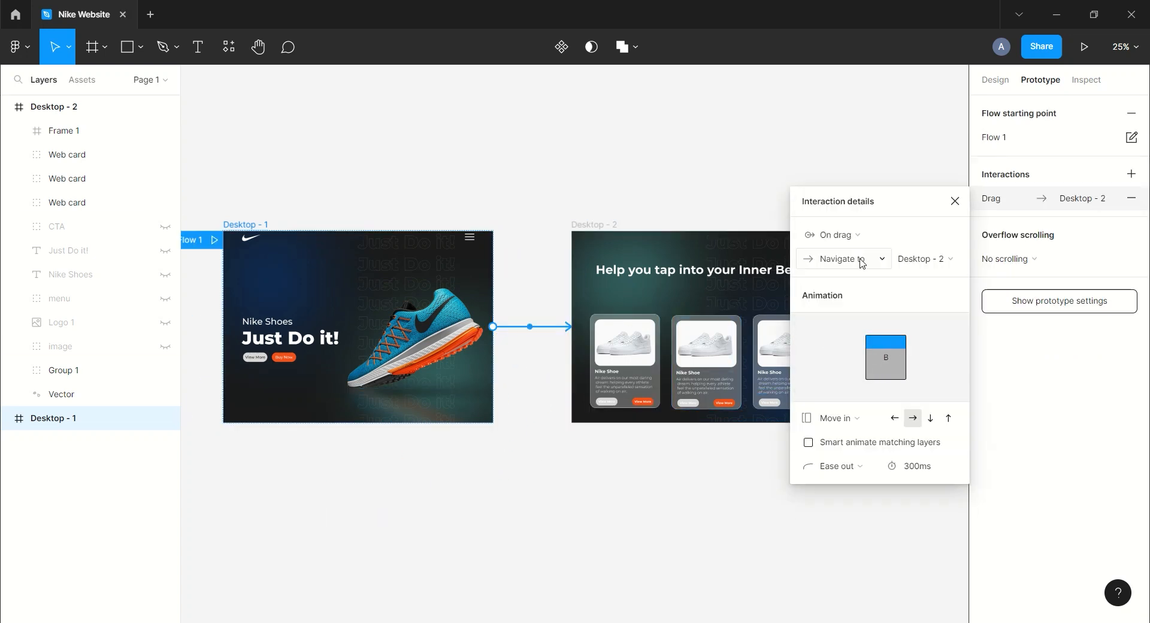
click(859, 424)
click(858, 391)
click(867, 443)
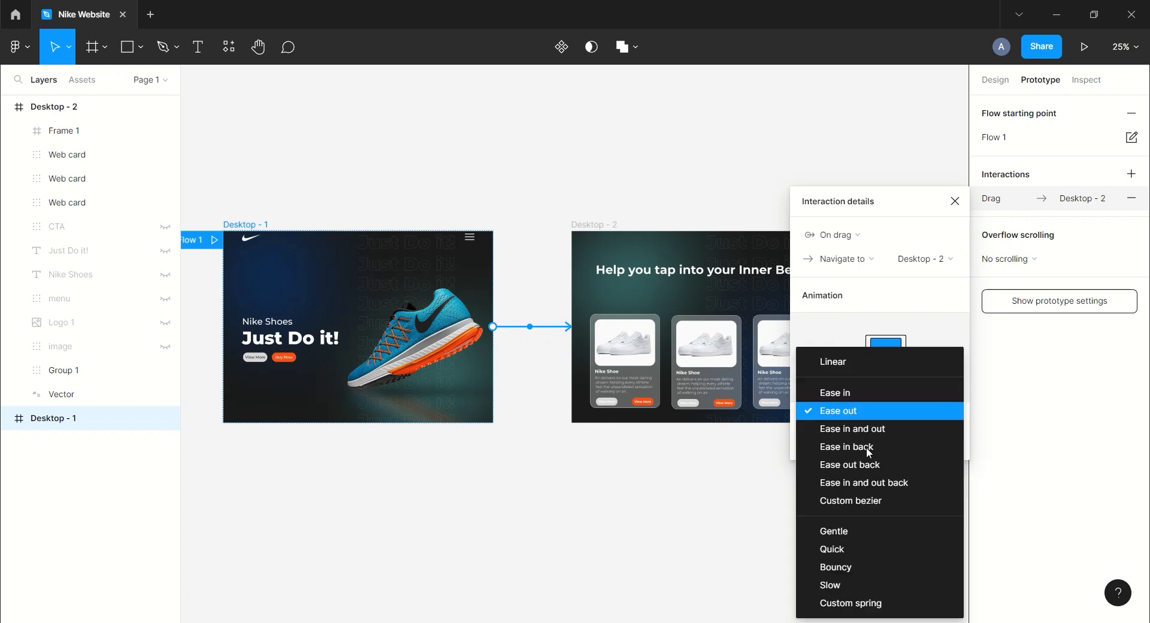
click(928, 584)
click(930, 443)
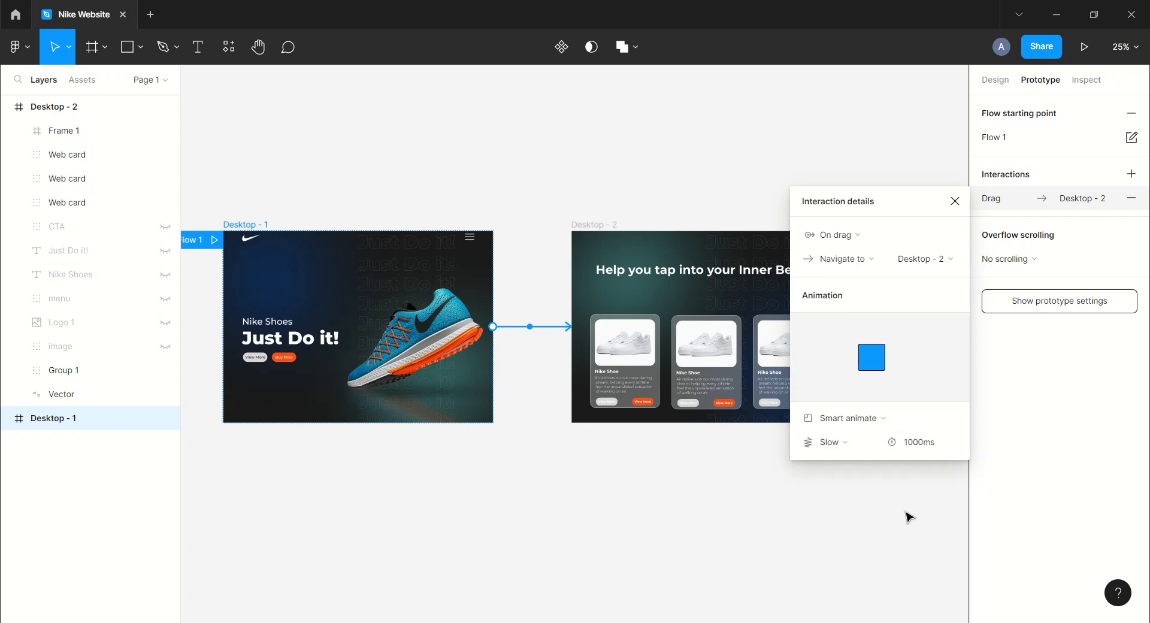
click(955, 201)
Connect Desktop - 2 back to Desktop - 1 with a Smart animate navigation interaction.
click(588, 226)
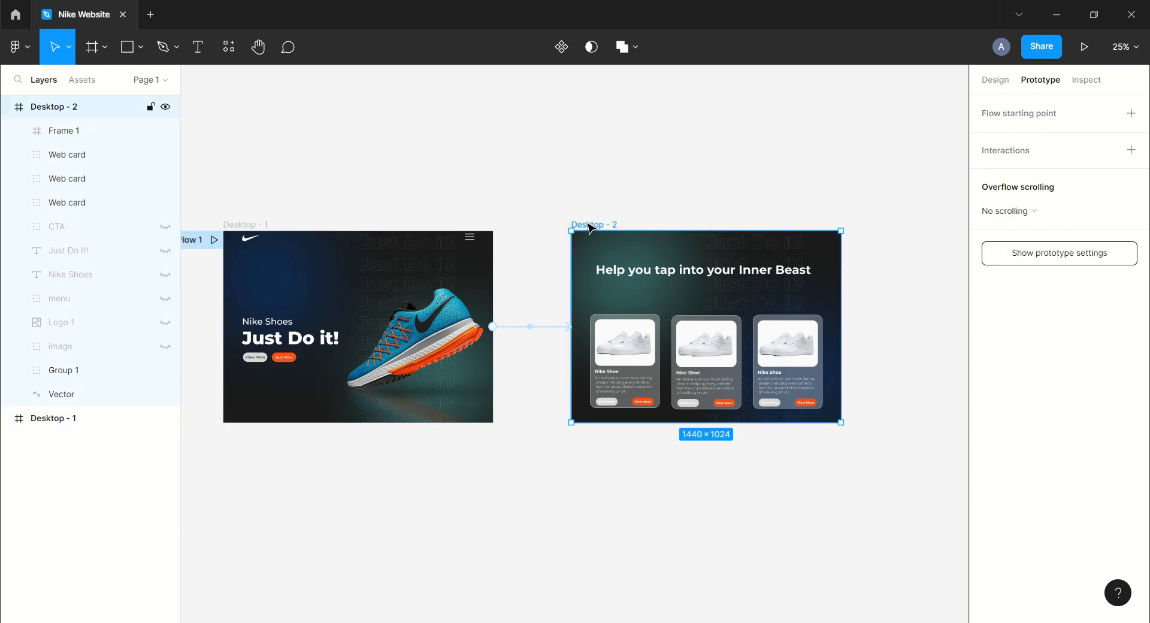
drag(572, 338, 455, 336)
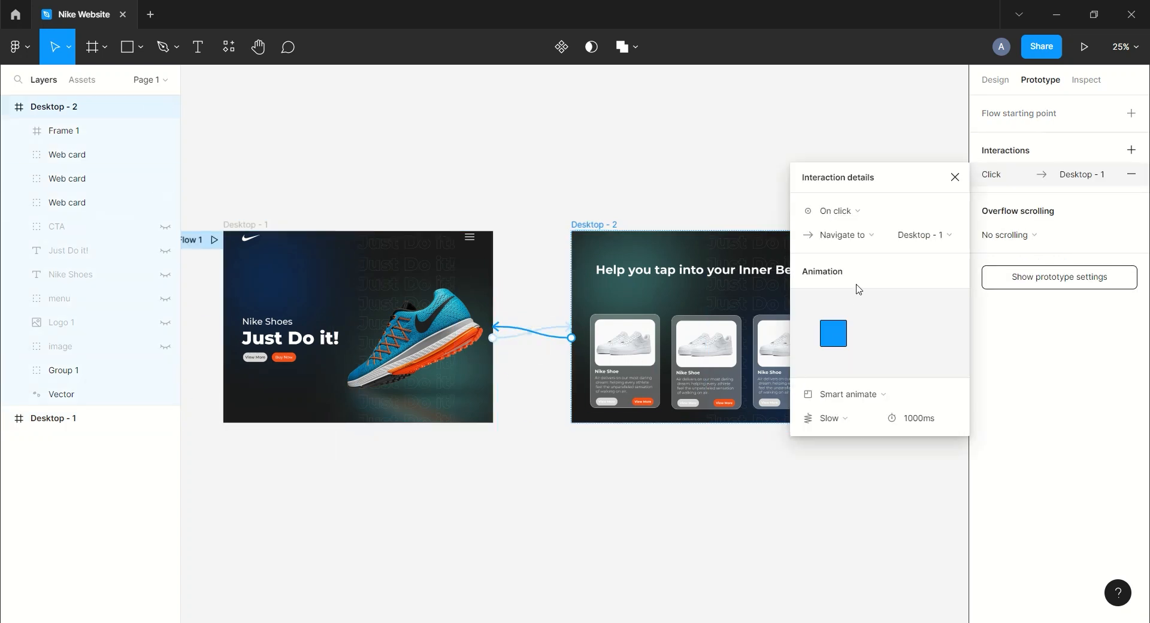
click(857, 222)
click(858, 226)
click(955, 178)
Start presenting the prototype flow.
click(765, 133)
drag(680, 150, 721, 153)
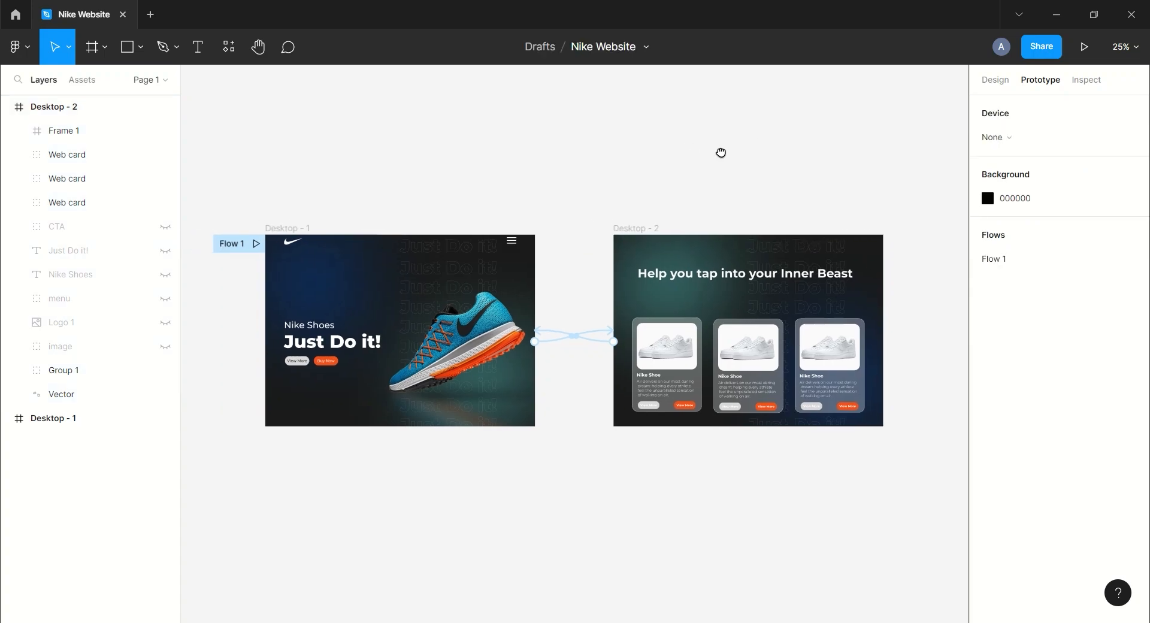
click(1084, 47)
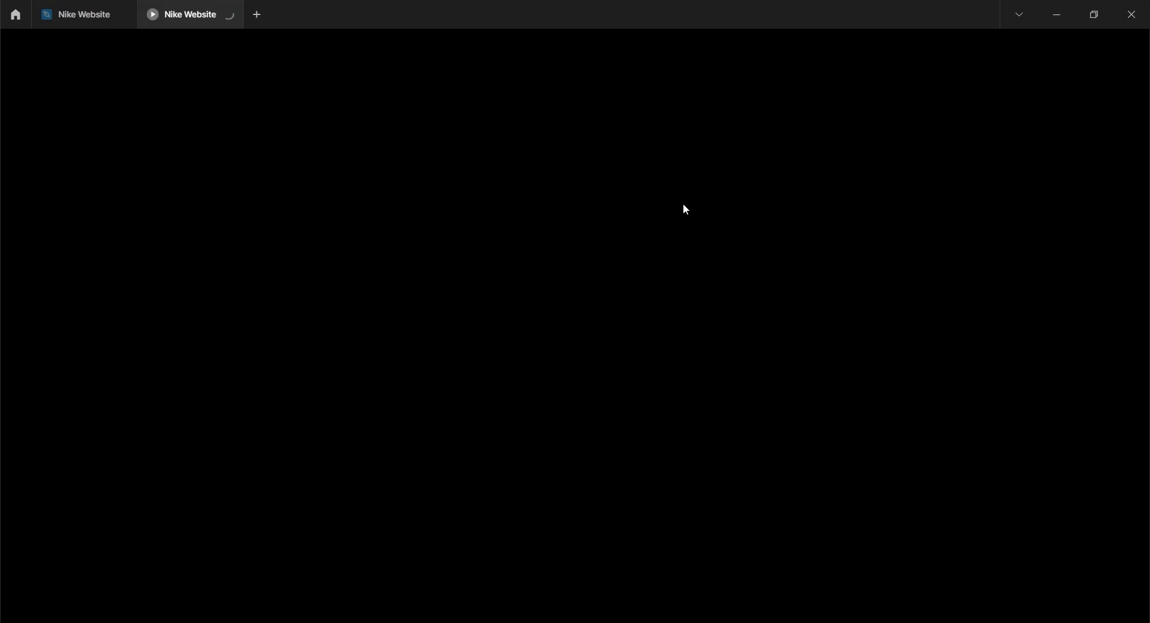